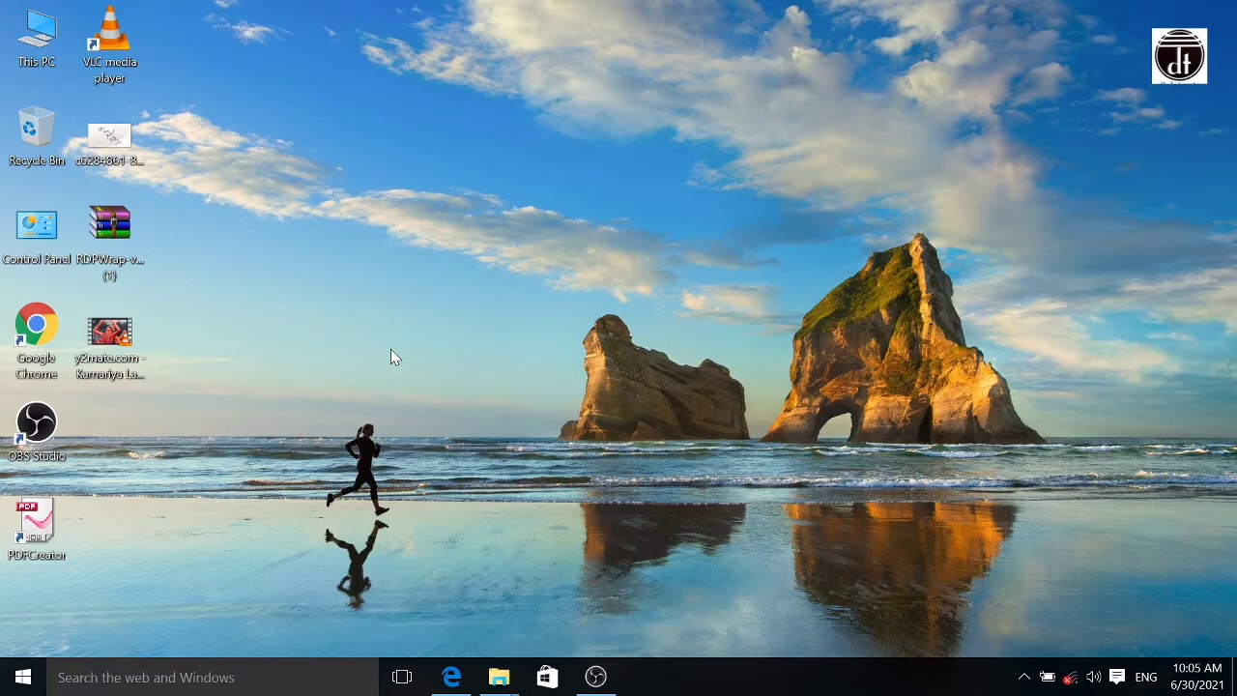
Step: Launch Microsoft Word by running the command winword
key(super+r)
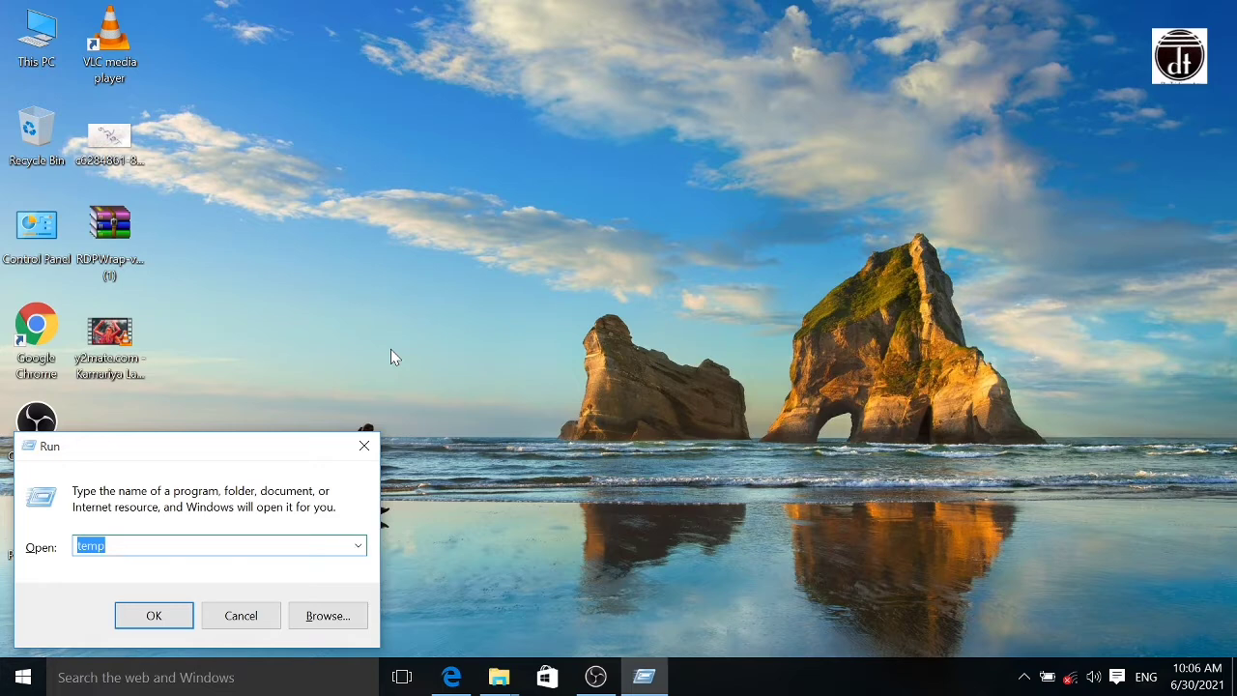
text(winword)
click(155, 618)
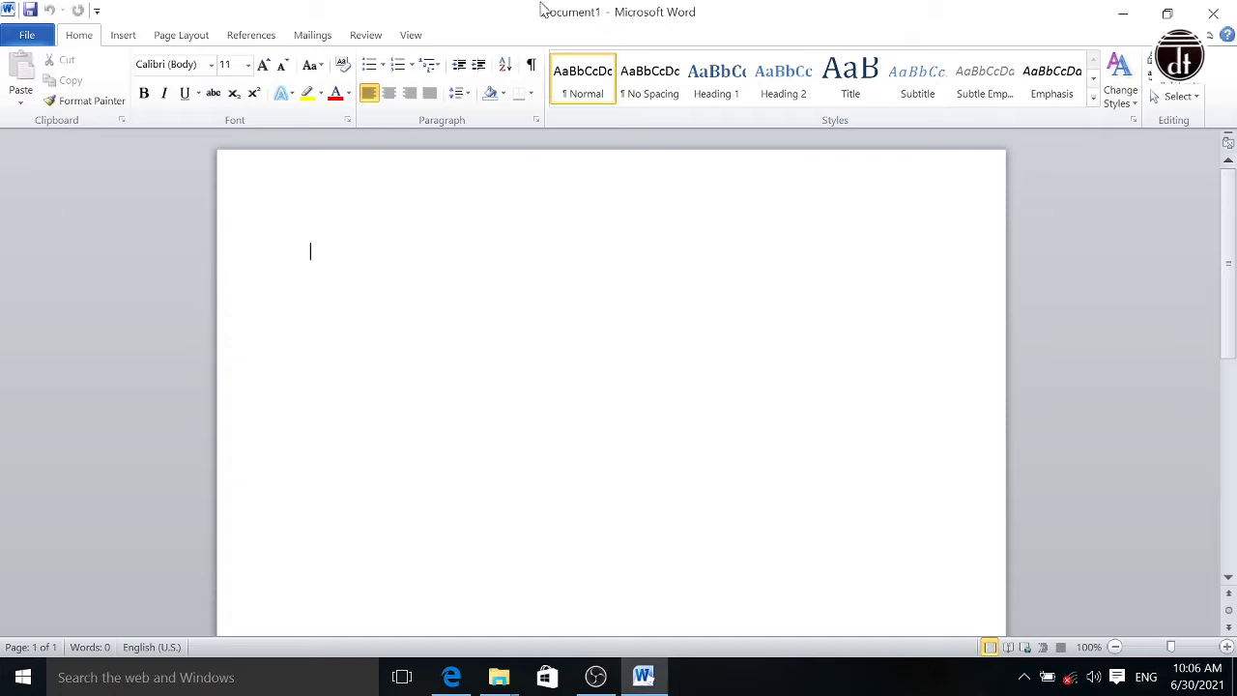
Step: Restore the Word window to a smaller size and maximize it again, and minimize and reopen it
click(1169, 16)
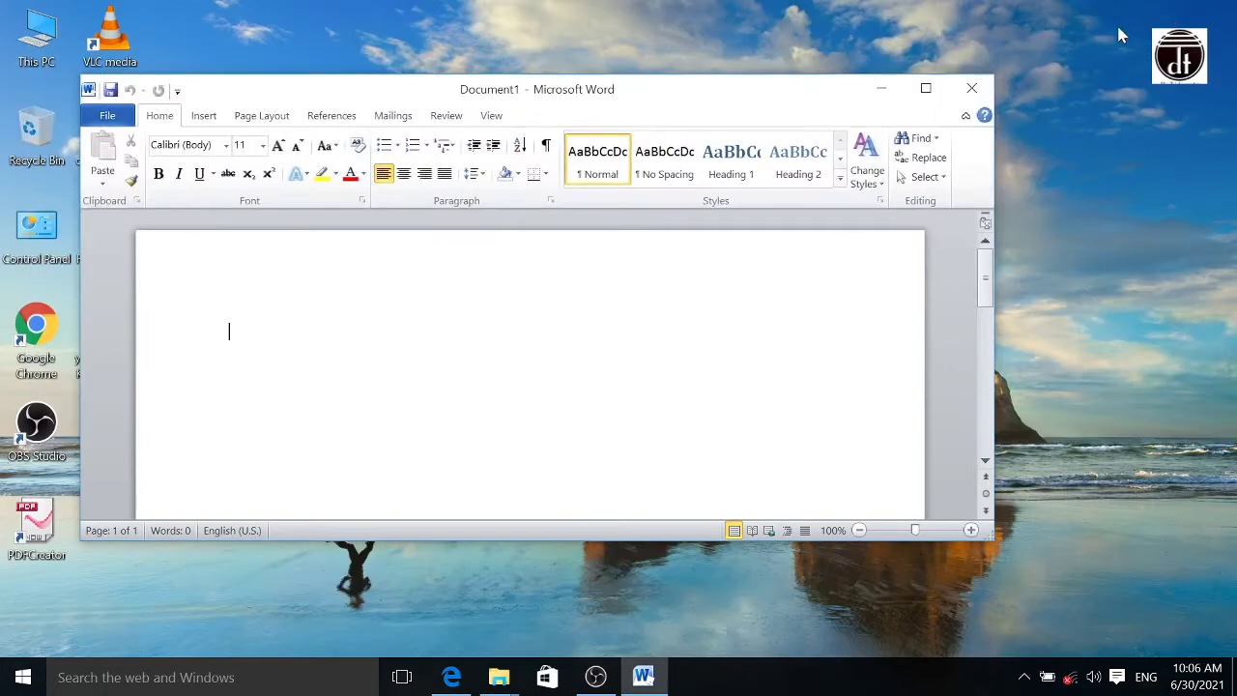
click(924, 87)
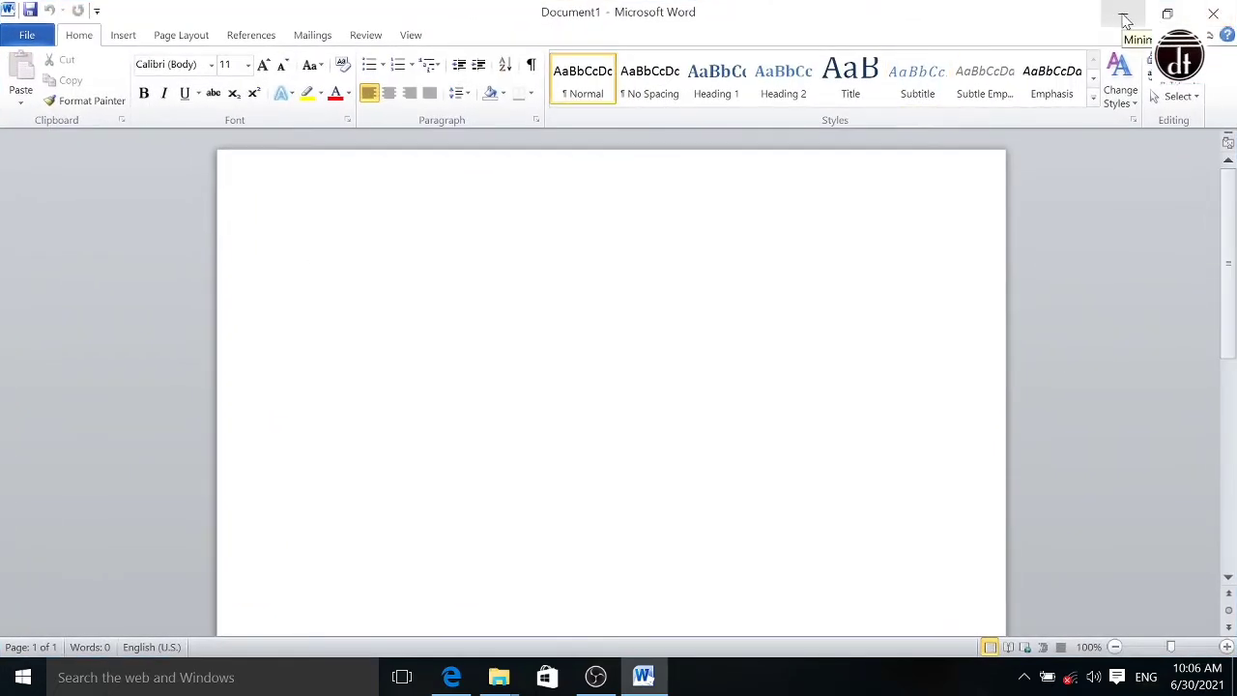
click(1125, 20)
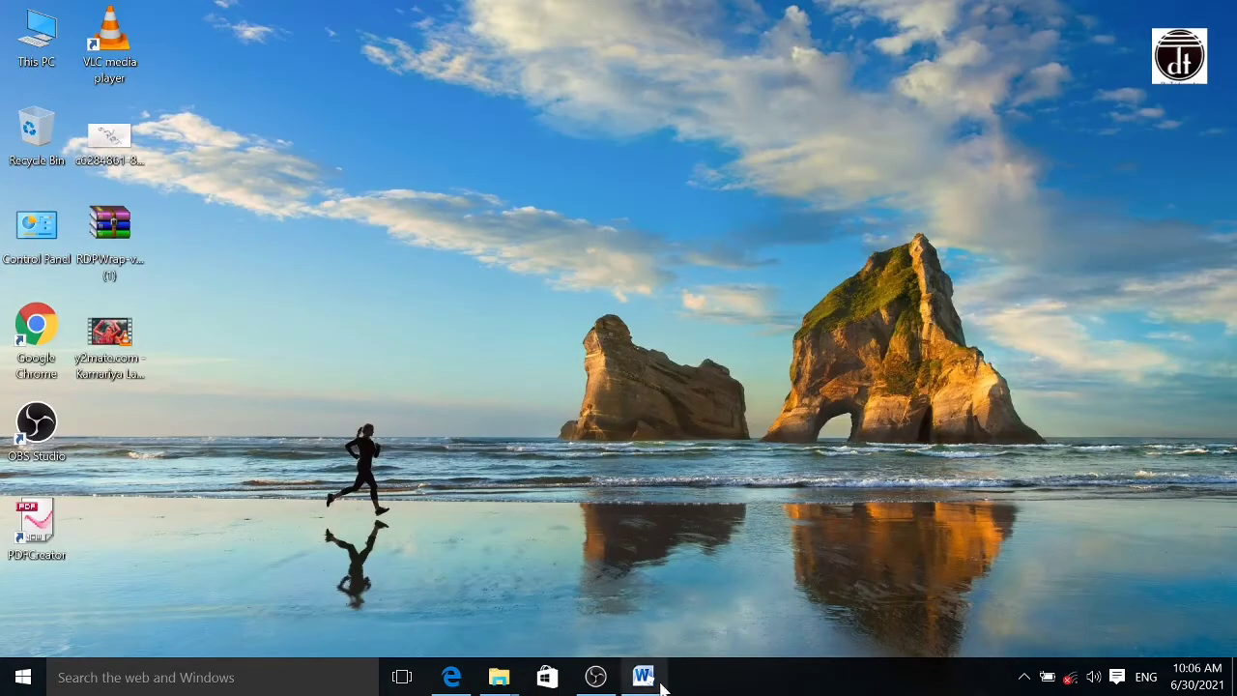
click(646, 679)
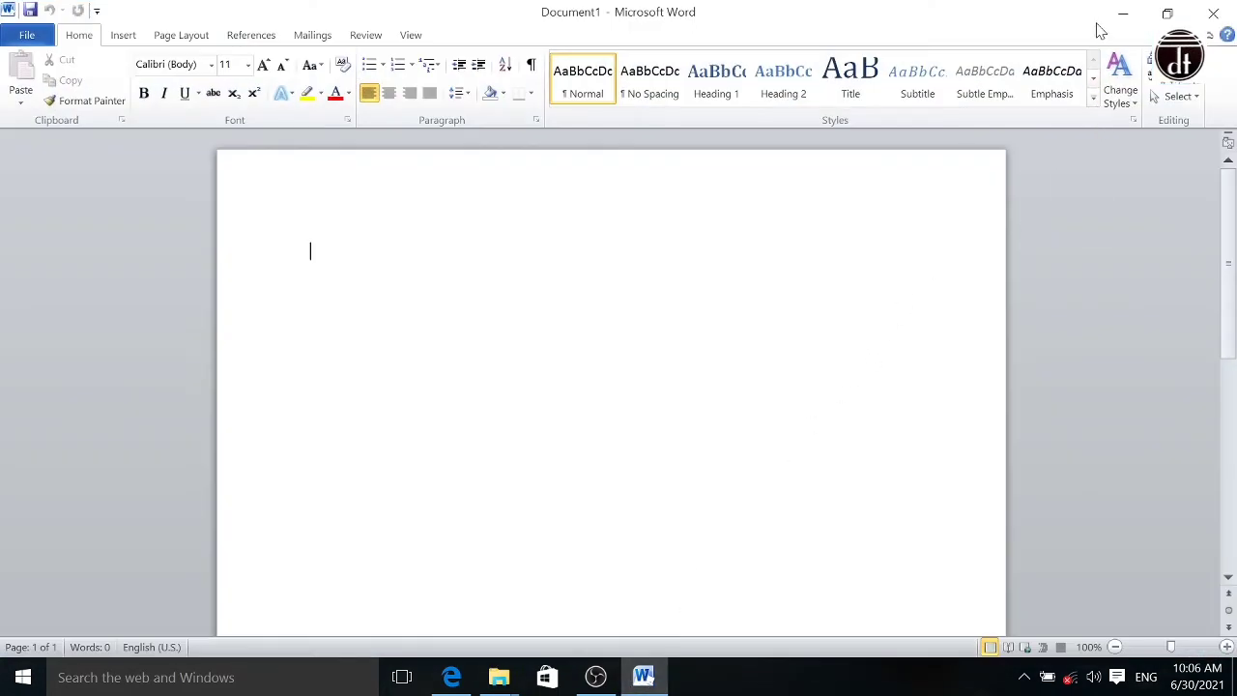
Step: Save the blank document to the Desktop as a Word Document named divytej
click(28, 37)
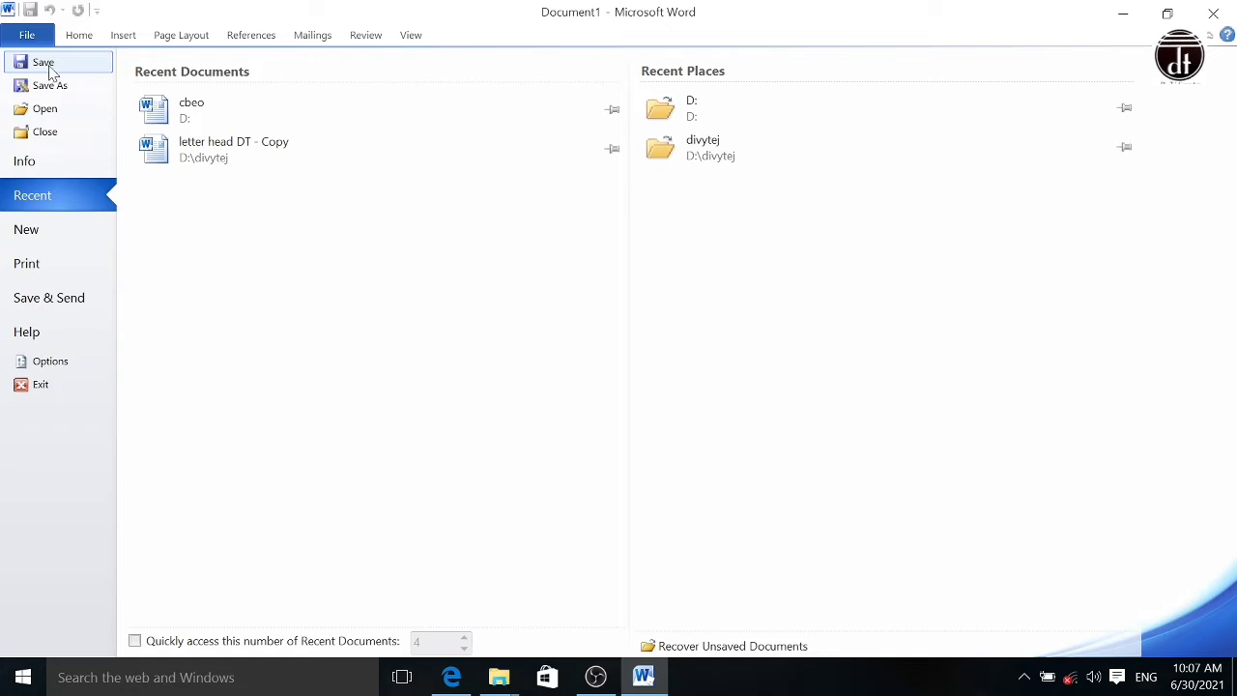
click(44, 63)
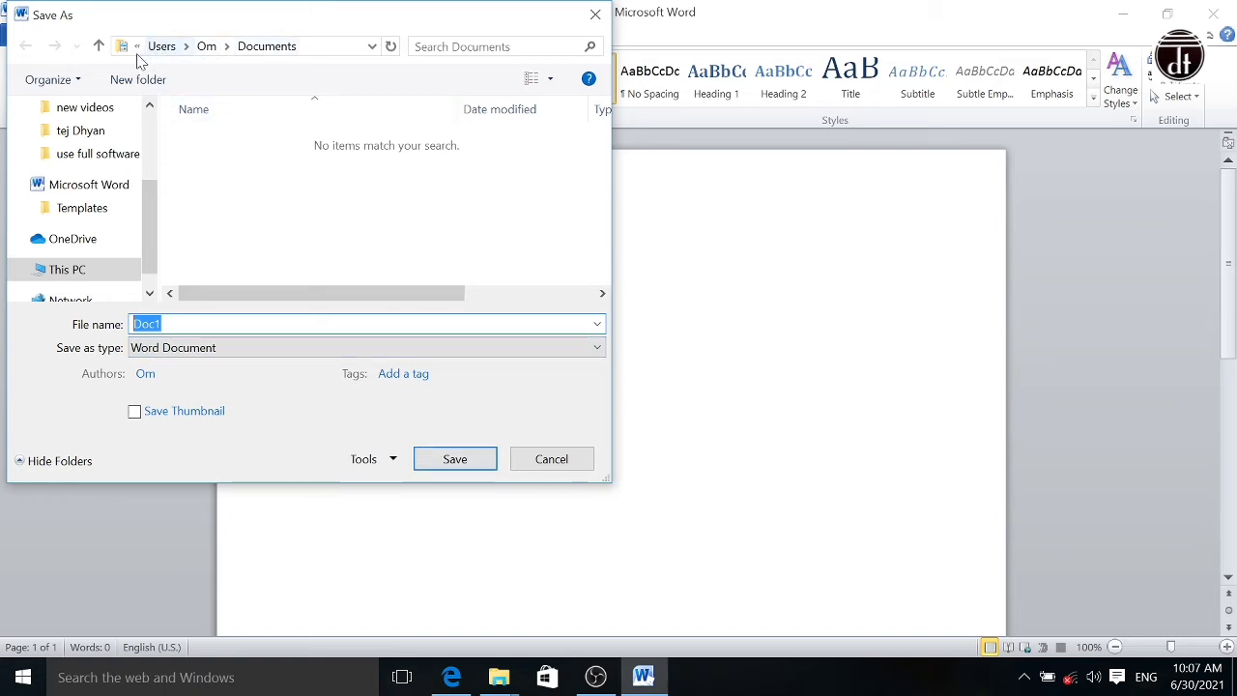
drag(152, 249, 157, 172)
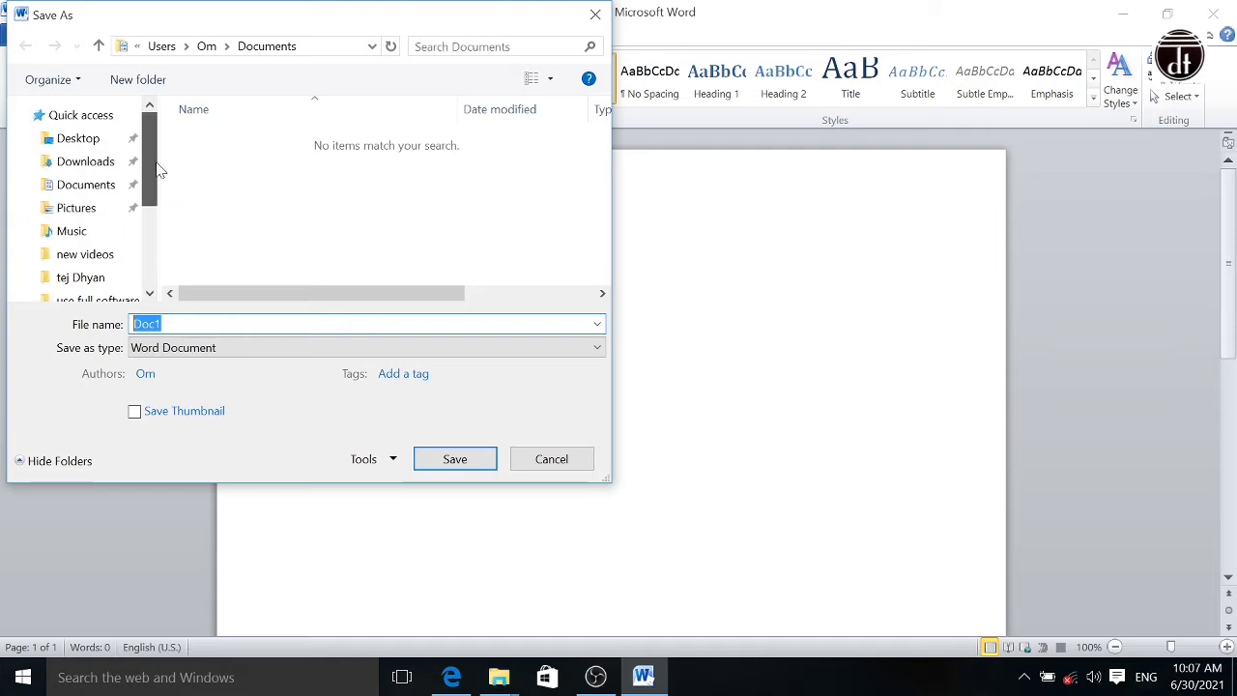
click(88, 143)
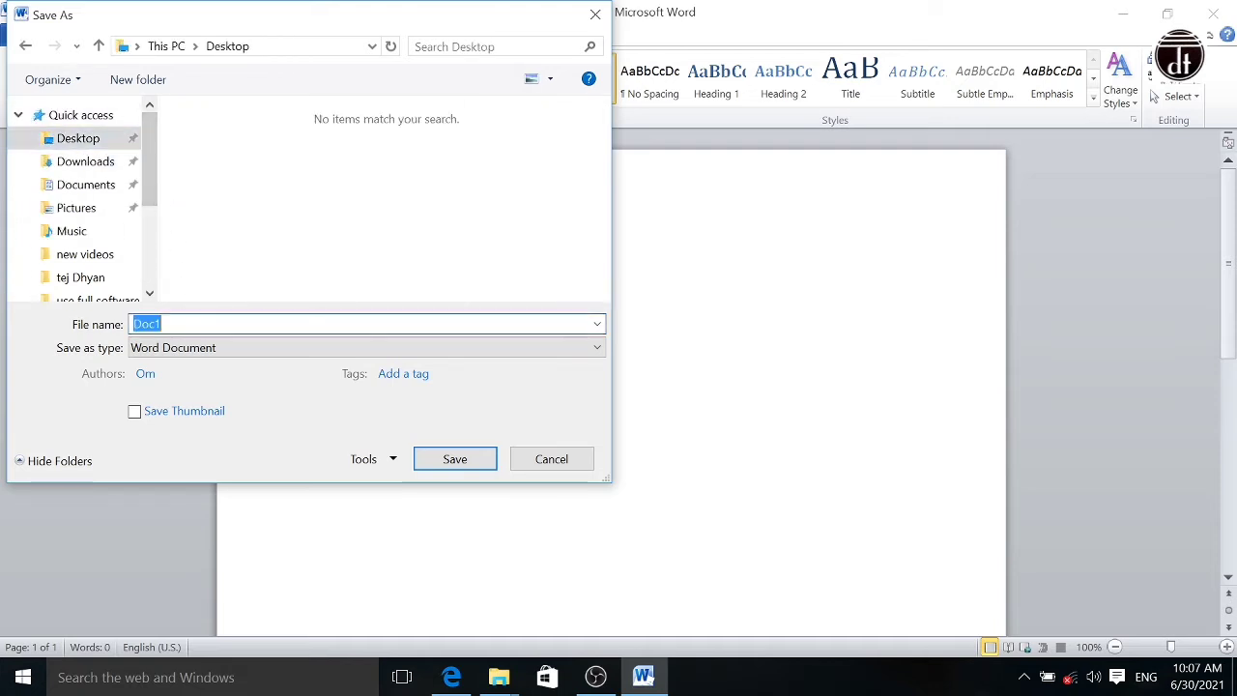
text(div)
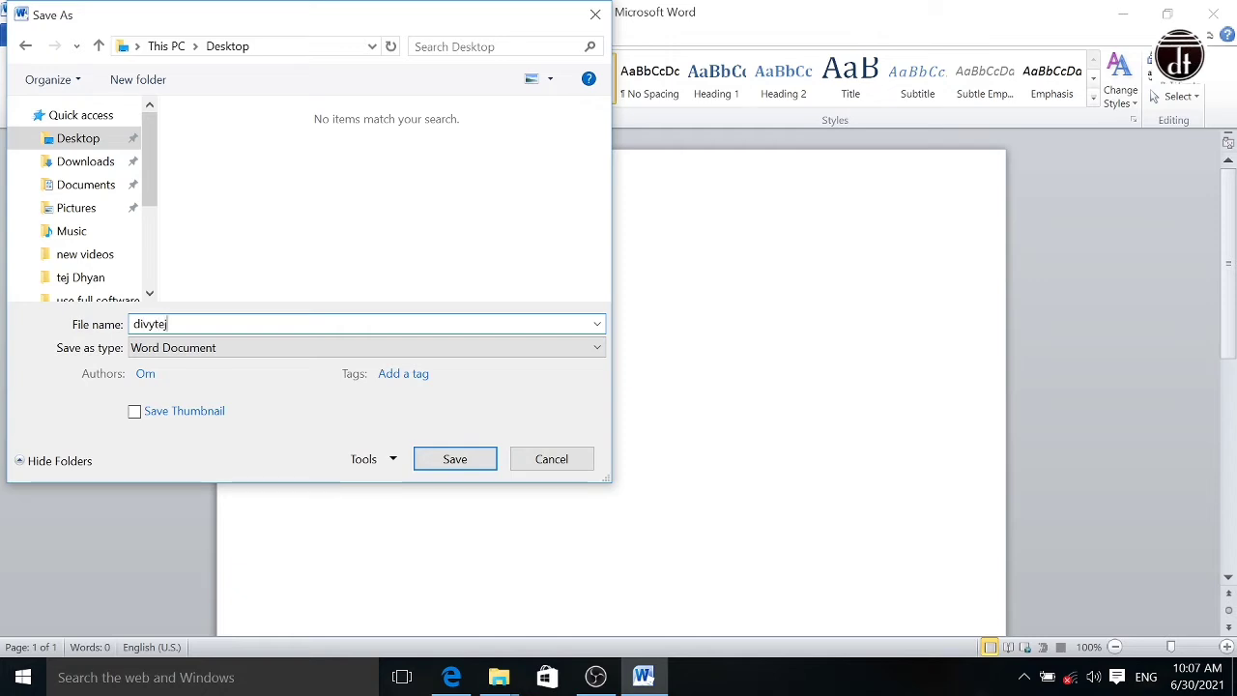
text(ytej)
click(472, 460)
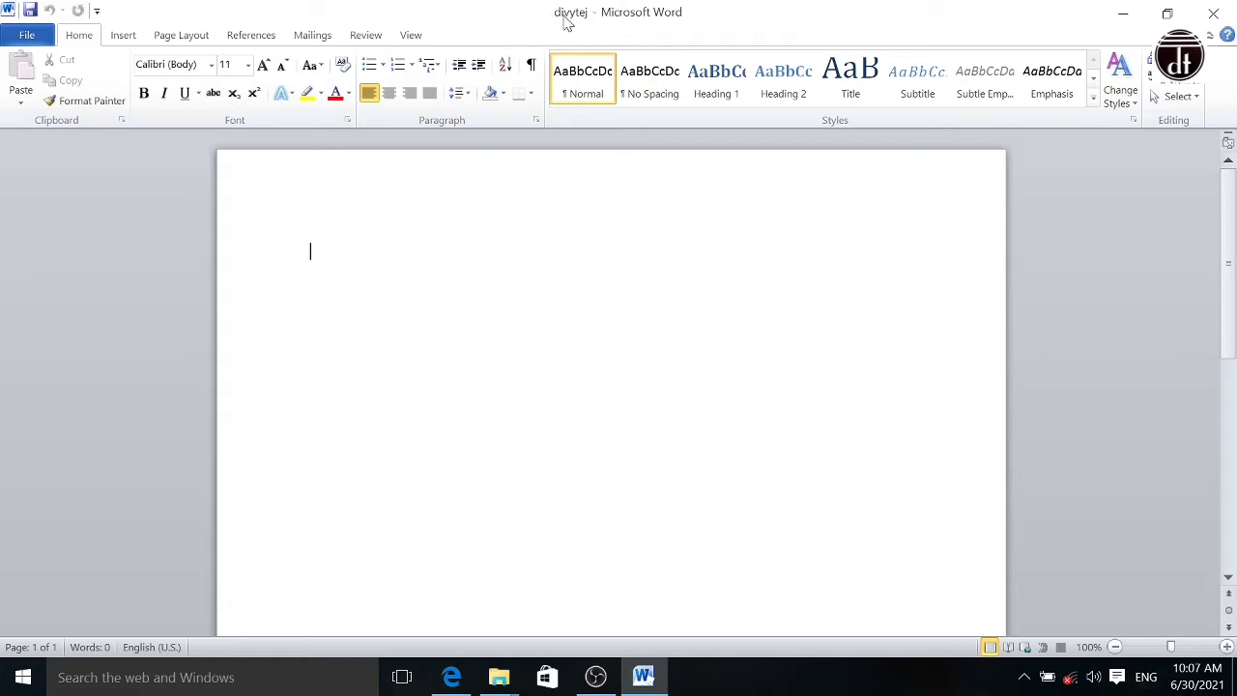
Step: Look at the Word documents available for opening on the Desktop without opening any
click(26, 35)
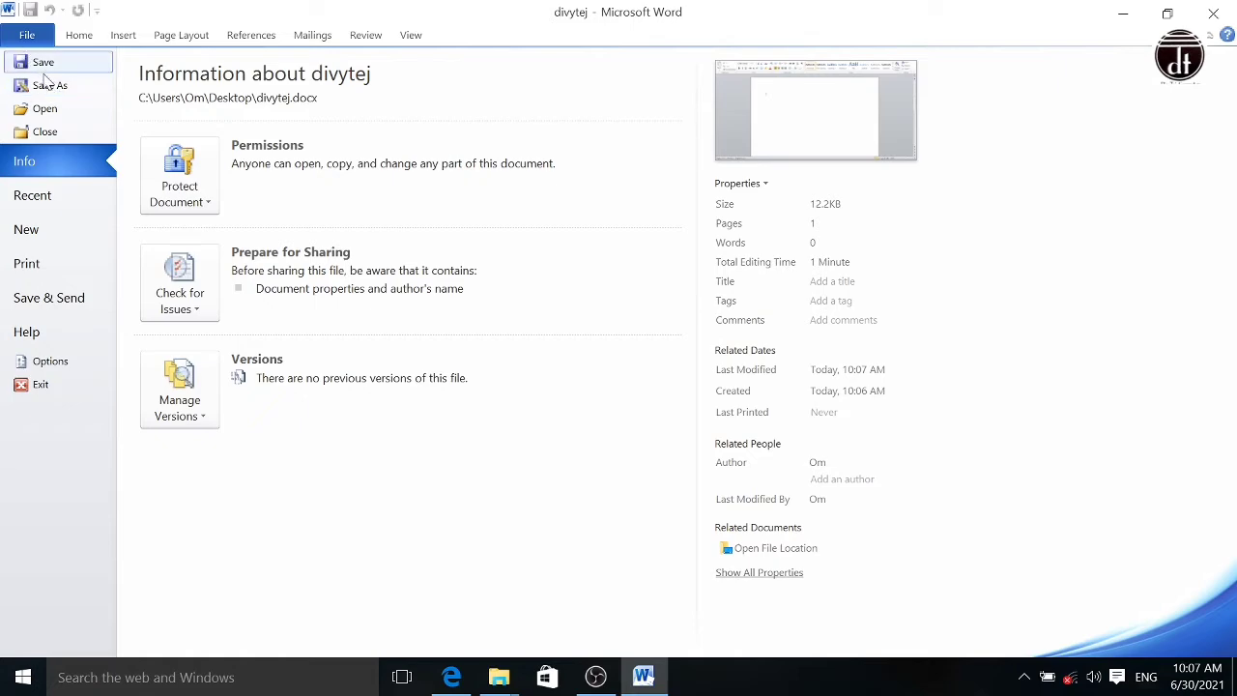
click(74, 117)
drag(263, 24, 478, 89)
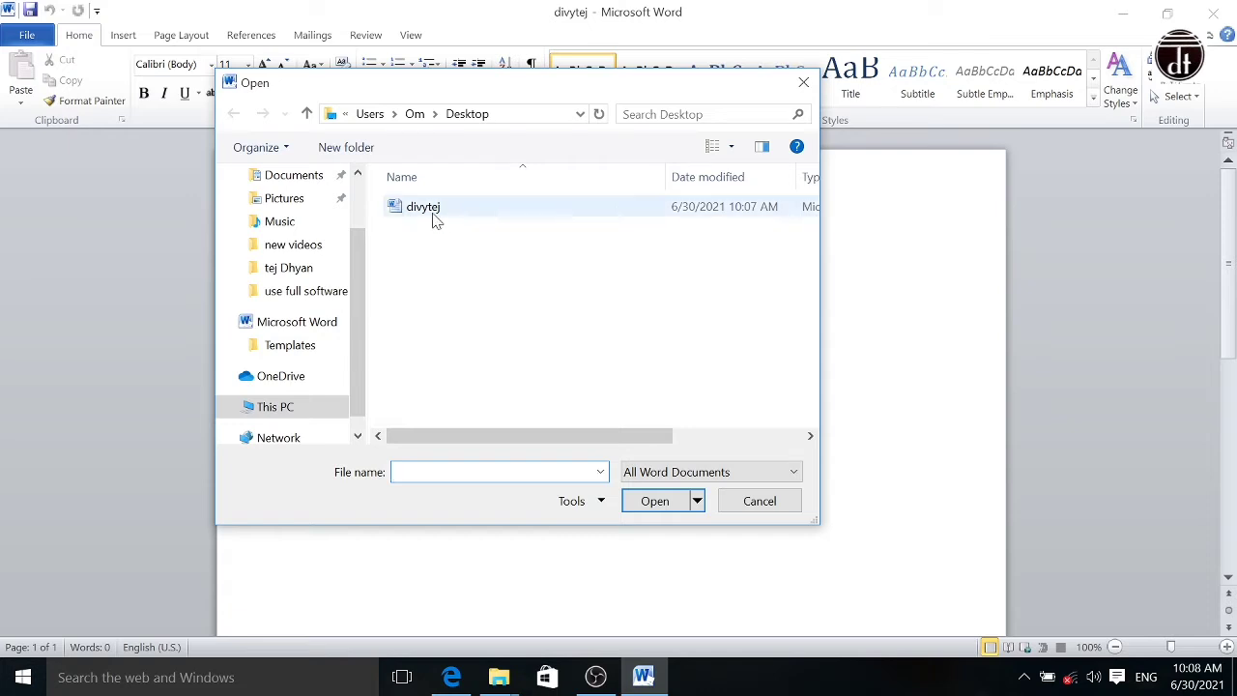
click(804, 82)
click(29, 37)
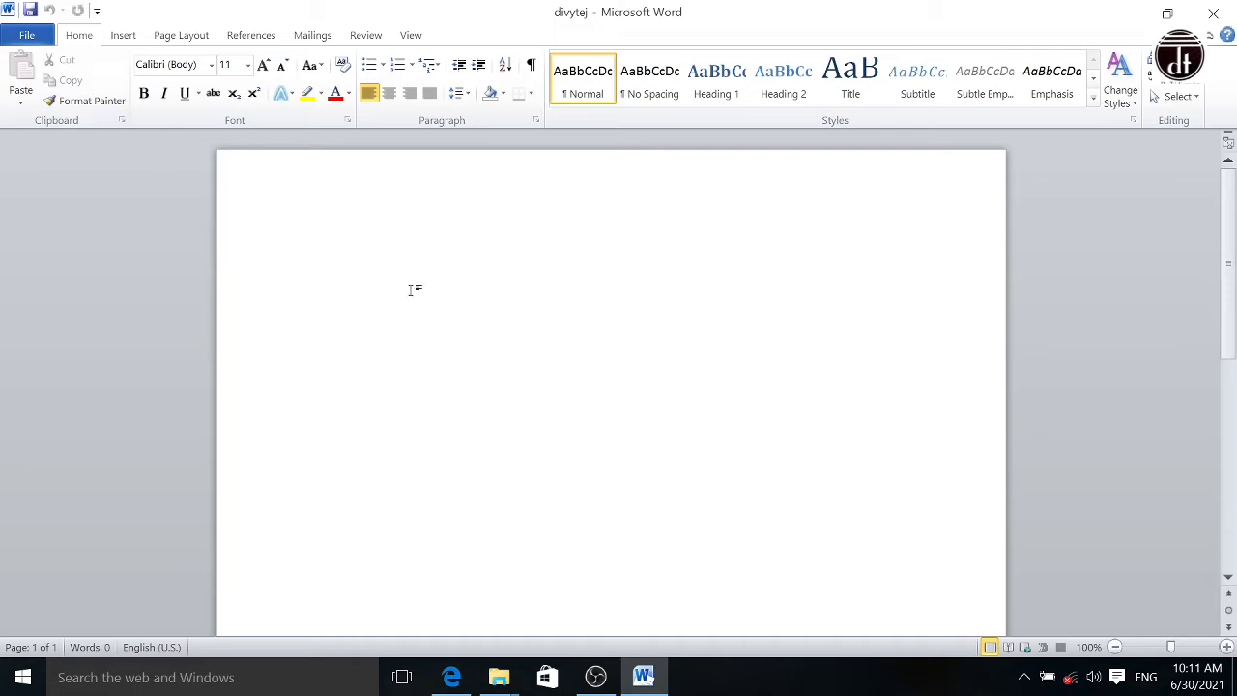
Step: Enter a first name in lowercase letters on the first line of the document
text(raj)
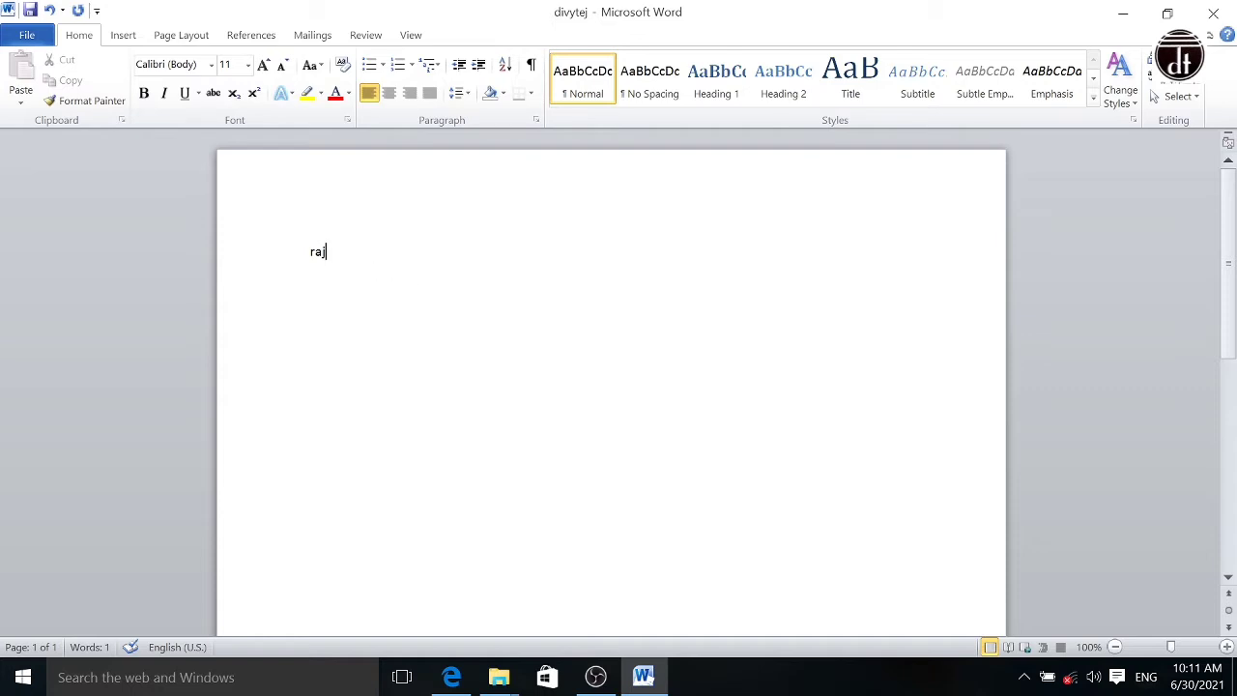
click(290, 252)
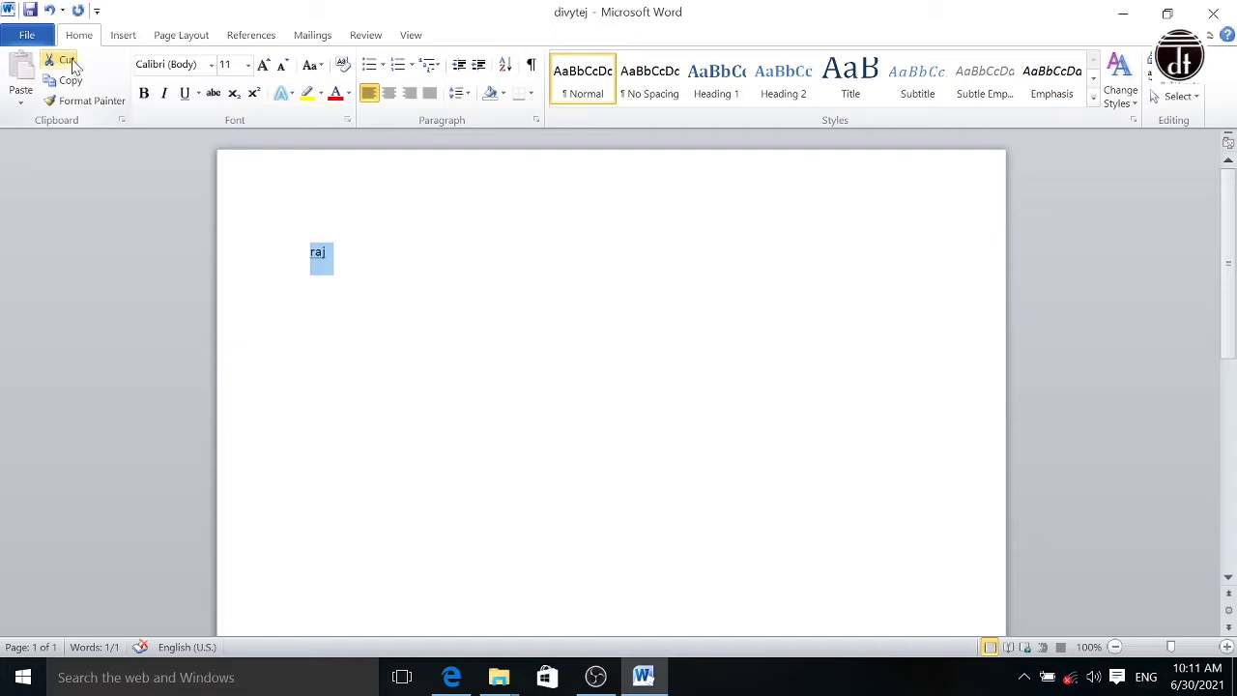
click(221, 205)
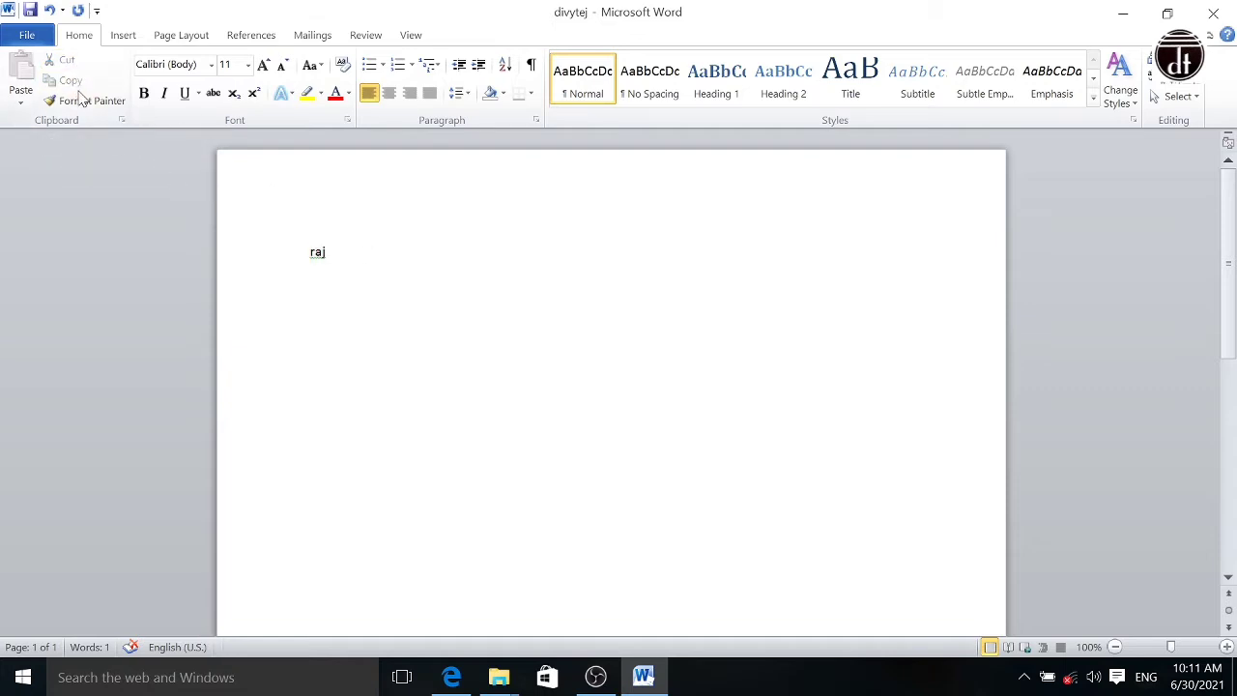
Step: Cut the entered name and paste it one line lower
key(ctrl+a)
key(super+c)
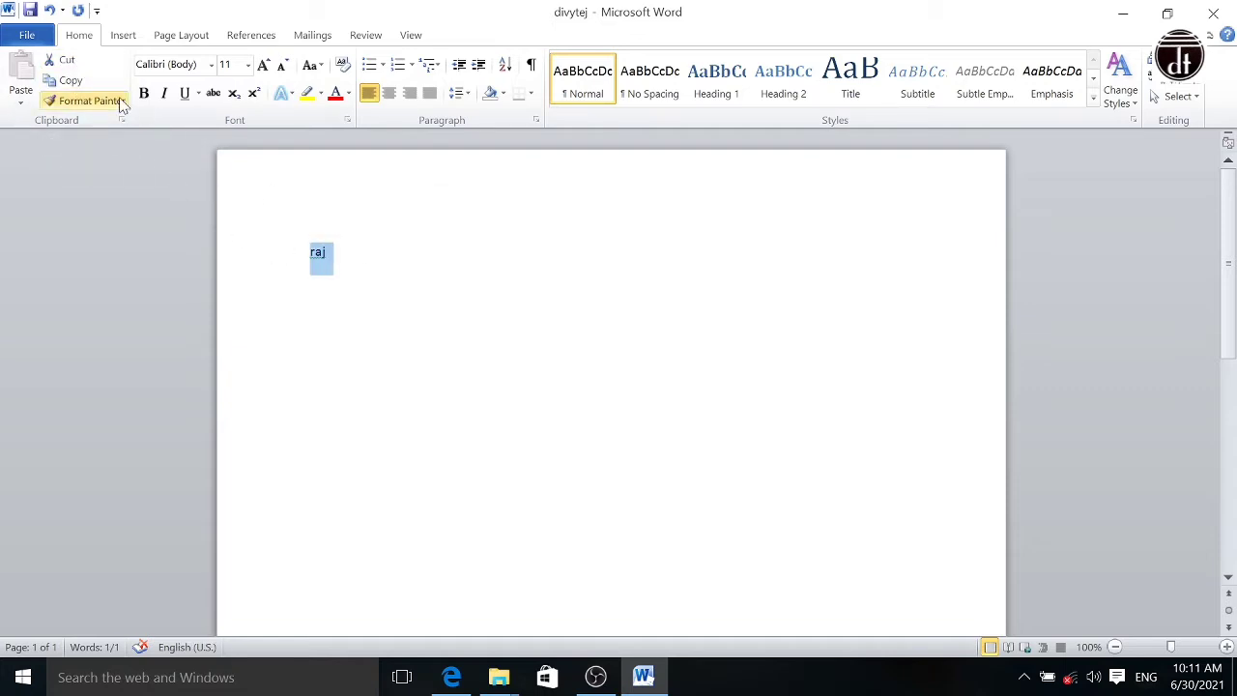
click(66, 62)
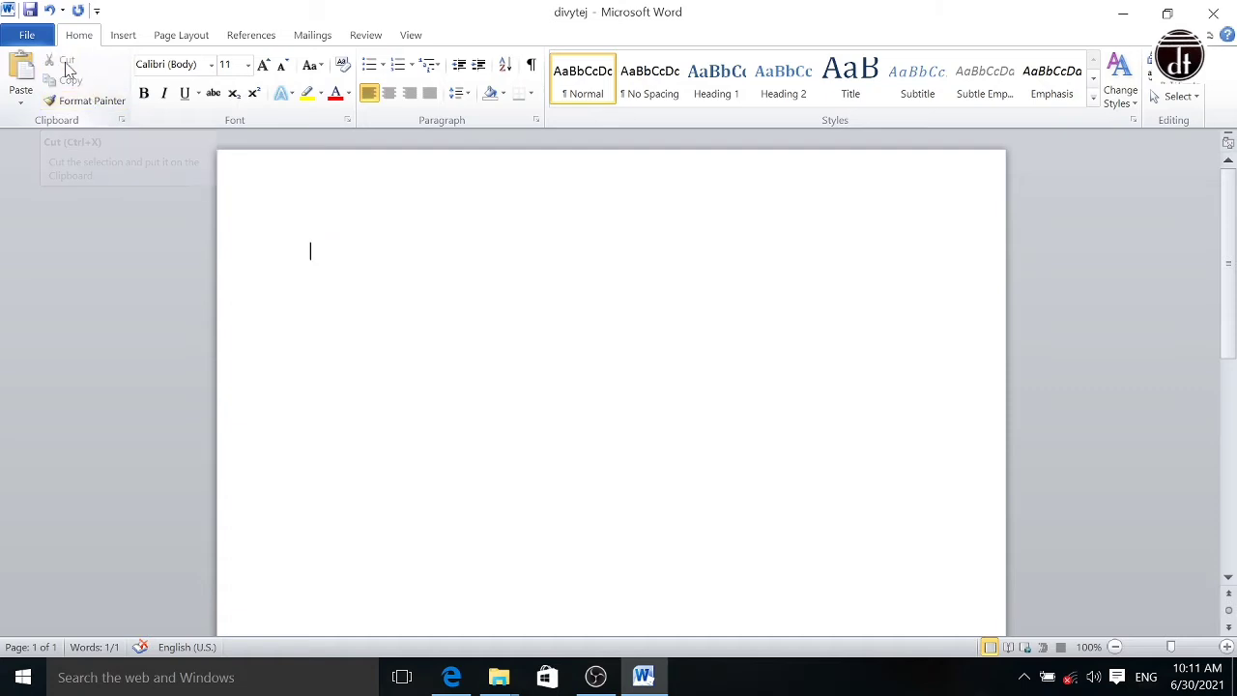
key(Return)
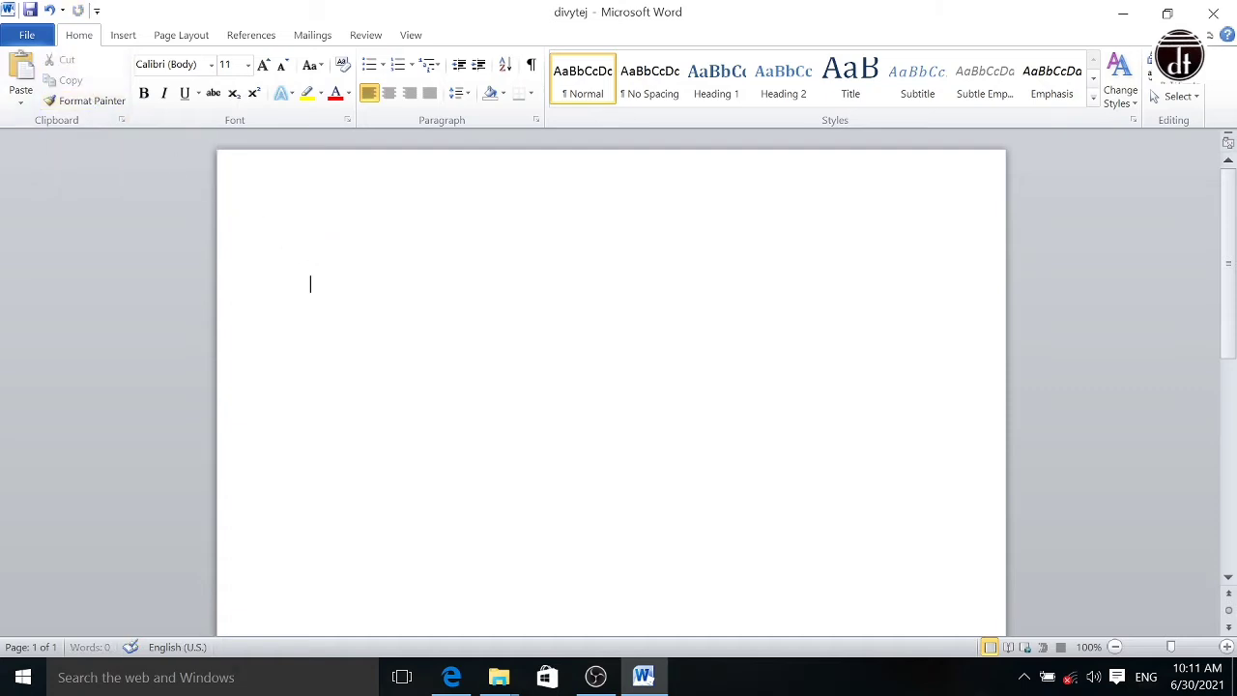
click(23, 82)
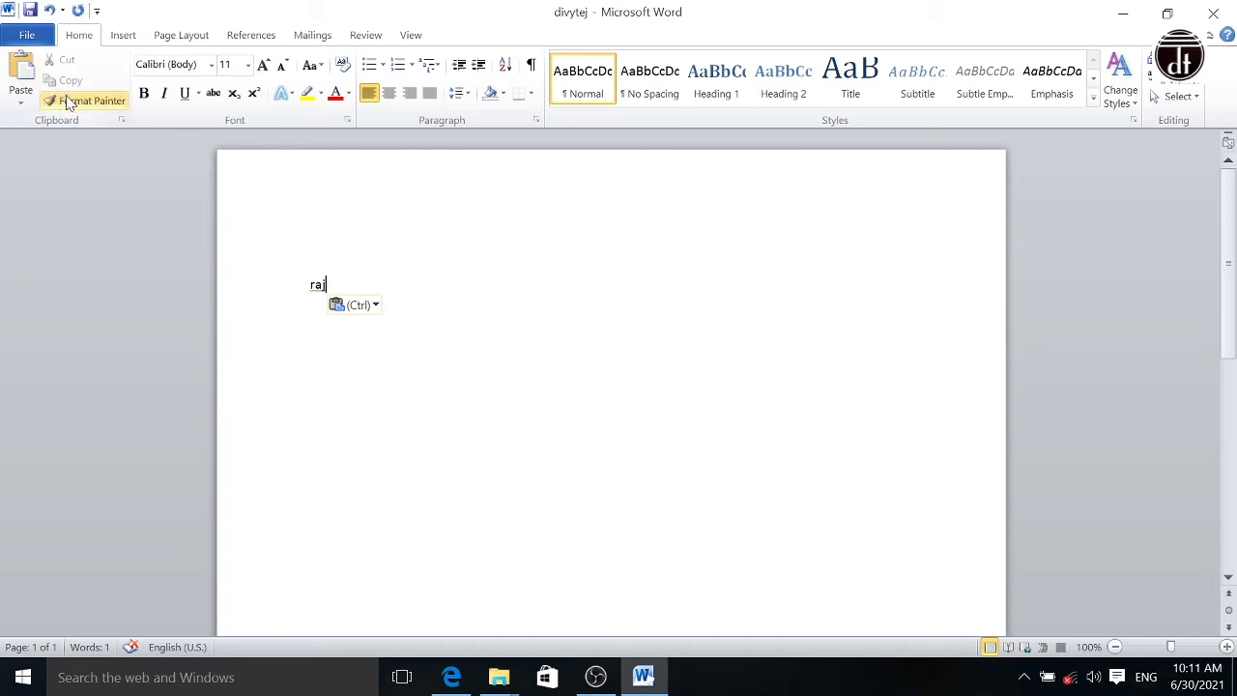
Step: Copy the name and paste the copy on the empty first line above it
click(290, 287)
key(super+c)
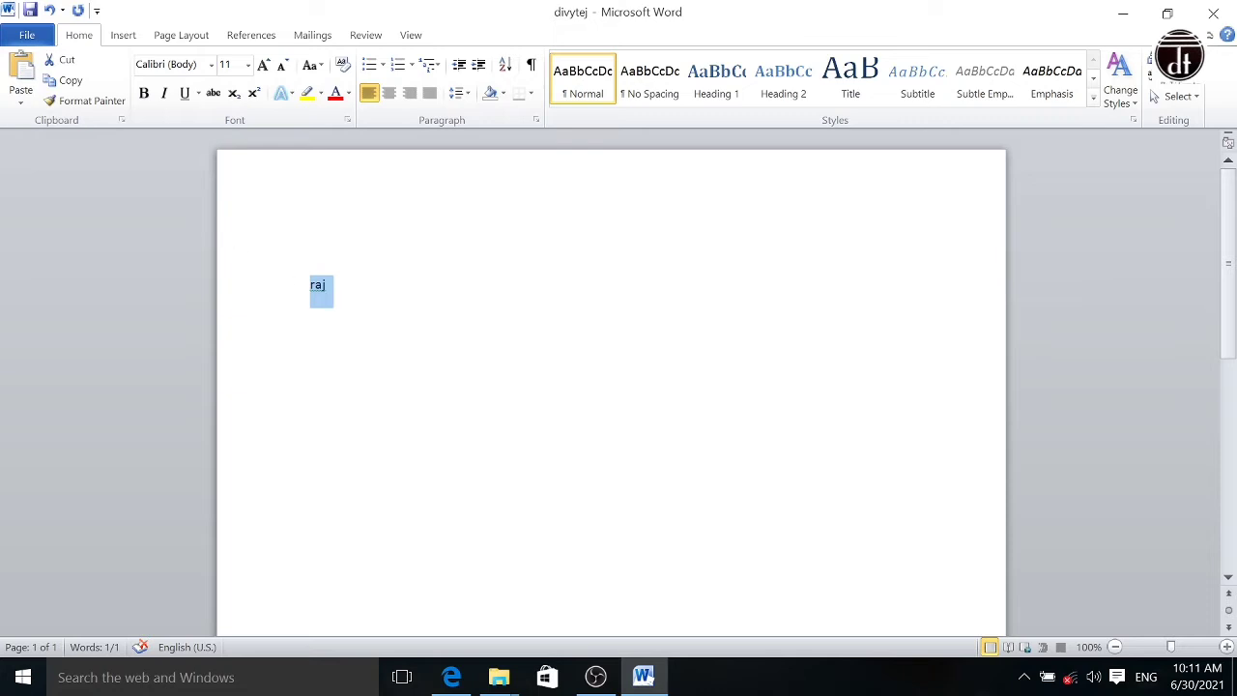
click(309, 250)
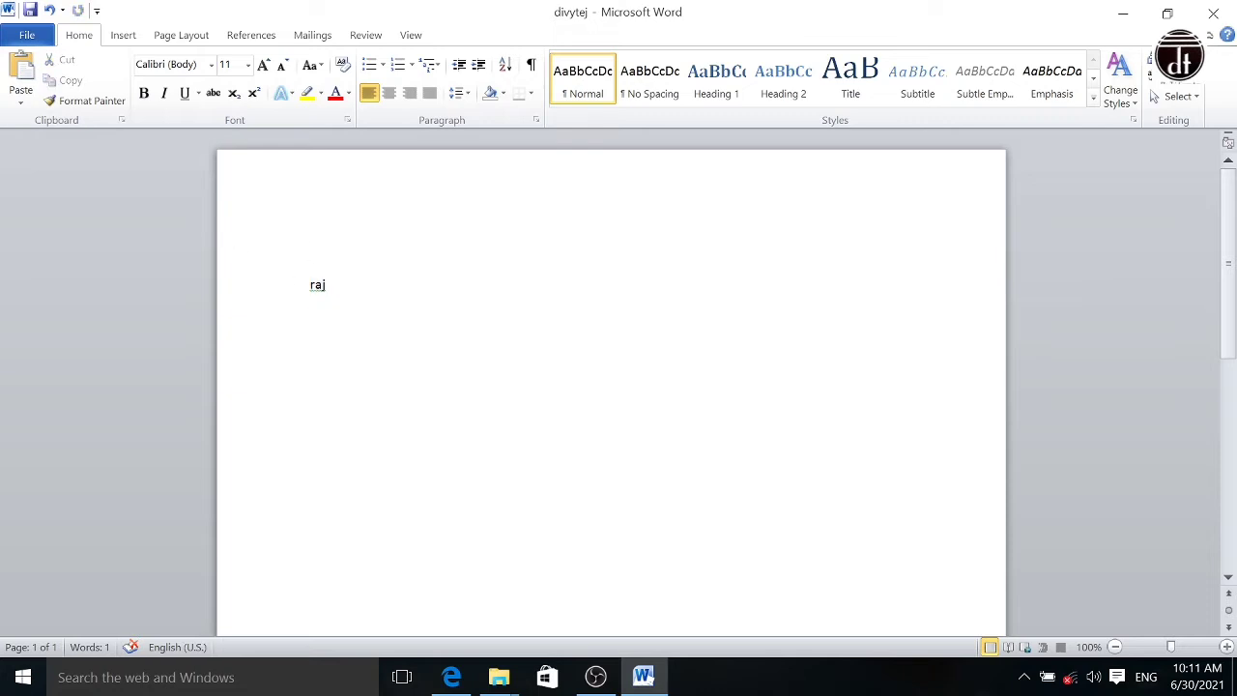
click(21, 75)
click(278, 254)
drag(311, 319, 329, 320)
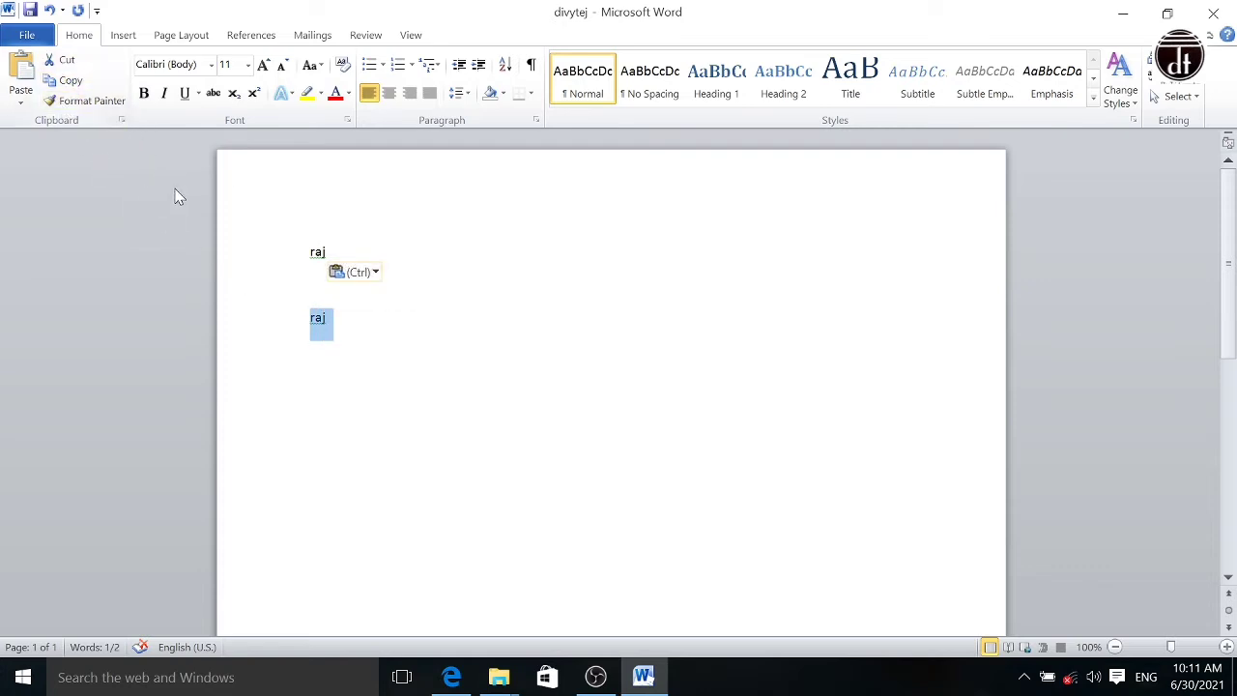
Step: Format the name on the first line in red and bold
click(290, 242)
key(shift+Down)
key(shift+Down)
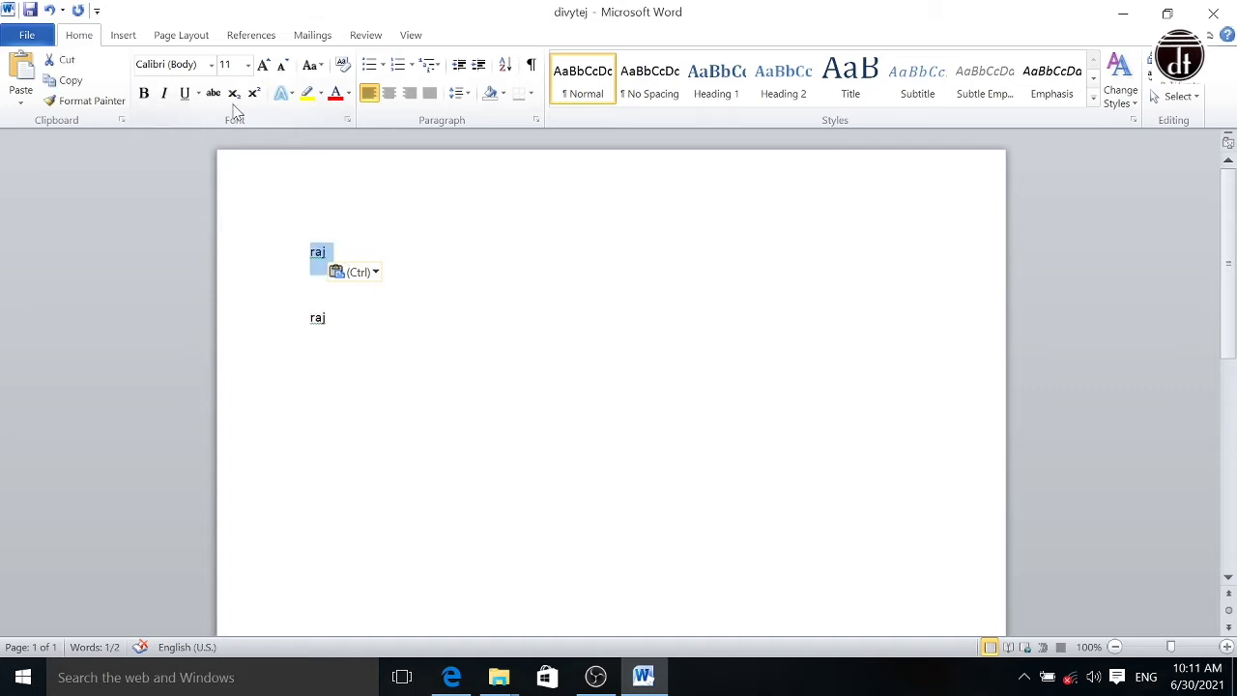
click(333, 97)
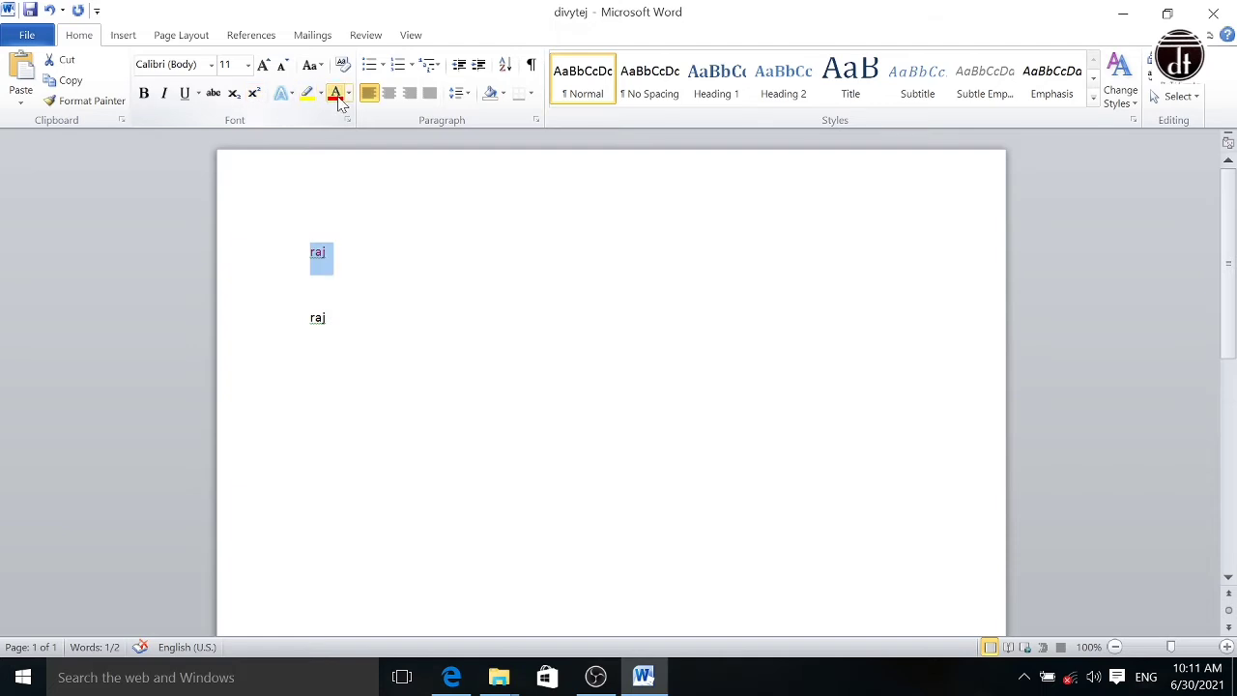
click(142, 94)
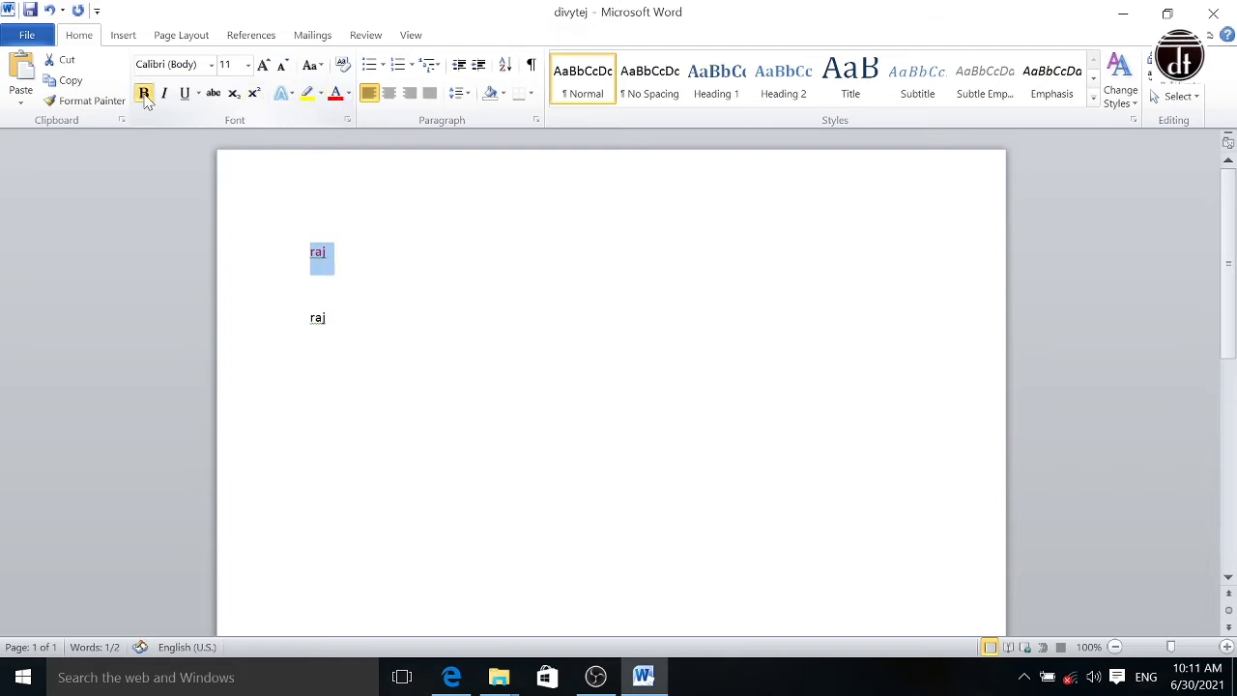
Step: Enlarge the name on the first line to font size 26 and highlight it in yellow
click(263, 65)
click(263, 65)
click(263, 65)
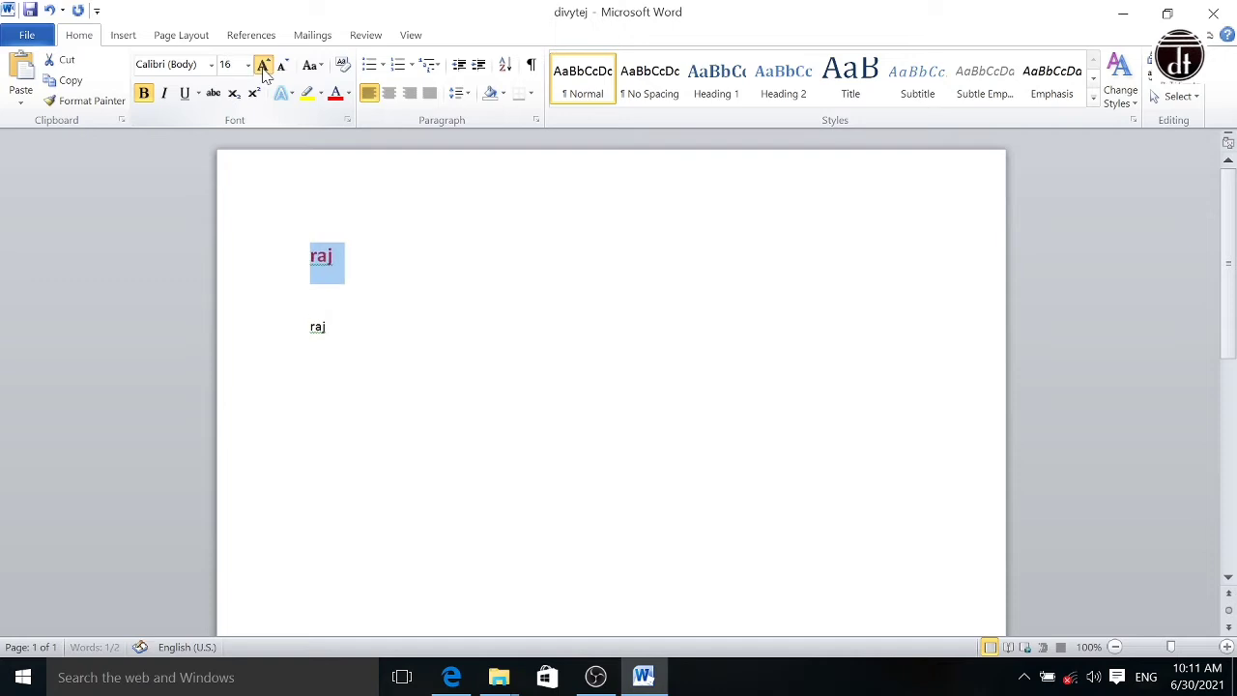
click(262, 65)
click(263, 64)
click(263, 65)
click(263, 65)
click(263, 65)
click(306, 92)
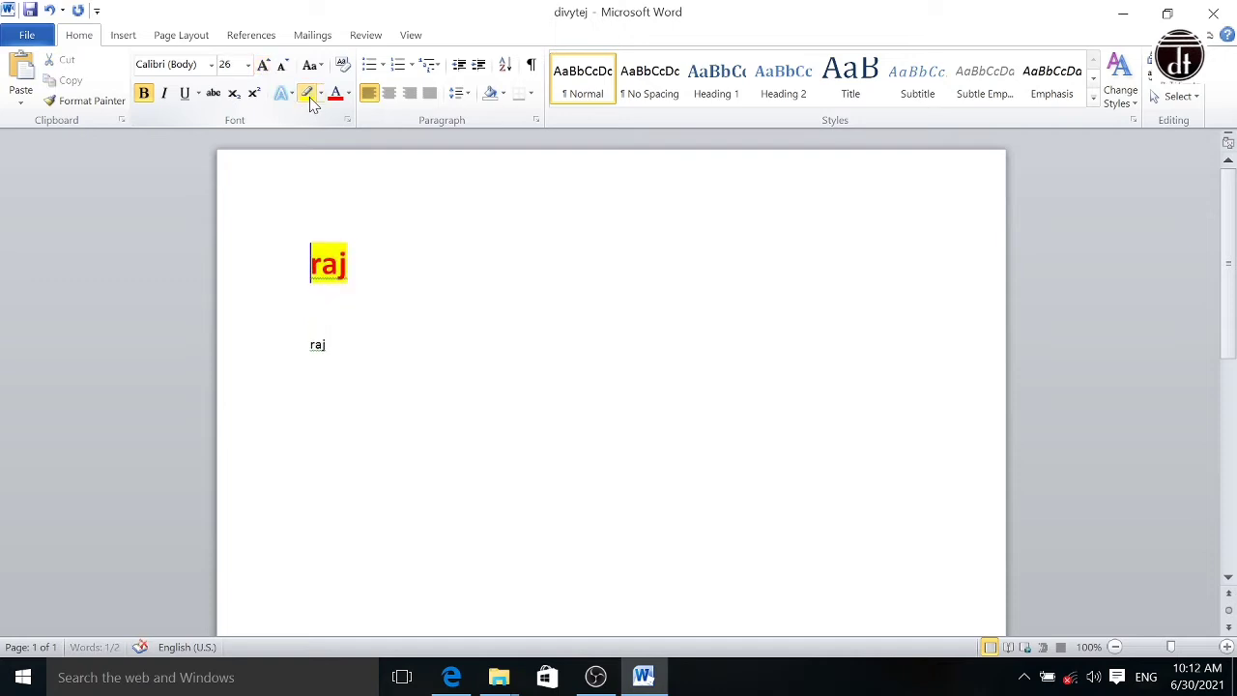
key(Right)
triple_click(390, 280)
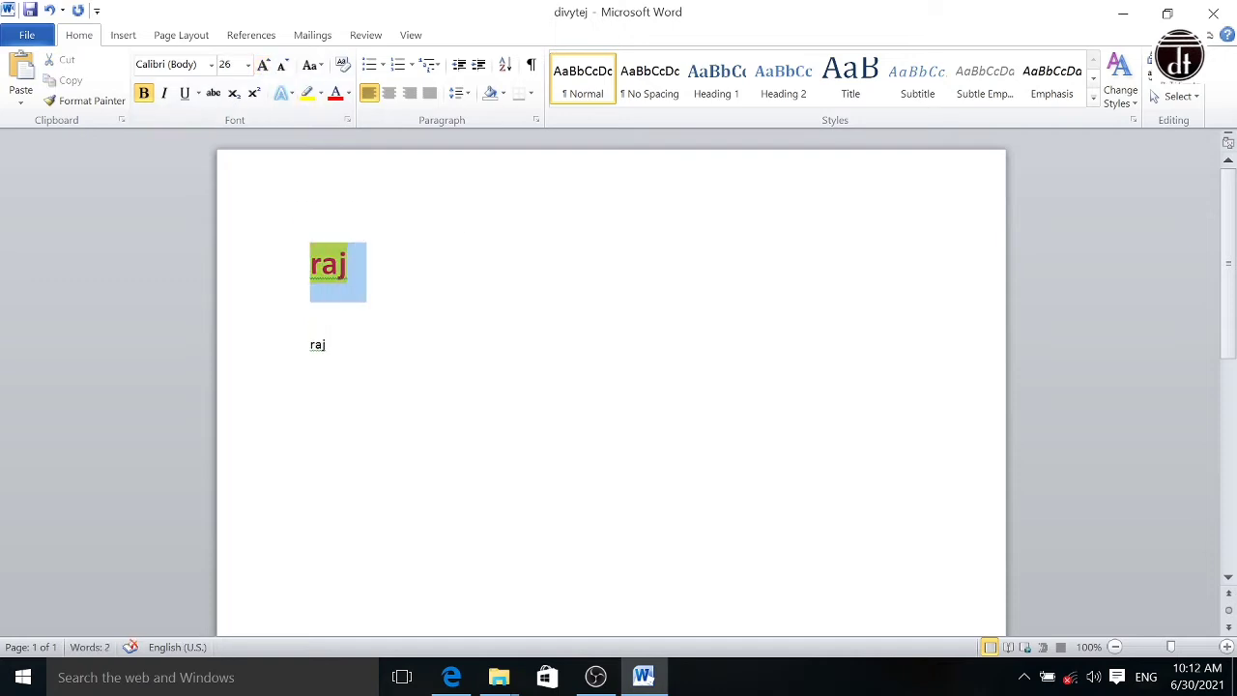
click(396, 272)
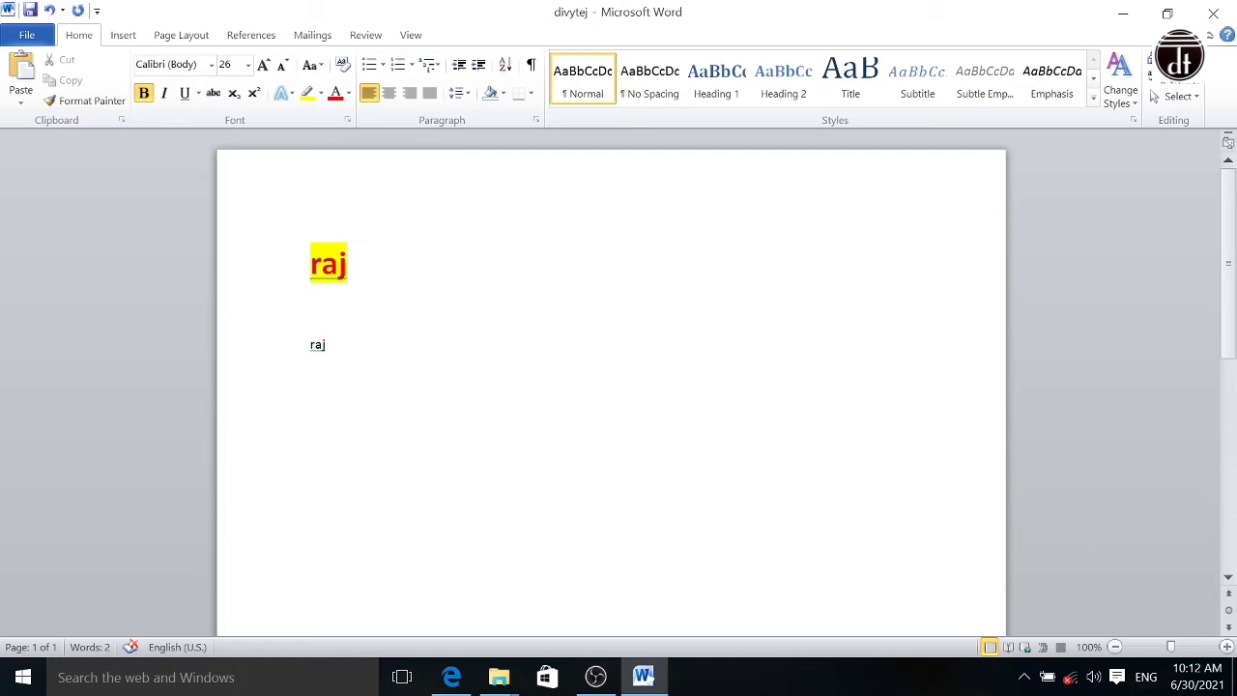
triple_click(319, 281)
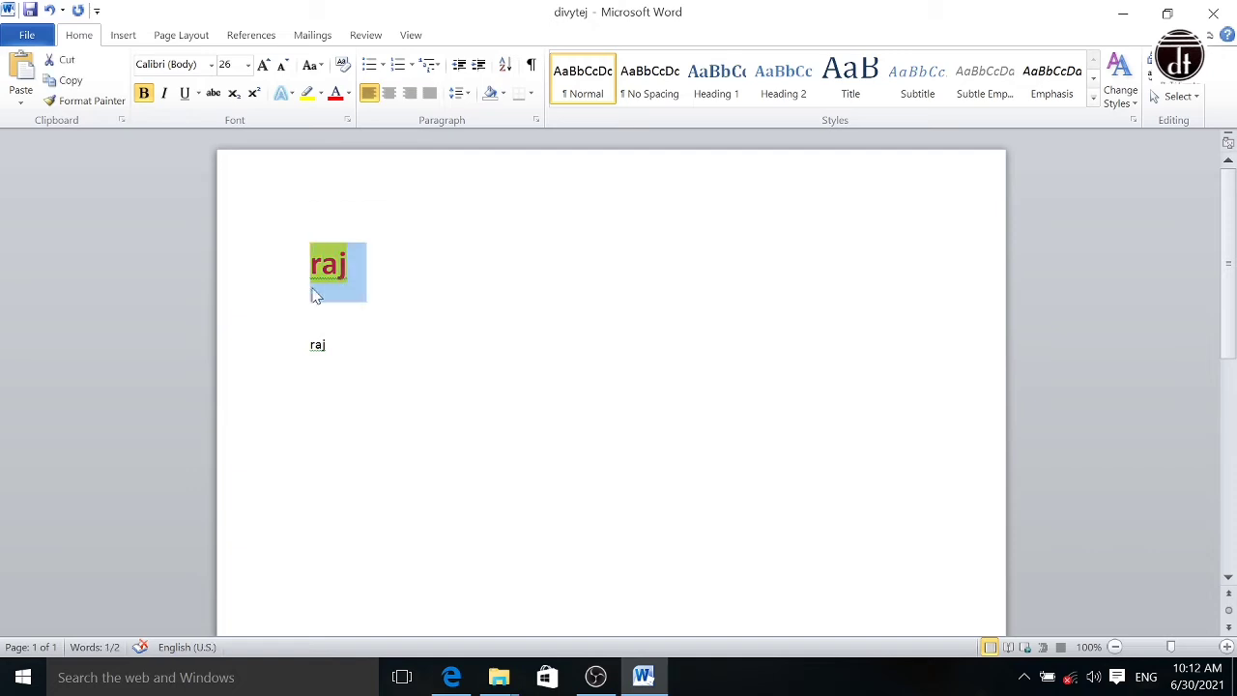
click(395, 283)
triple_click(343, 275)
click(380, 271)
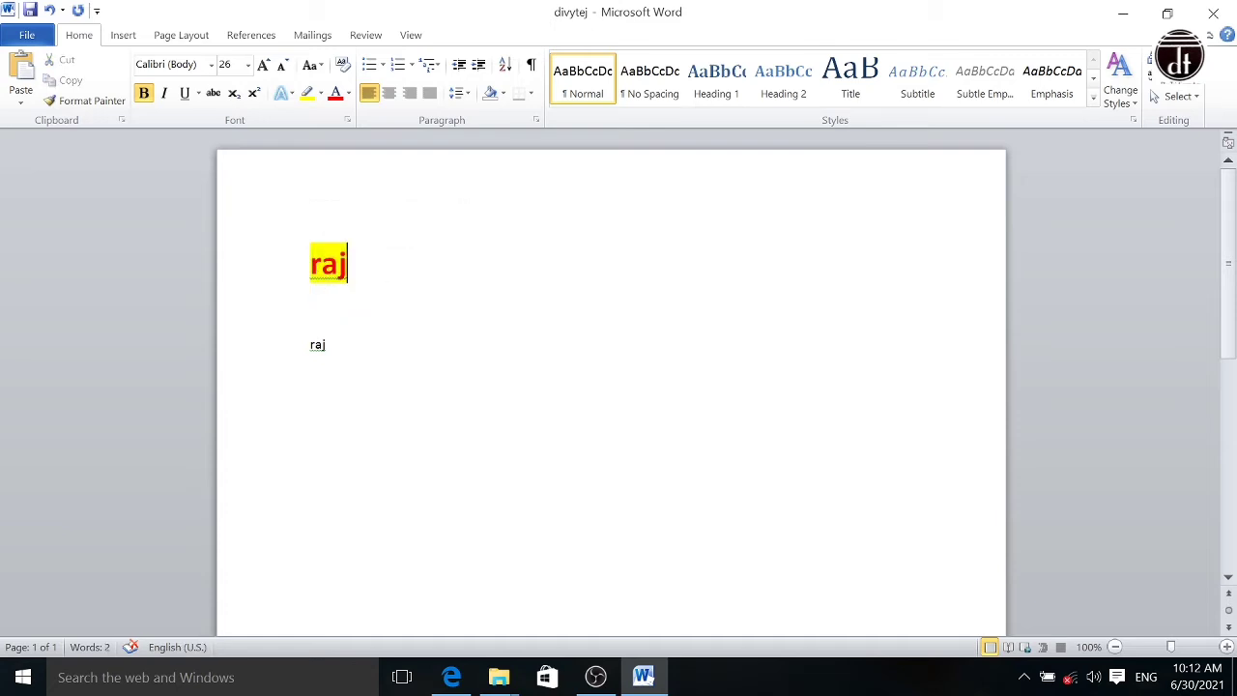
Step: Copy the formatting of the name on the first line onto the plain name below with Format Painter
click(290, 268)
click(85, 101)
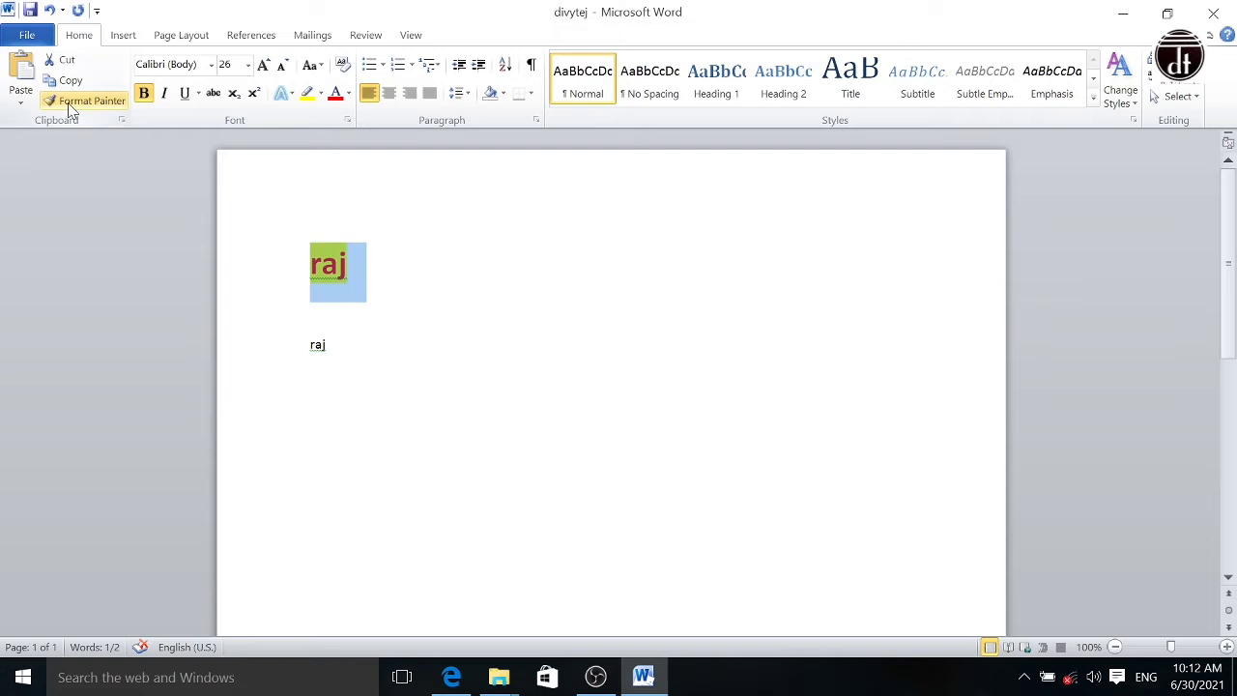
click(95, 104)
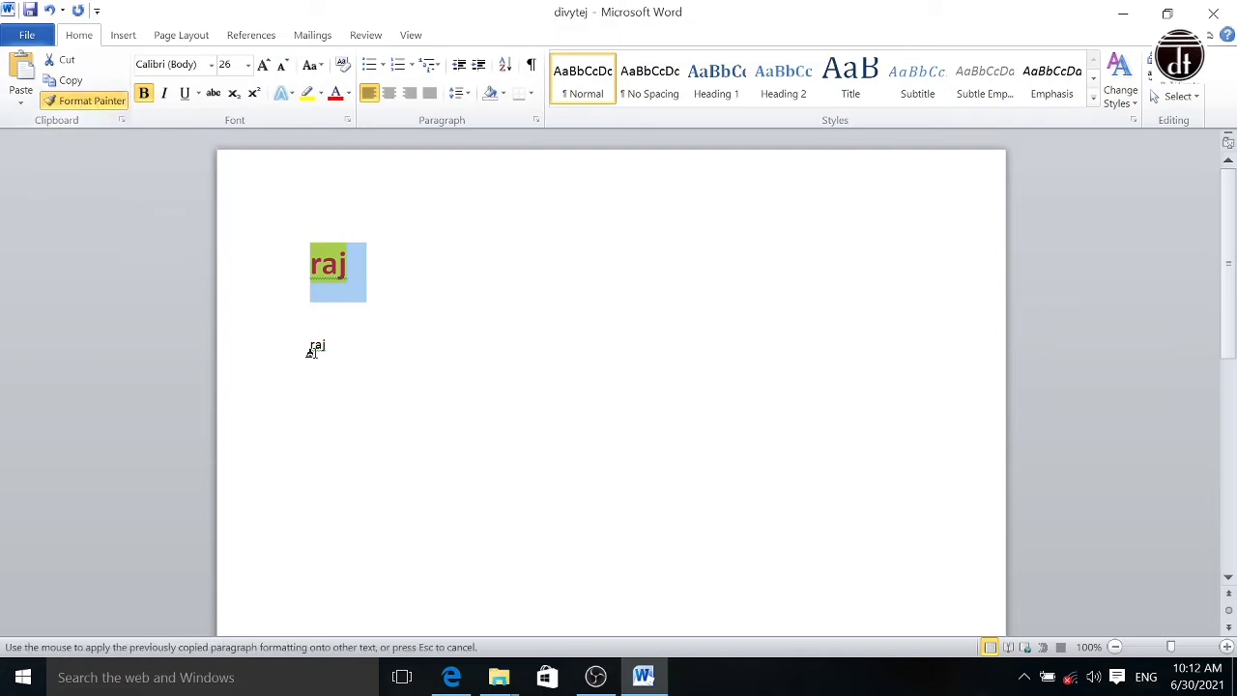
drag(310, 346, 340, 345)
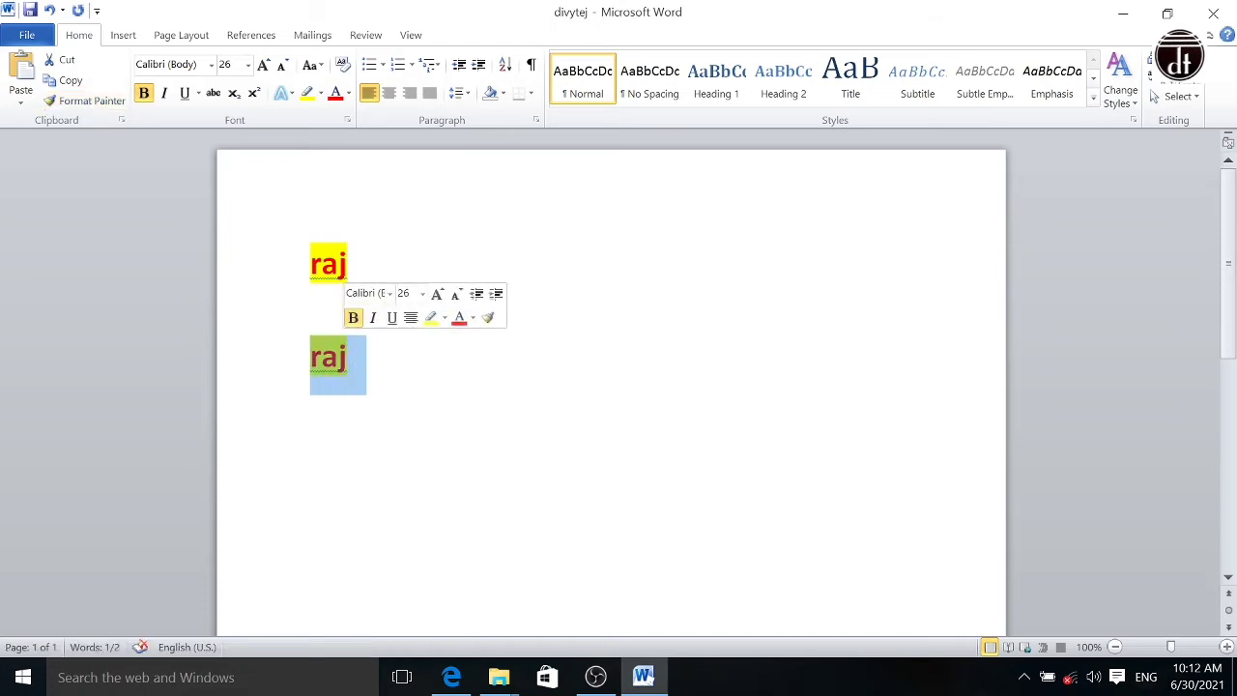
click(393, 364)
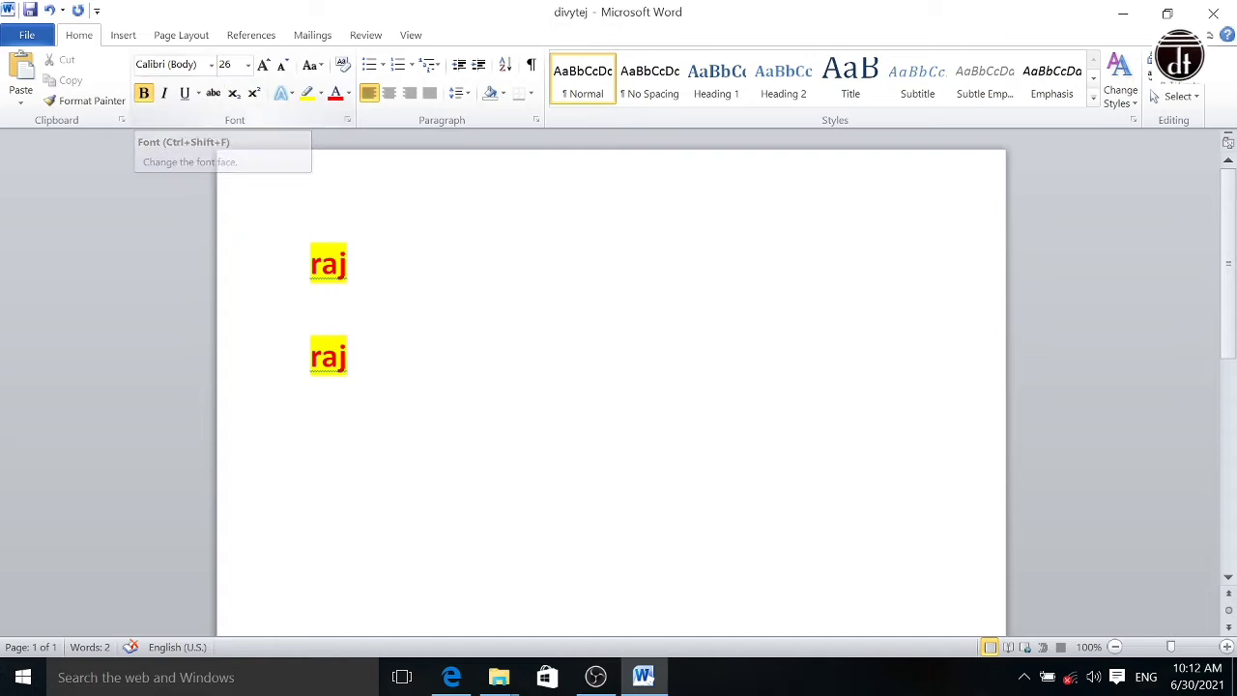
Step: Change the font of the name on the first line to Century
key(Up)
key(Home)
key(shift+Down)
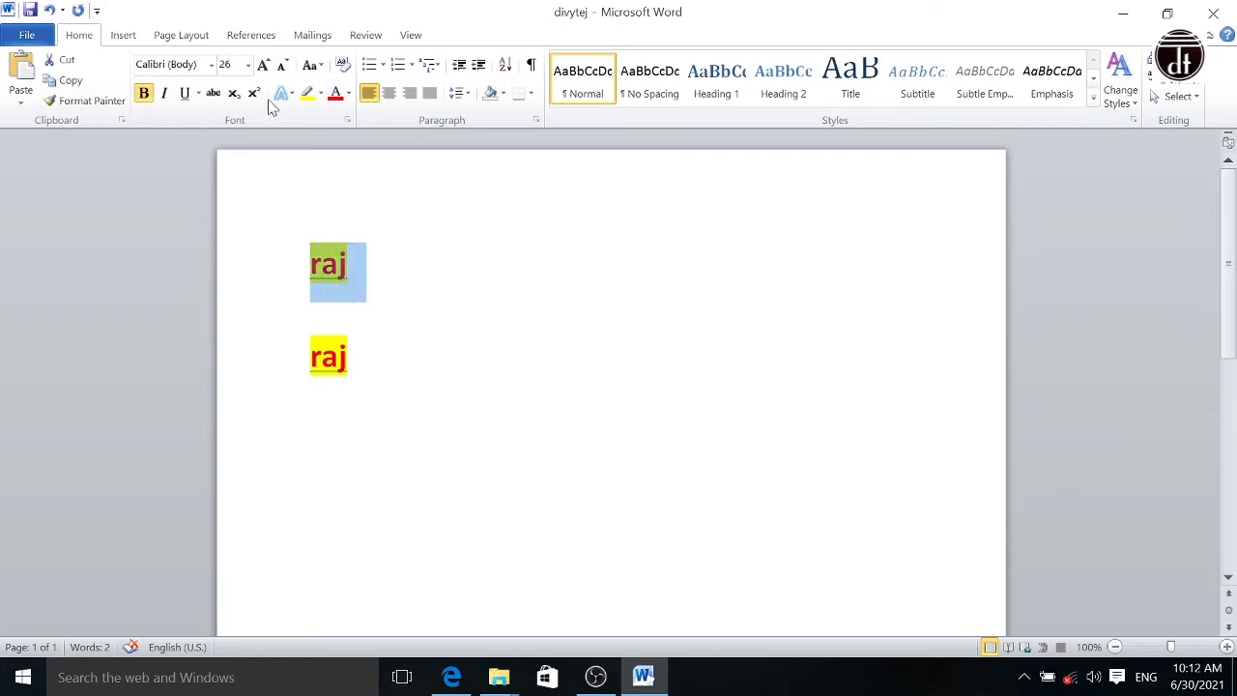
click(211, 64)
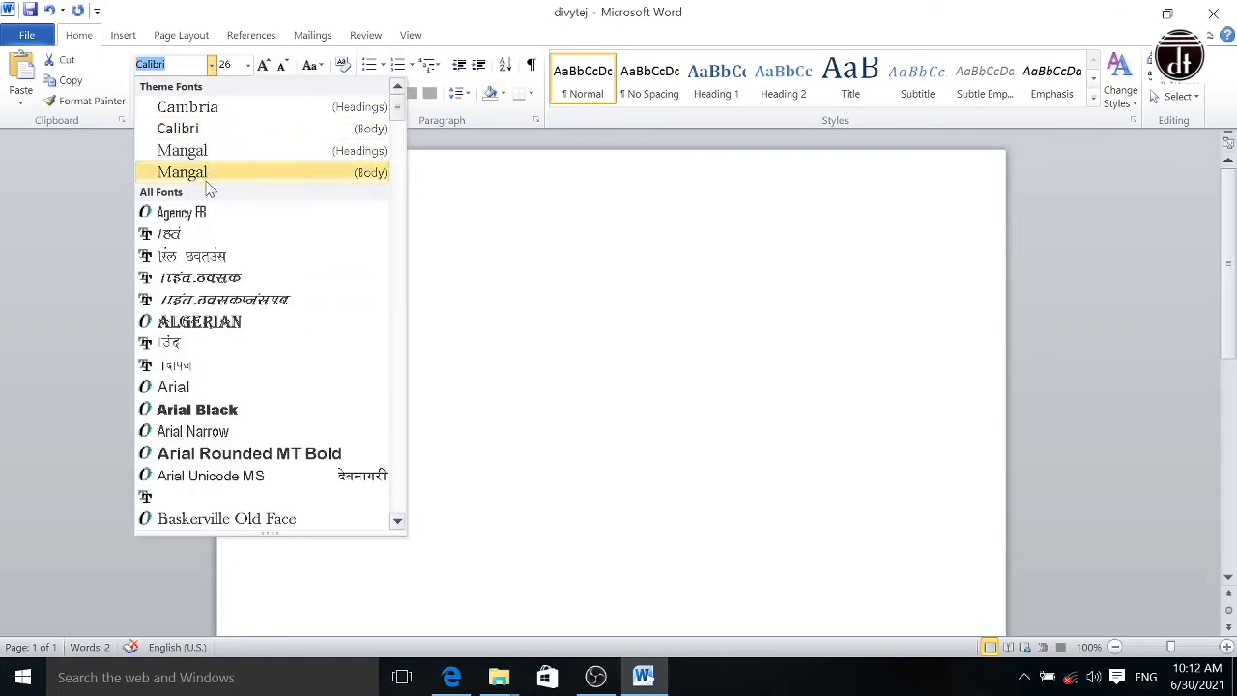
scroll(222, 414, down, 13)
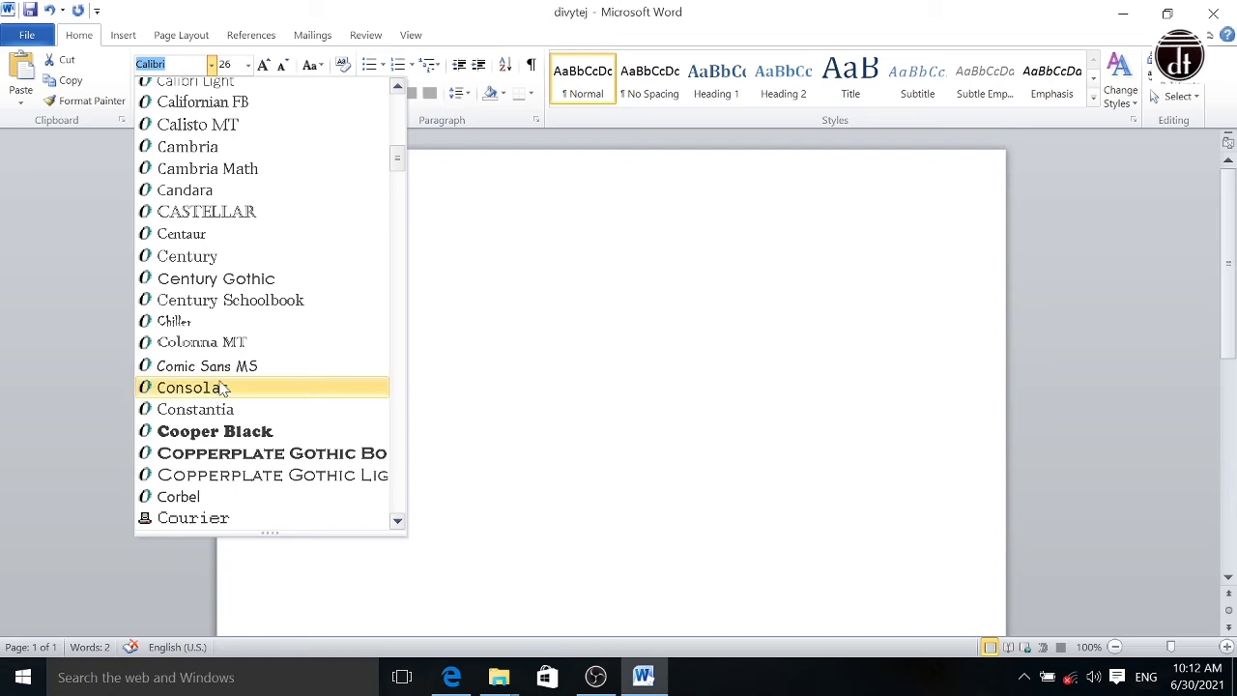
click(216, 257)
click(411, 280)
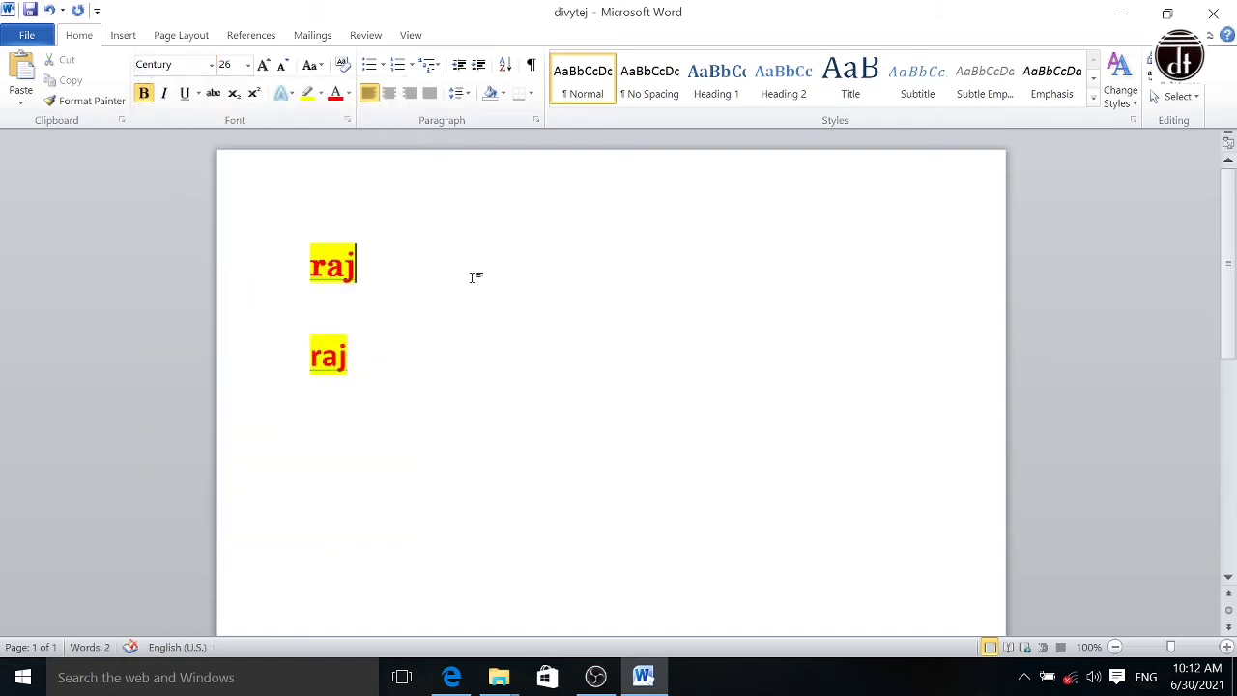
Step: Replace the name on the first line with a different first name followed by "is good"
text(bfj)
key(BackSpace)
key(BackSpace)
key(BackSpace)
key(BackSpace)
key(BackSpace)
key(BackSpace)
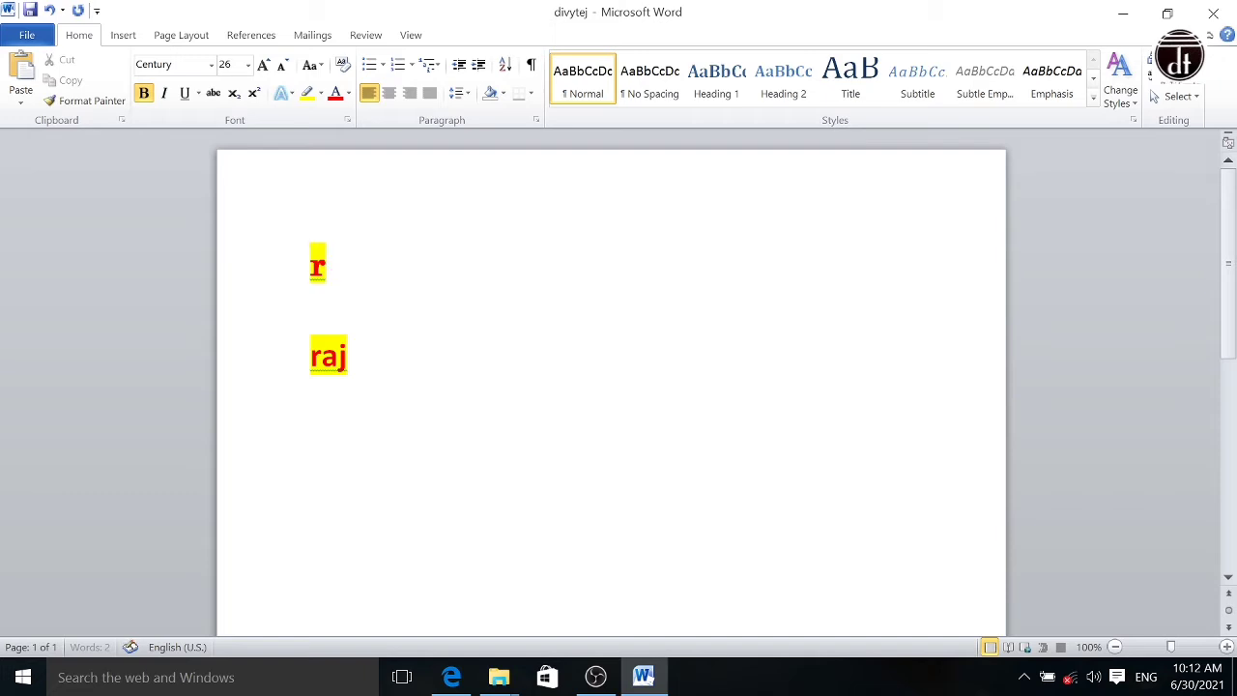
text(rahul)
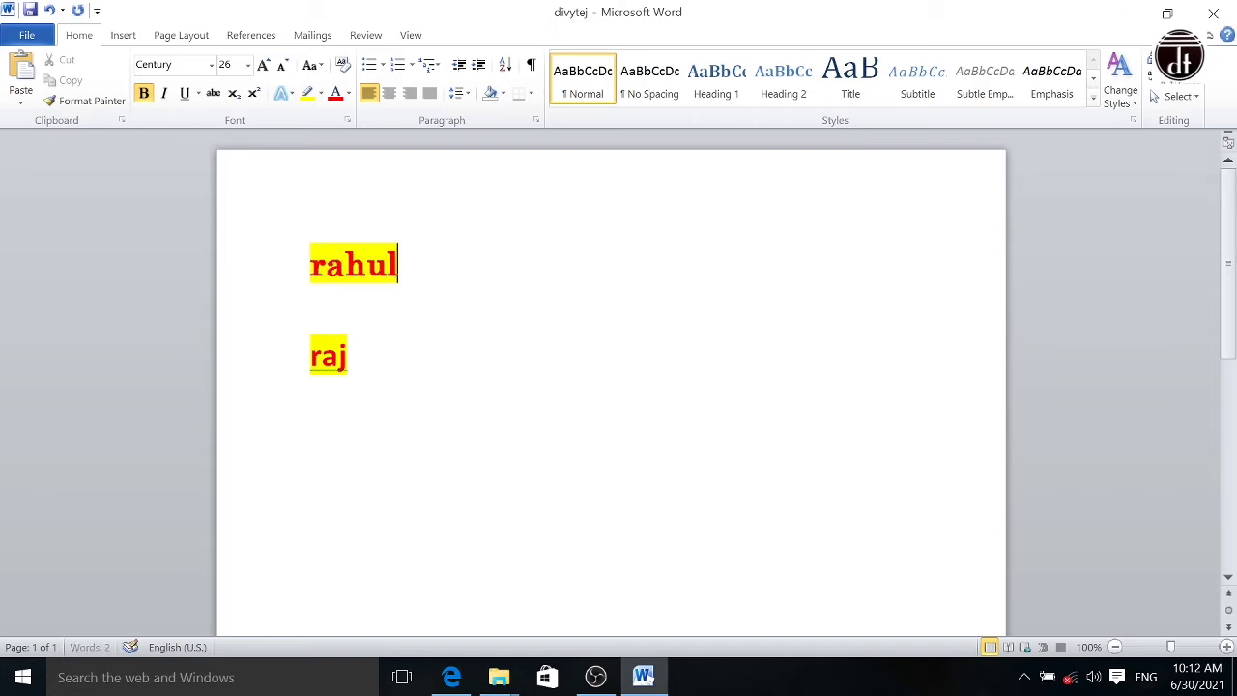
text( is )
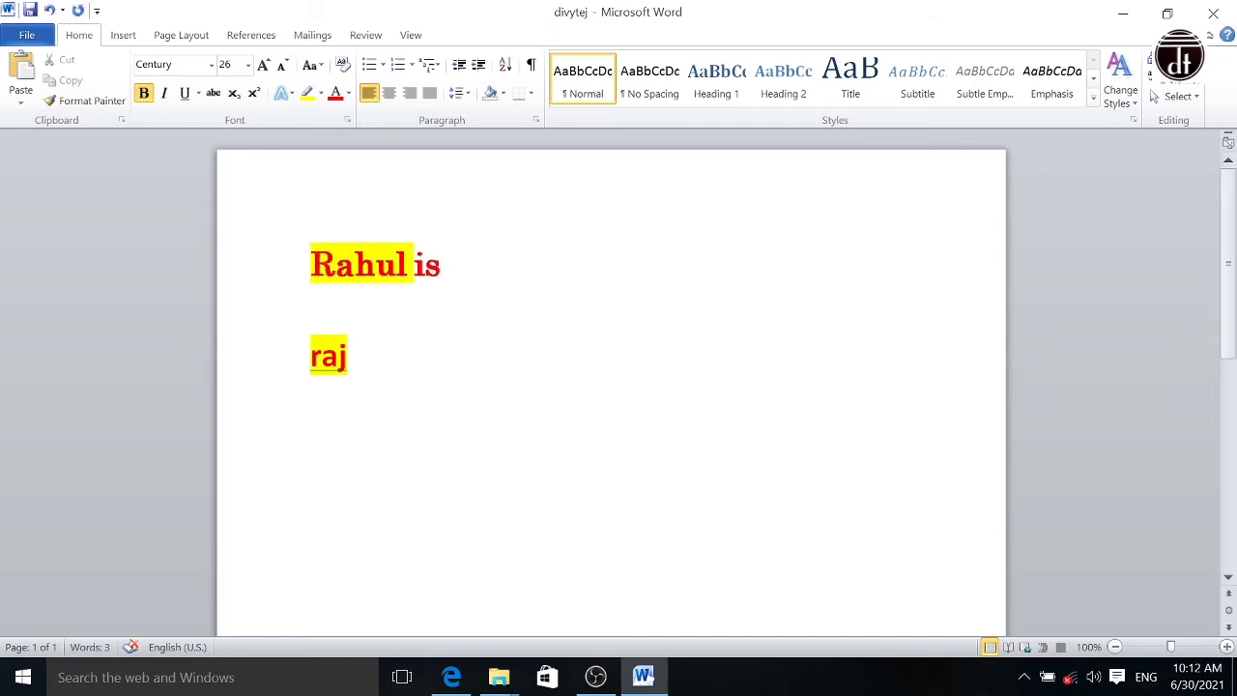
text(good)
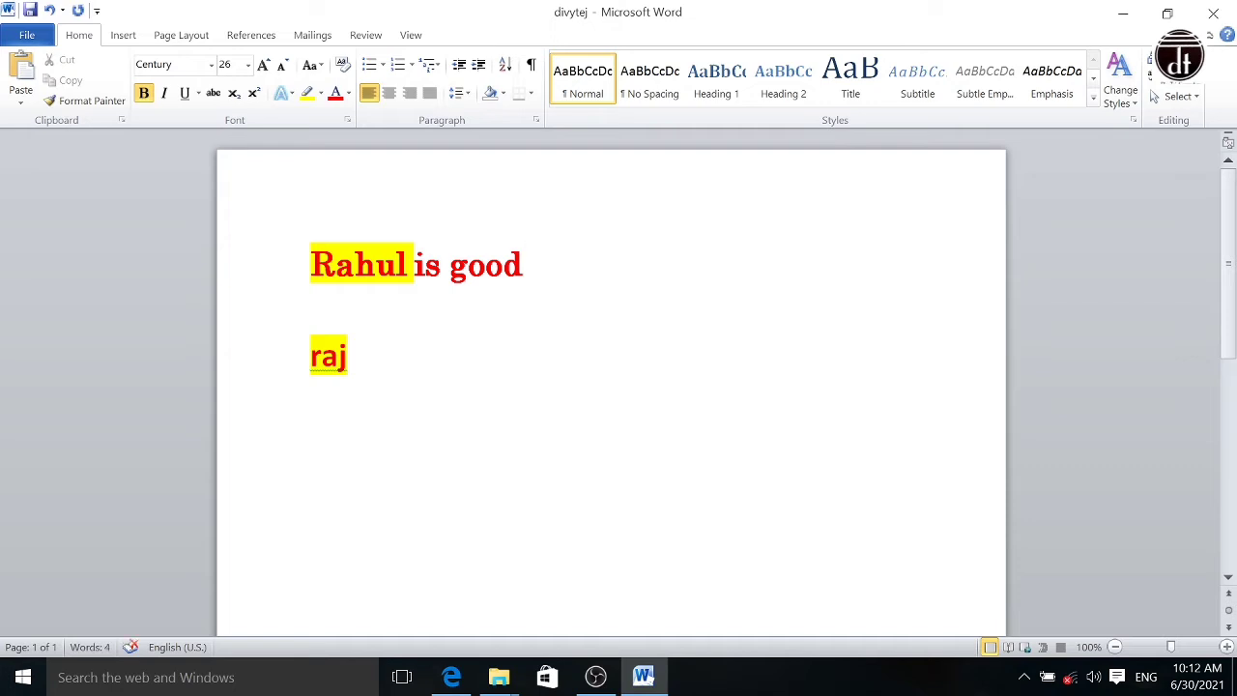
Step: Change the font of the whole first-line sentence to Calibri (Body)
drag(580, 265, 260, 251)
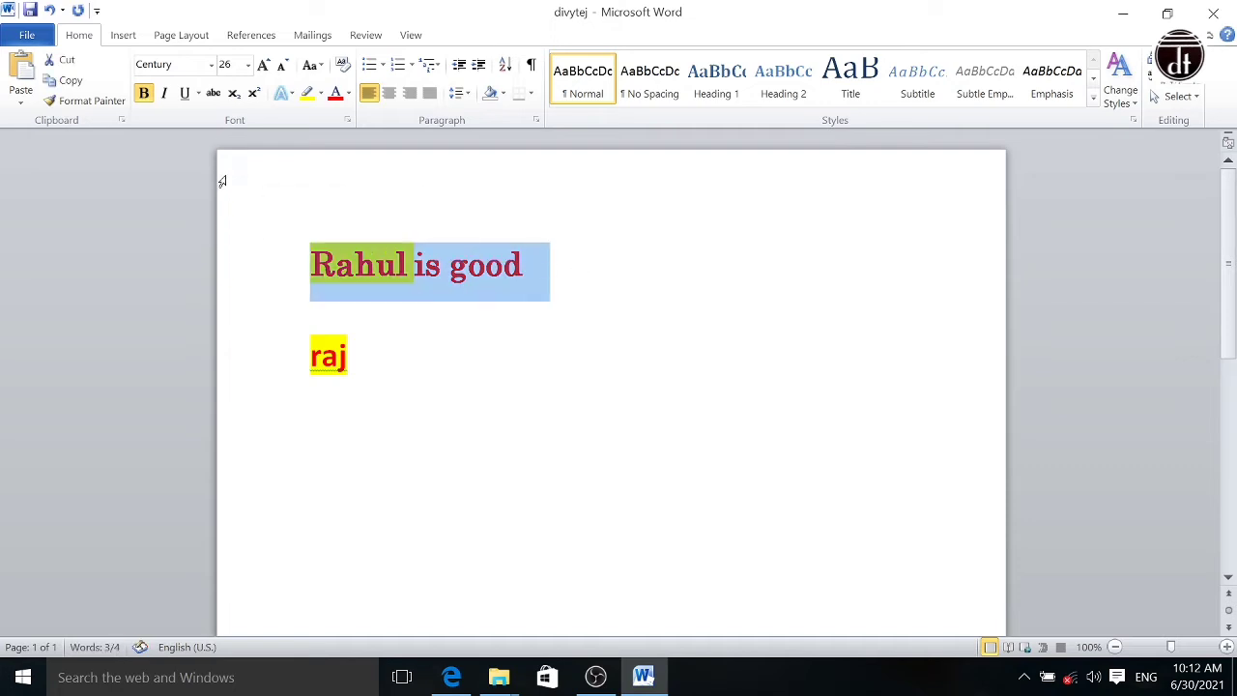
click(211, 65)
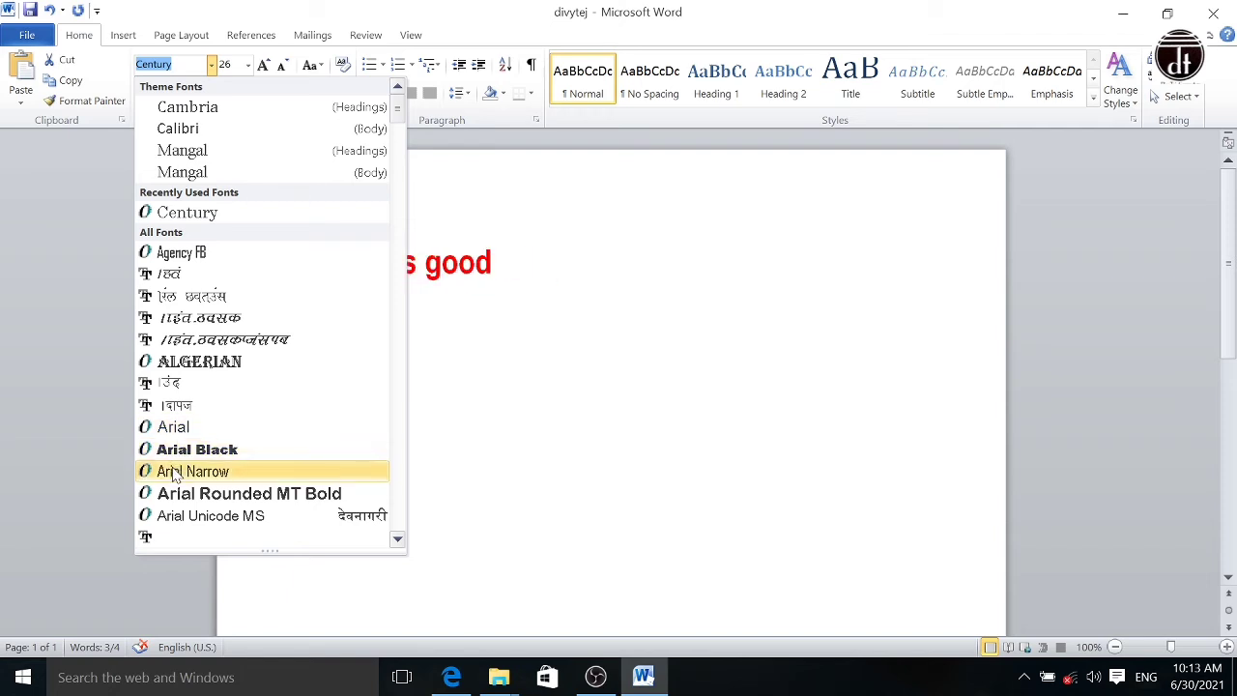
click(174, 127)
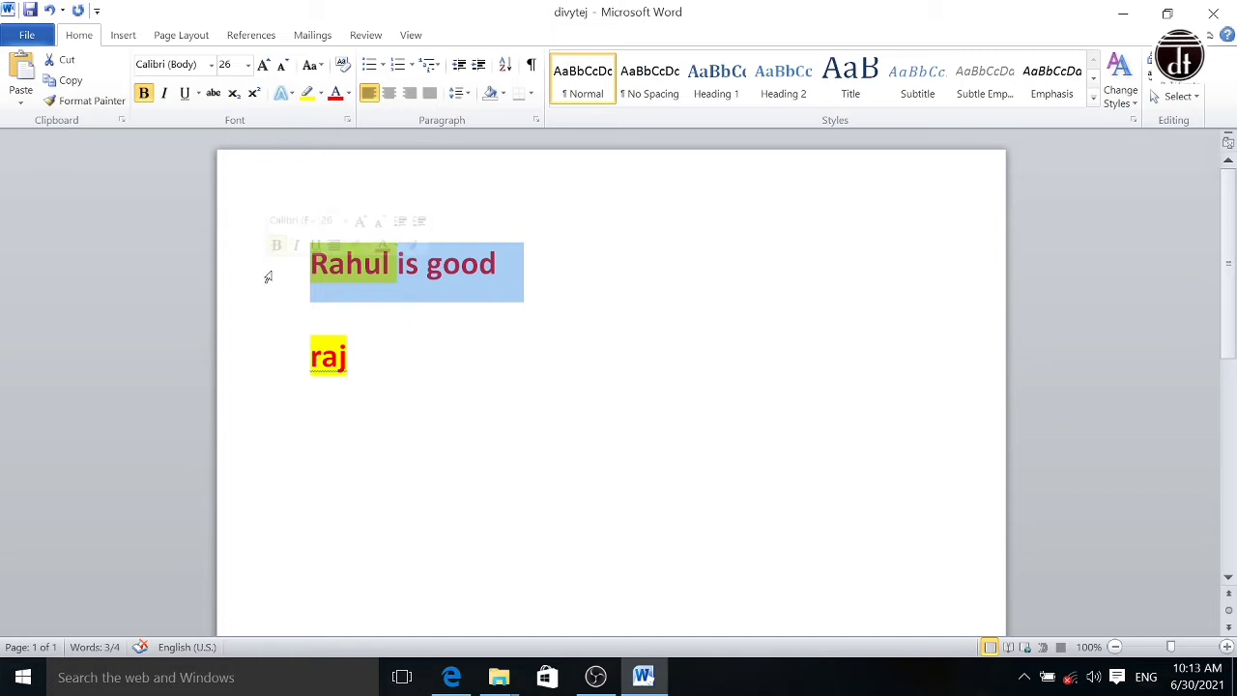
click(566, 287)
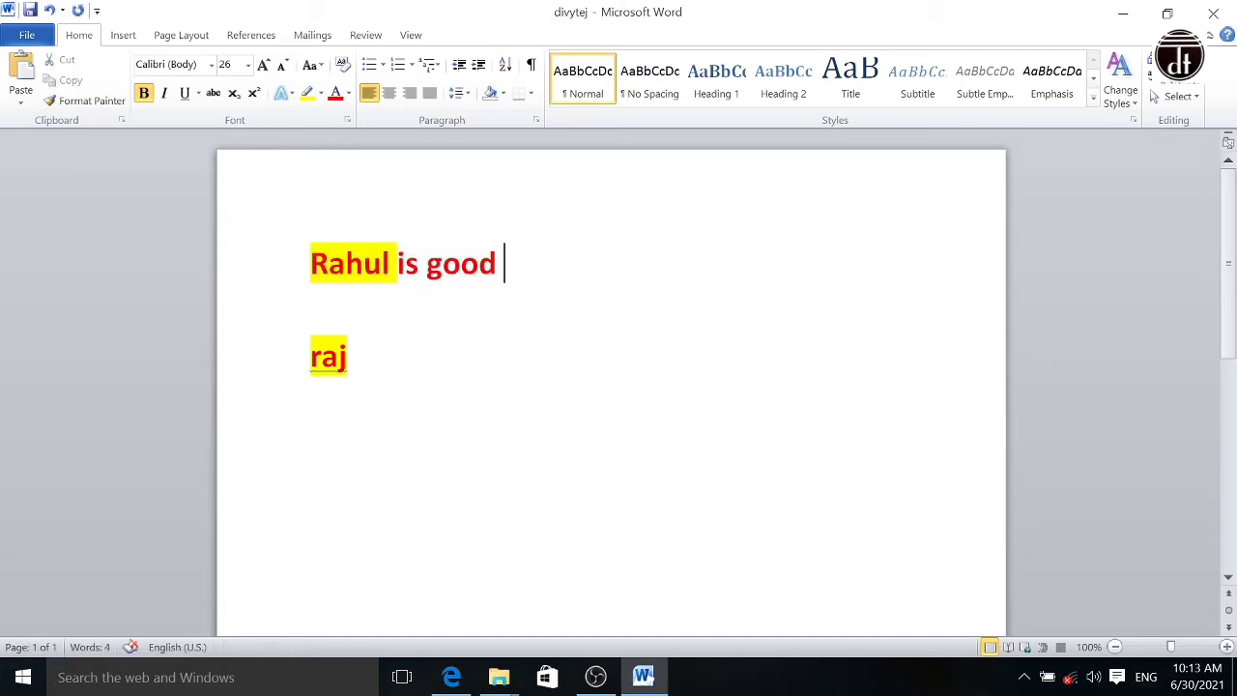
Step: Clear the formatting of all text in the document and set its highlight to No Color
key(ctrl+a)
click(145, 93)
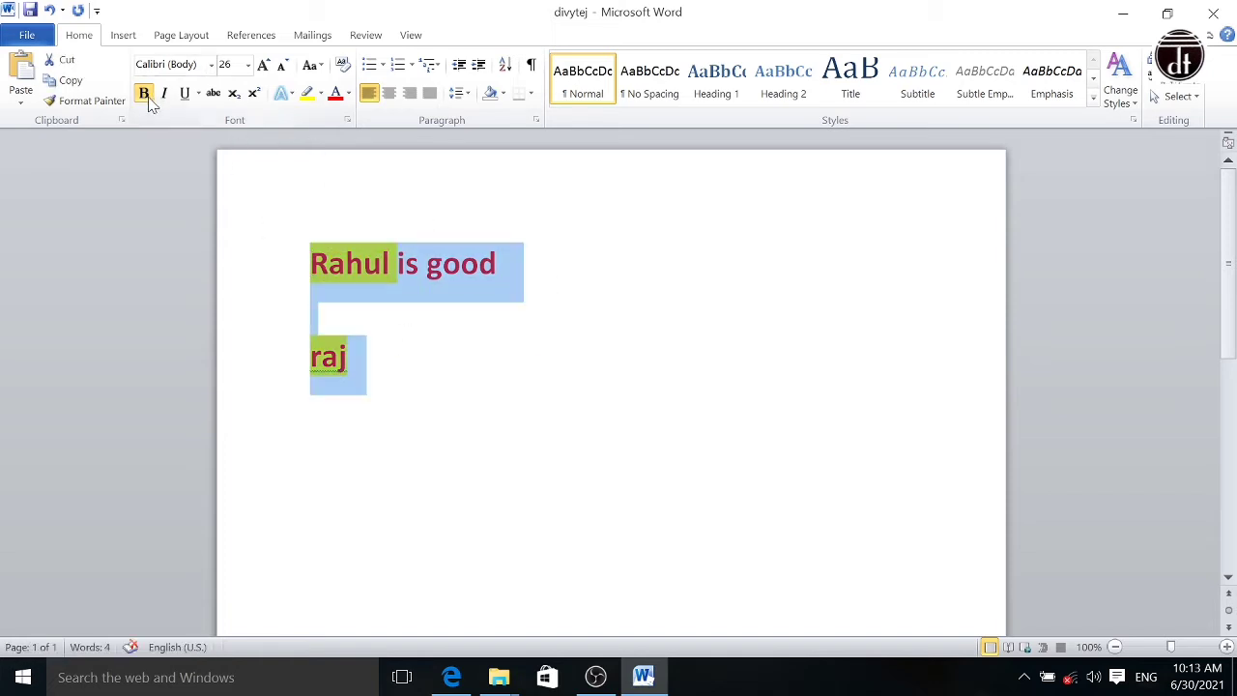
click(313, 68)
click(344, 68)
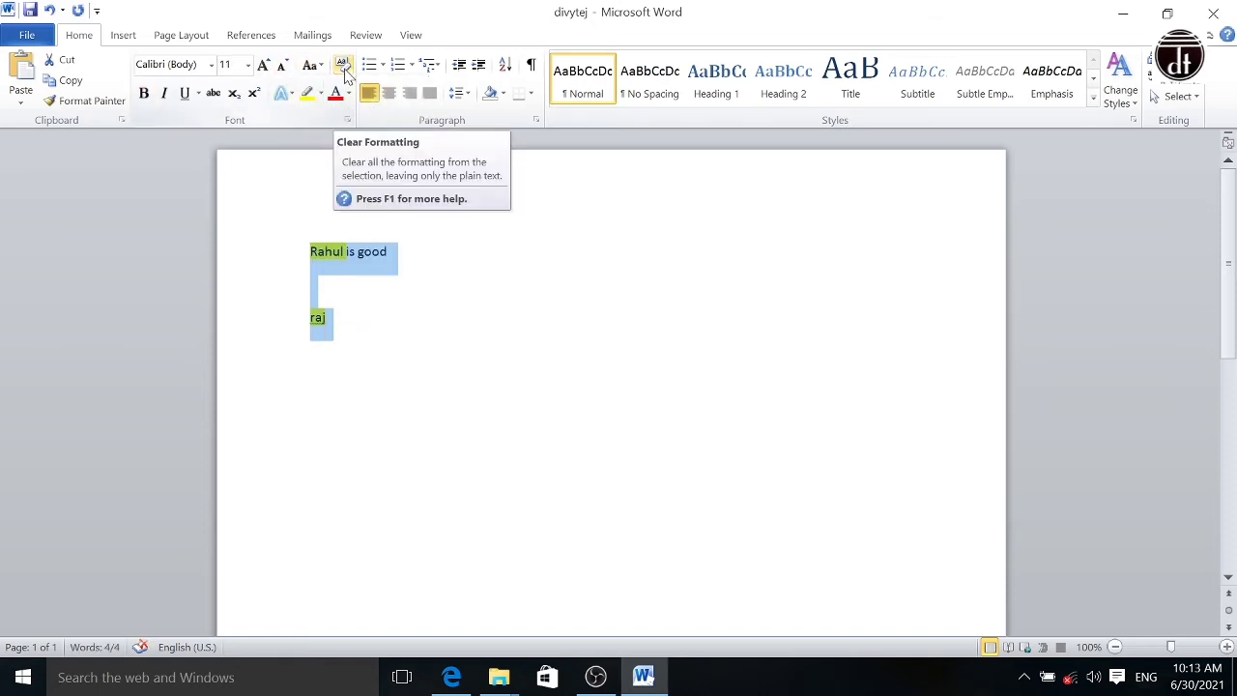
click(322, 94)
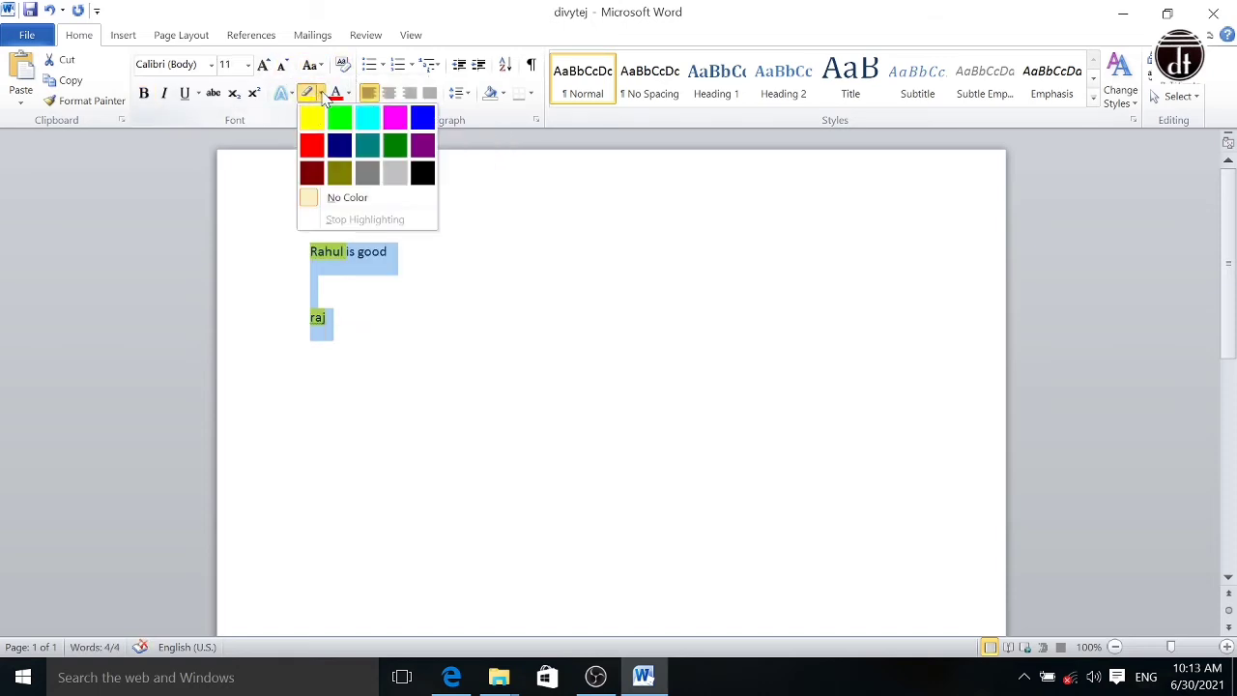
click(334, 198)
click(310, 283)
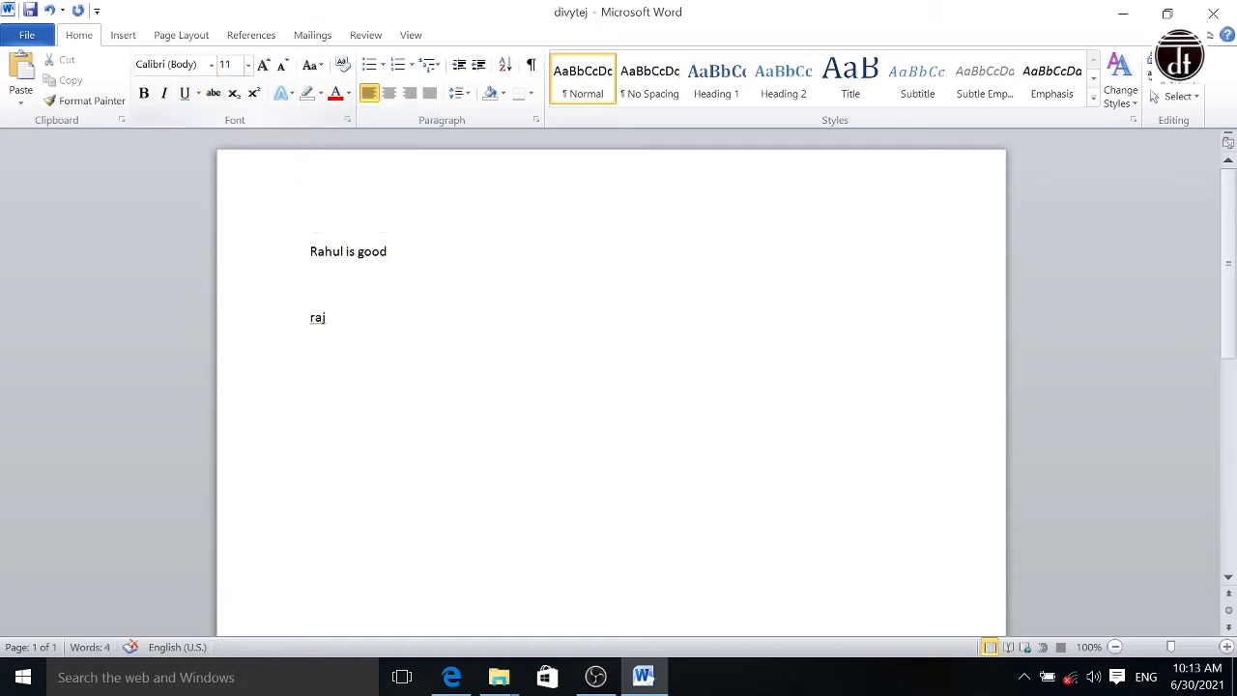
Step: Set all the text to font size 22 and grow it in steps to size 28
drag(296, 249, 360, 329)
click(248, 63)
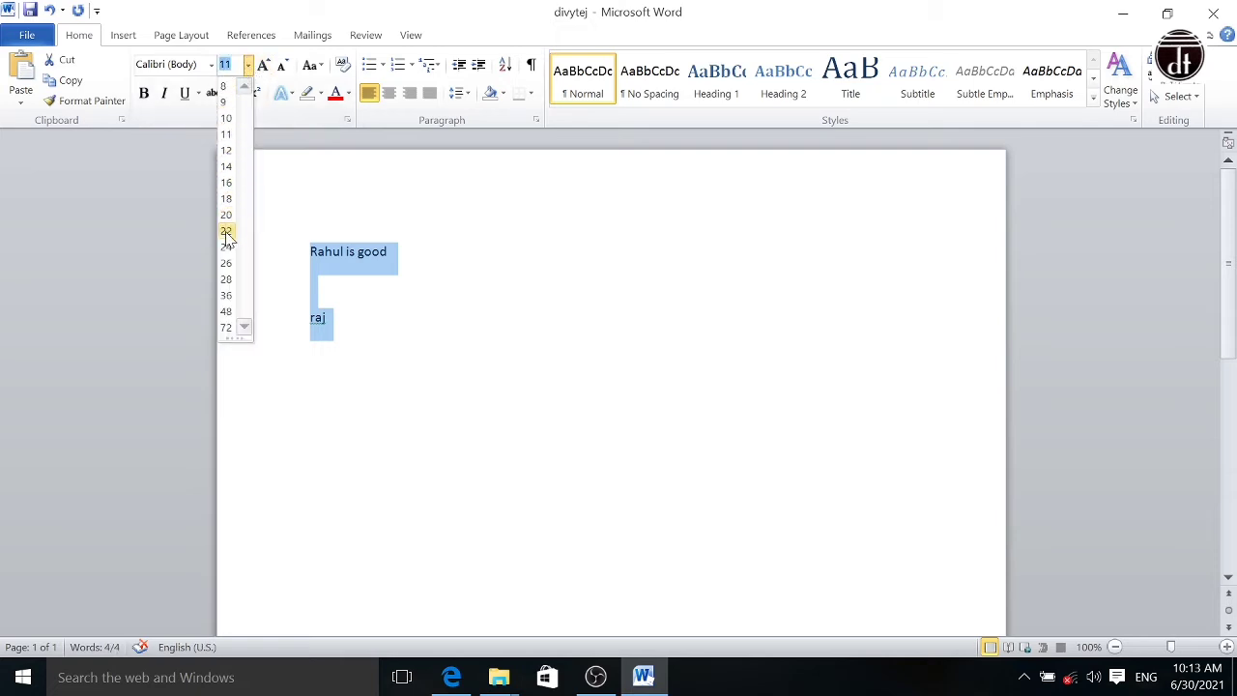
click(225, 232)
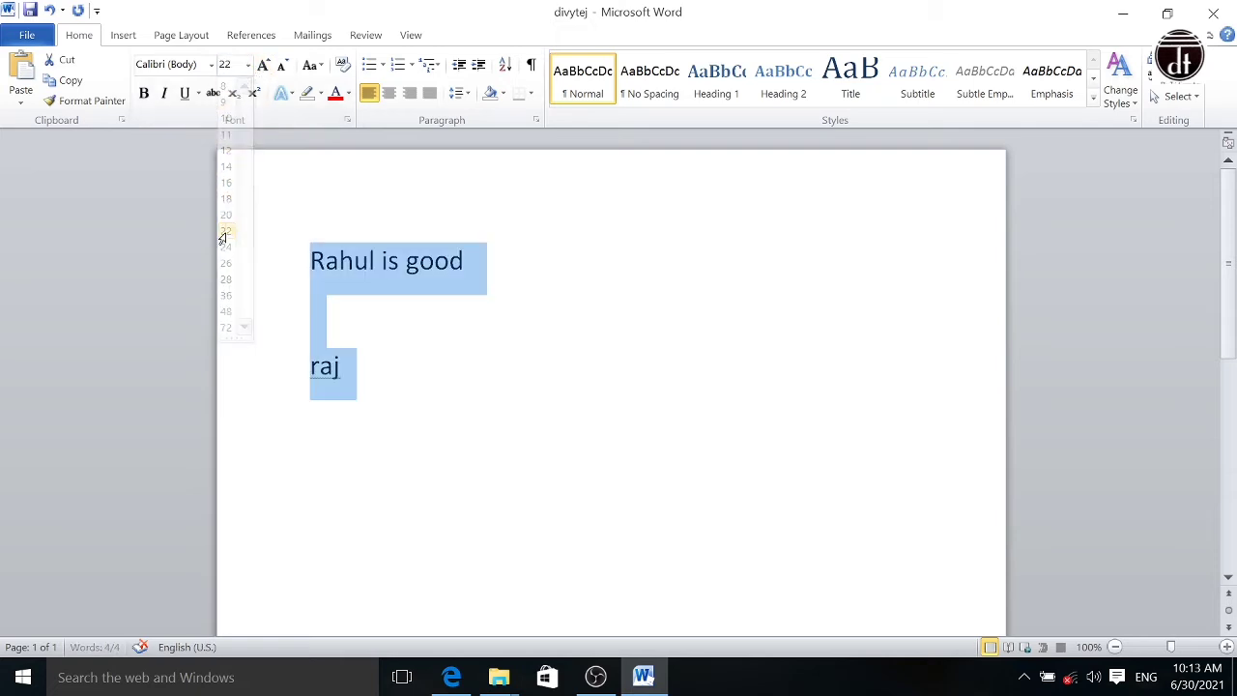
click(264, 66)
click(264, 66)
click(264, 66)
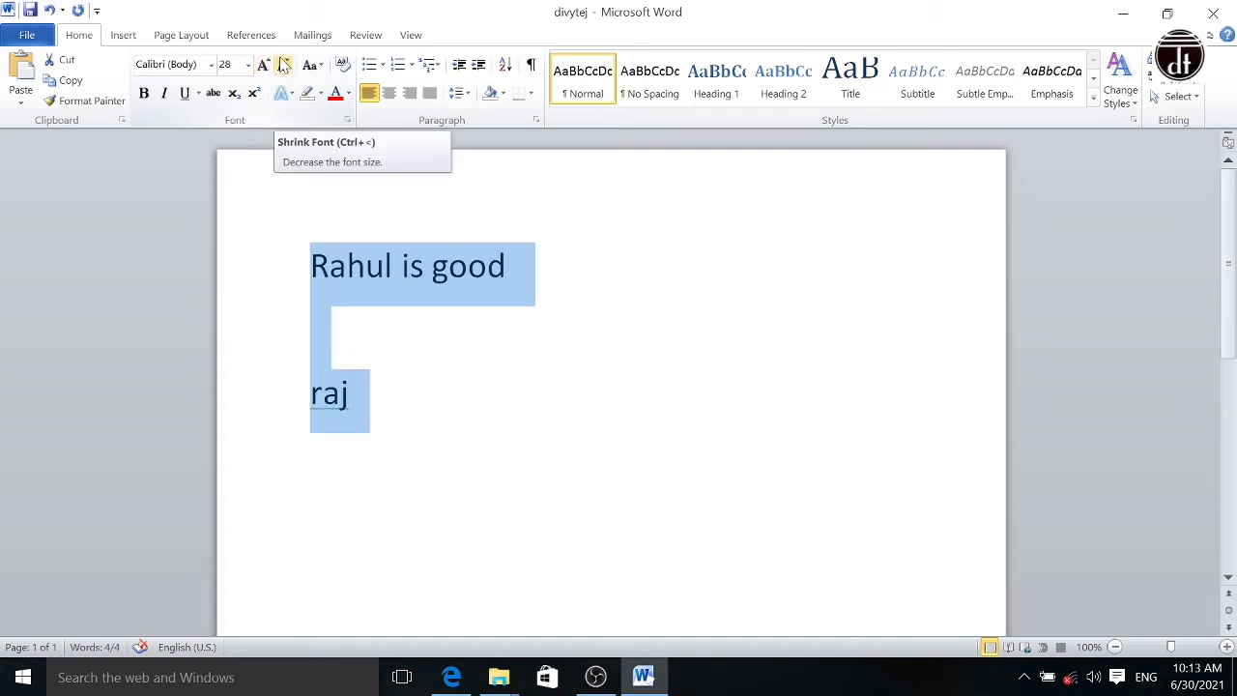
Step: Shrink all the text by three font-size steps
click(283, 65)
click(283, 66)
click(283, 66)
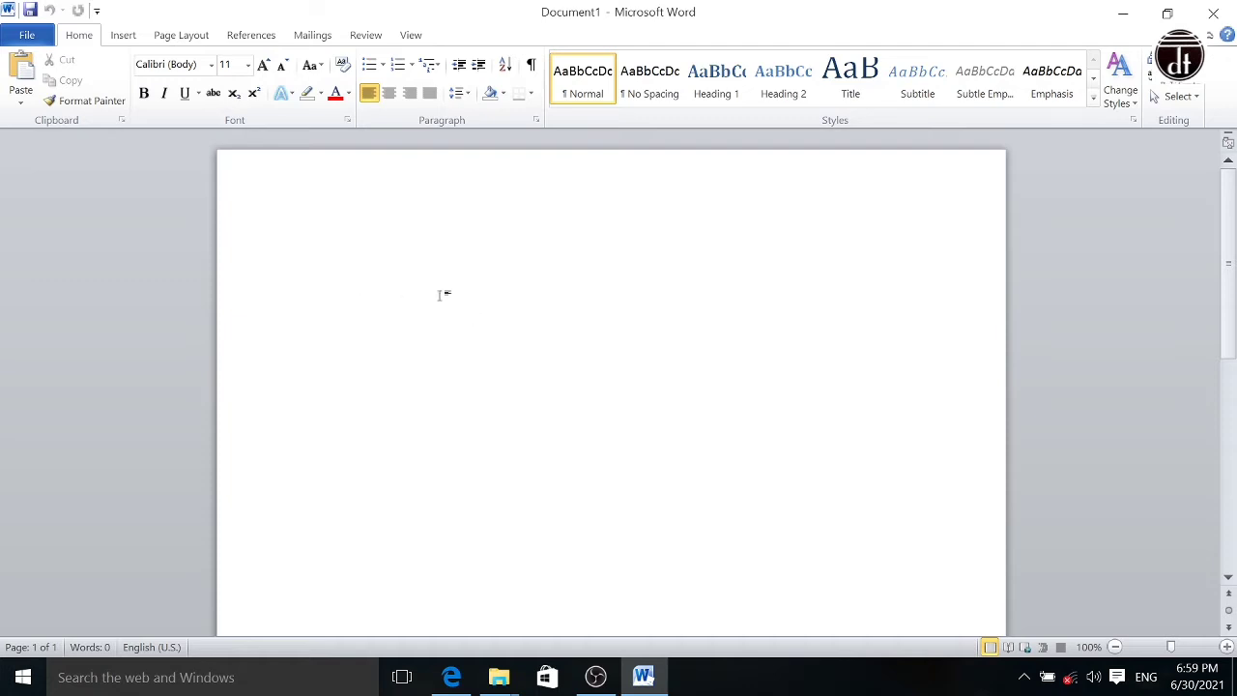
Step: Choose the Brush Script MT font in the blank document and write a first name followed by "is going to school"
click(212, 68)
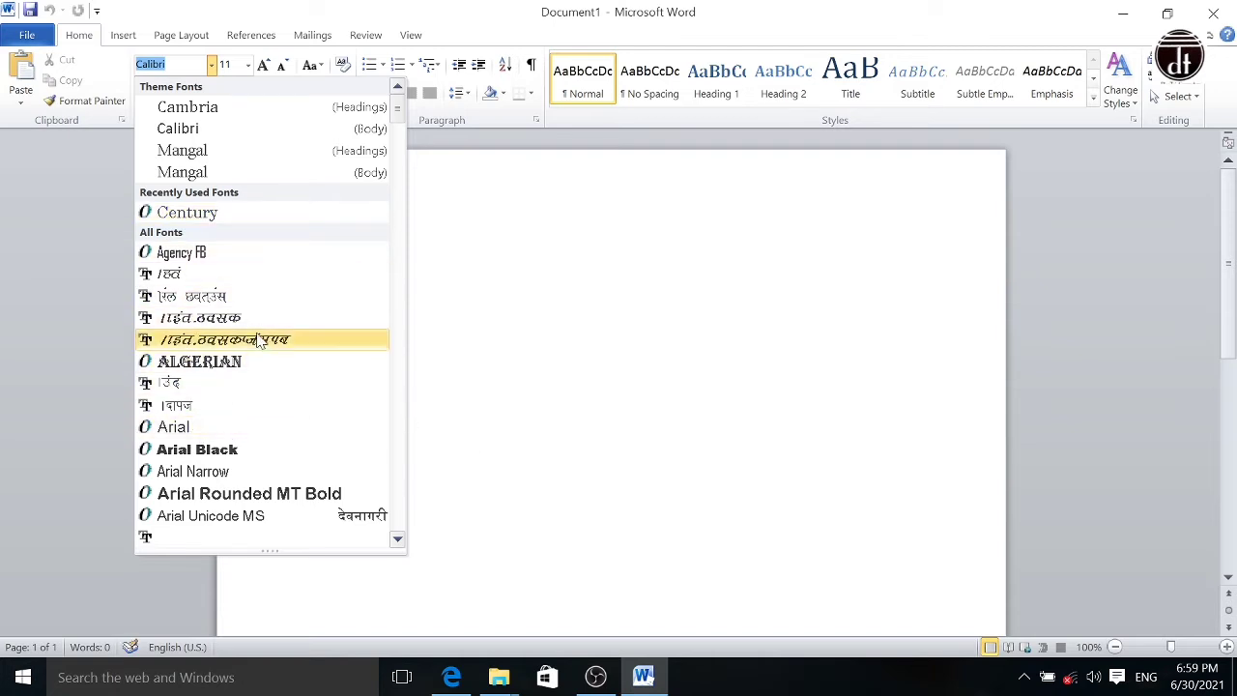
scroll(278, 328, down, 2)
scroll(277, 327, down, 6)
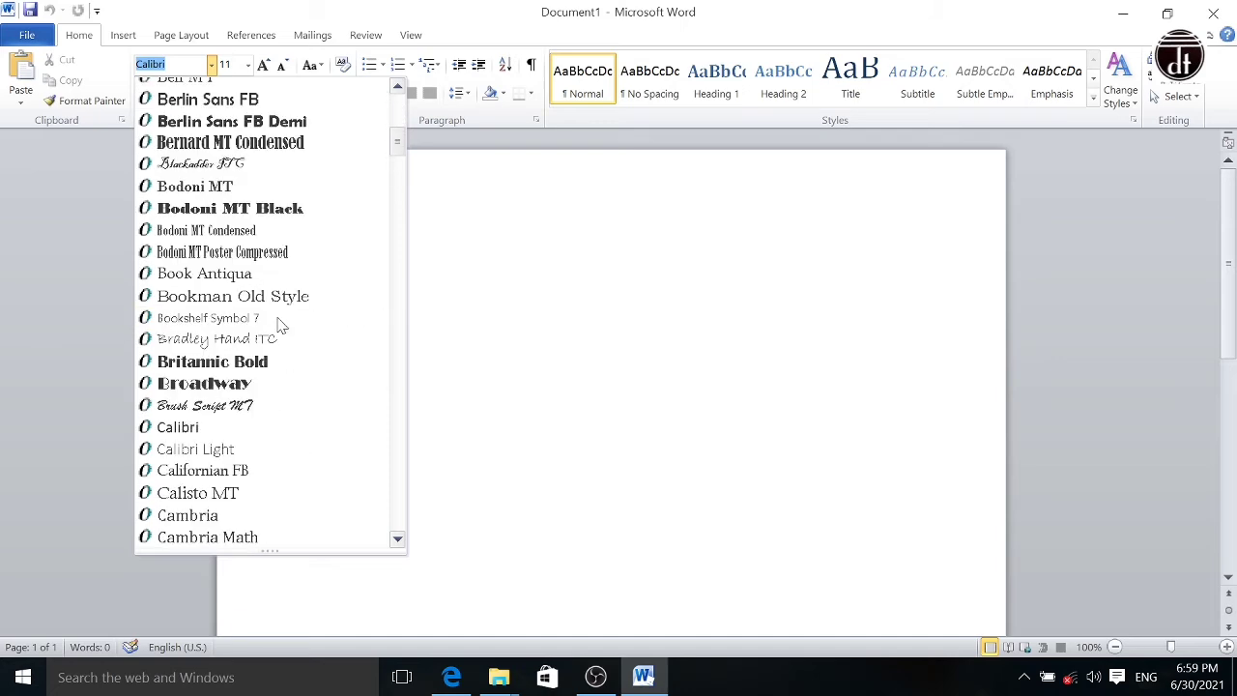
scroll(280, 319, up, 2)
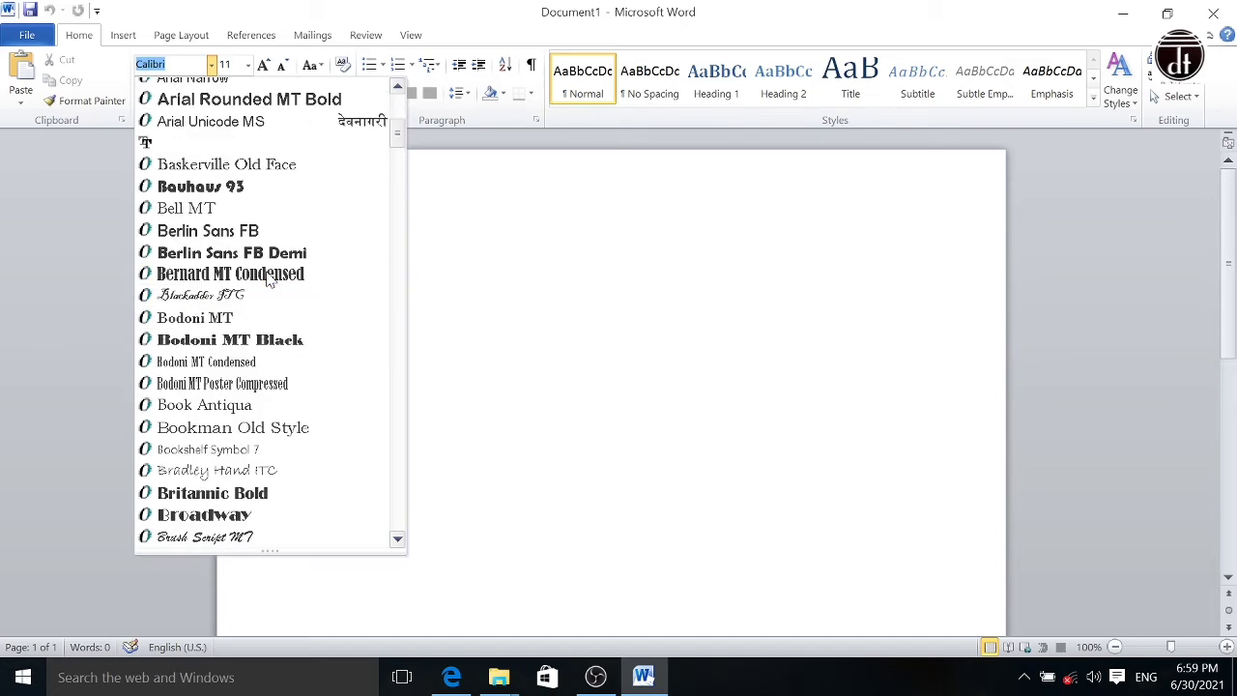
scroll(271, 282, down, 1)
scroll(227, 300, down, 3)
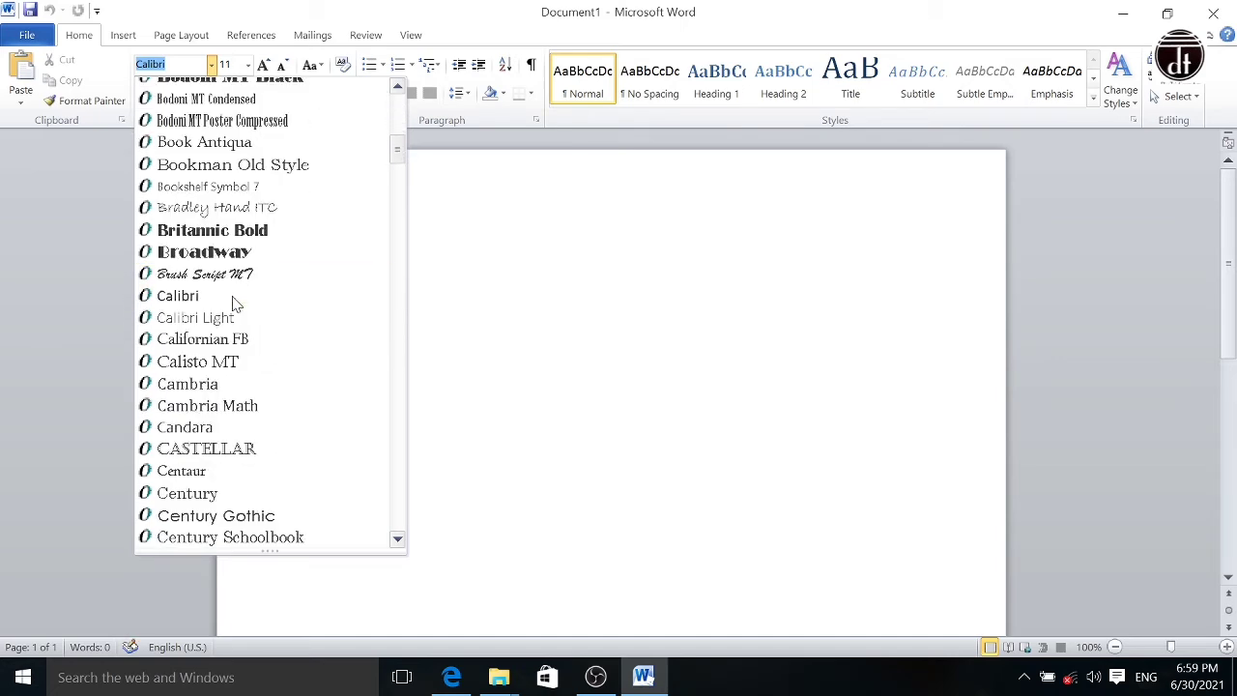
click(232, 275)
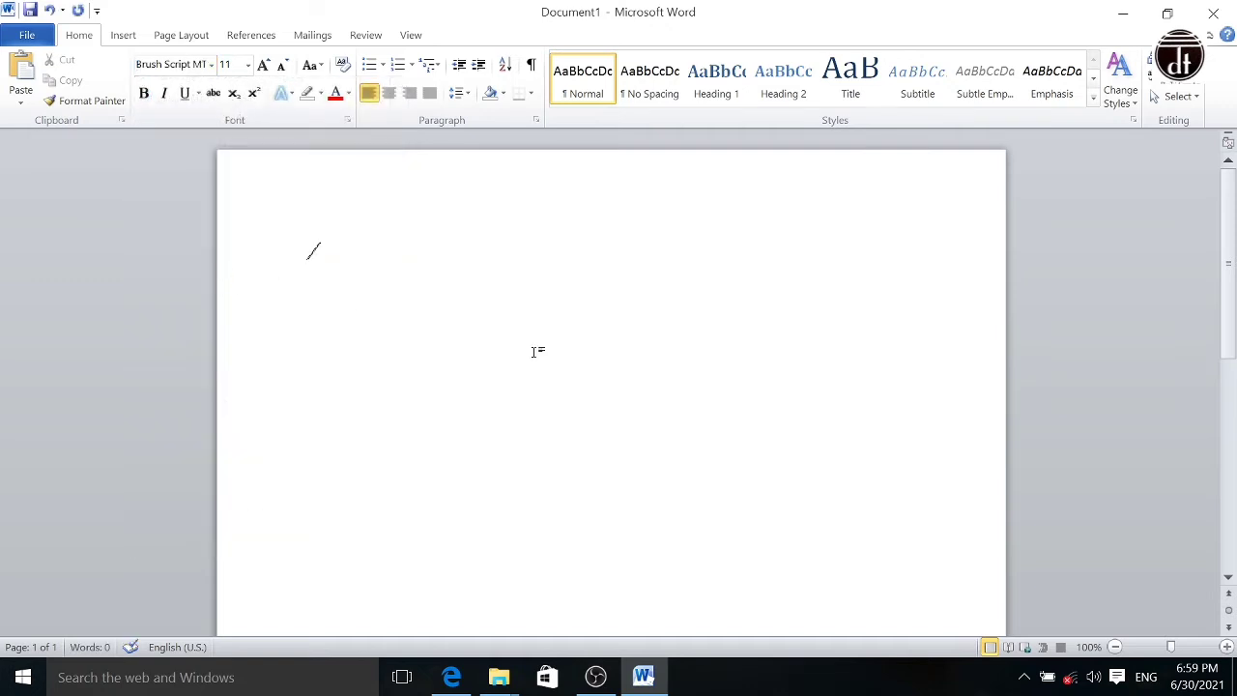
text(ahul is going to sehool)
Step: Grow the font of the Brush Script MT sentence in steps to size 20
drag(450, 252, 309, 282)
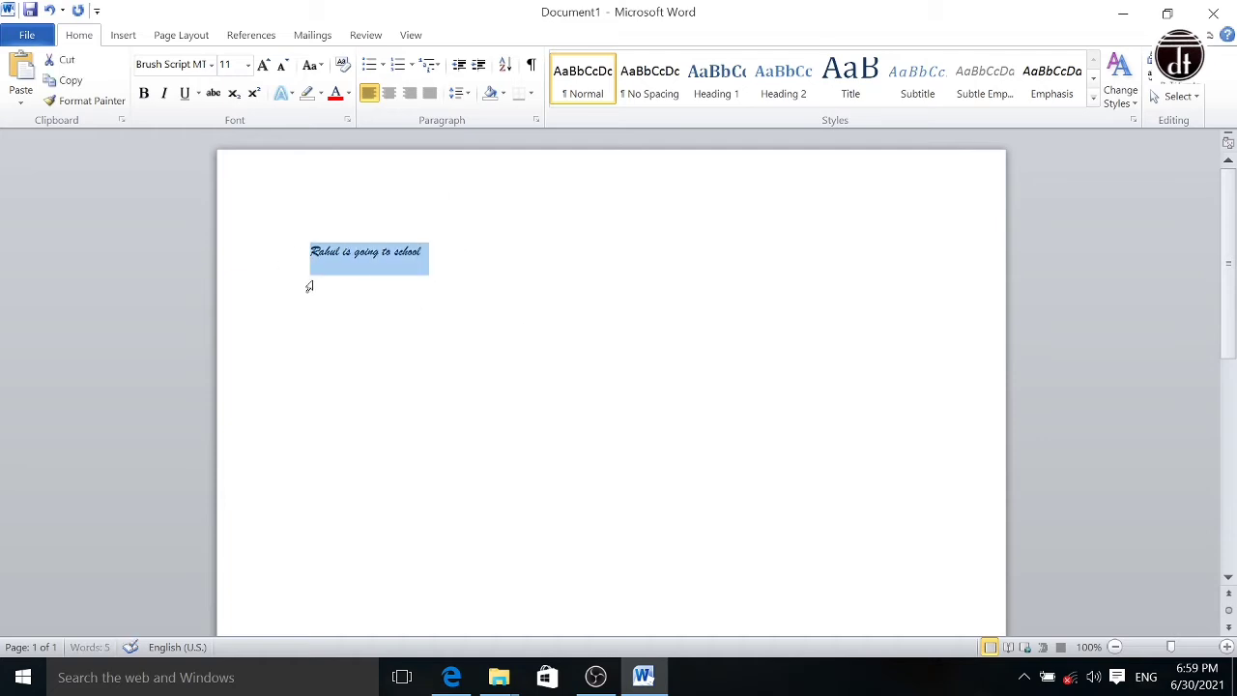
click(262, 65)
click(262, 66)
click(262, 65)
click(262, 66)
click(262, 65)
click(458, 373)
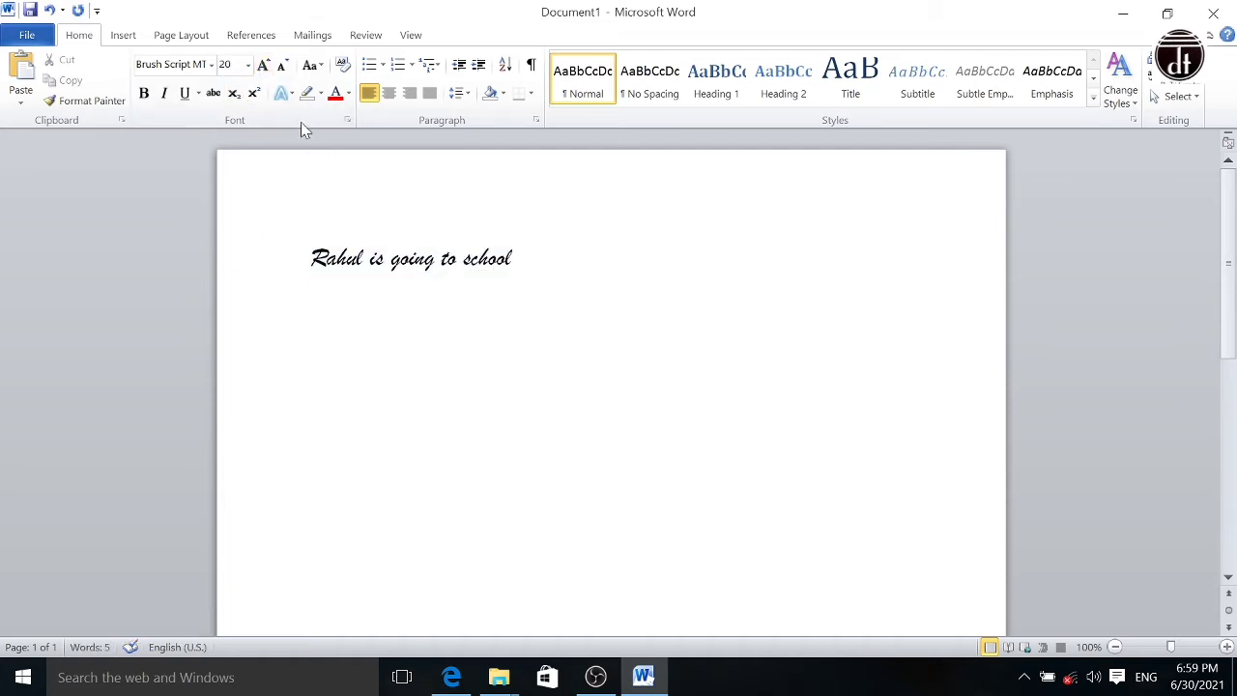
Step: Enlarge the school sentence further, in steps, to font size 28
click(270, 249)
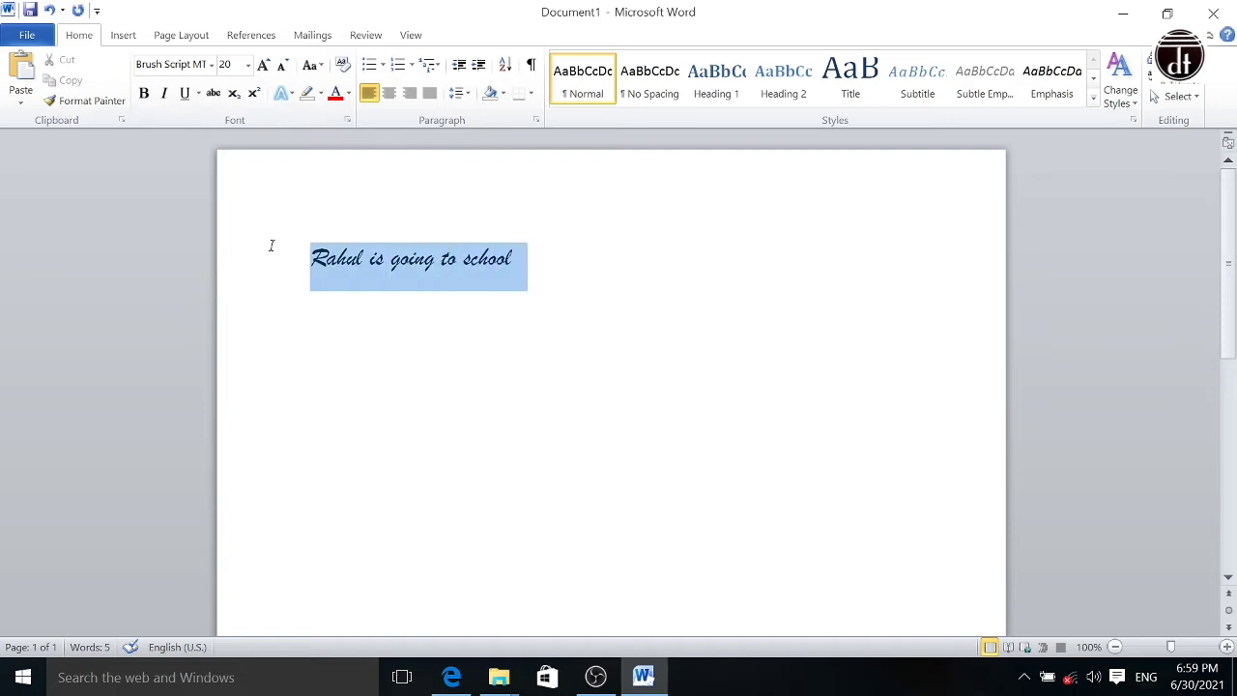
click(262, 65)
click(262, 66)
click(262, 65)
click(262, 65)
click(592, 263)
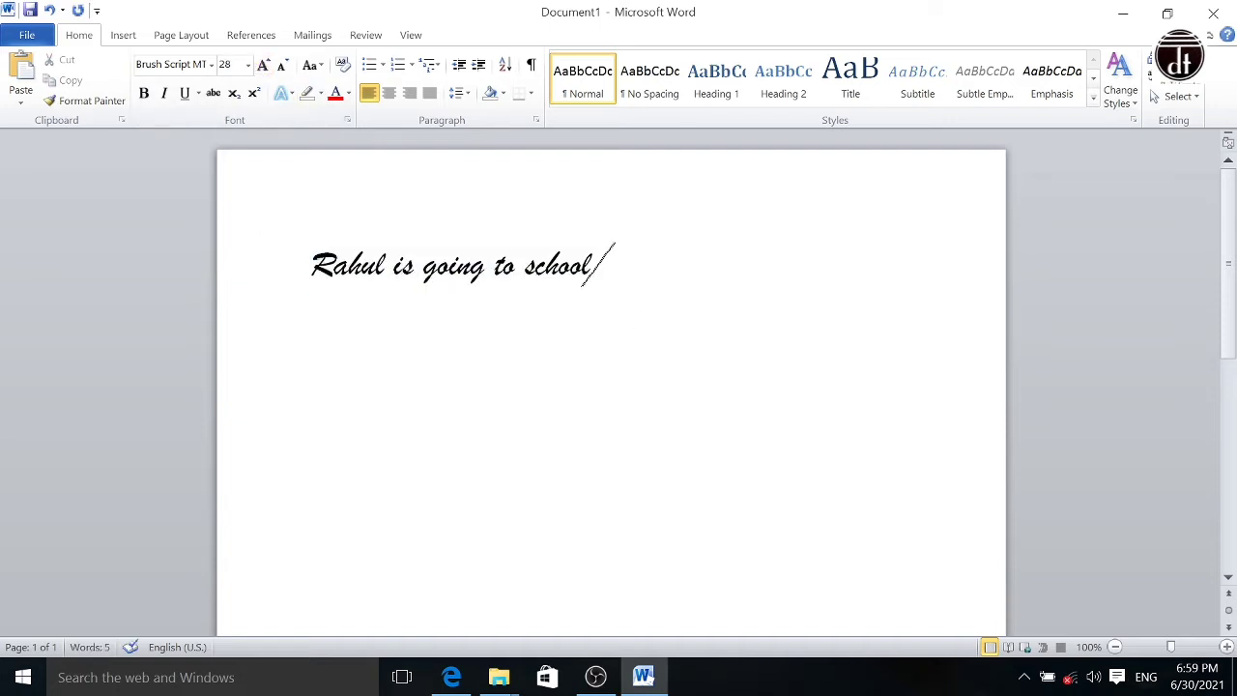
drag(593, 263, 287, 251)
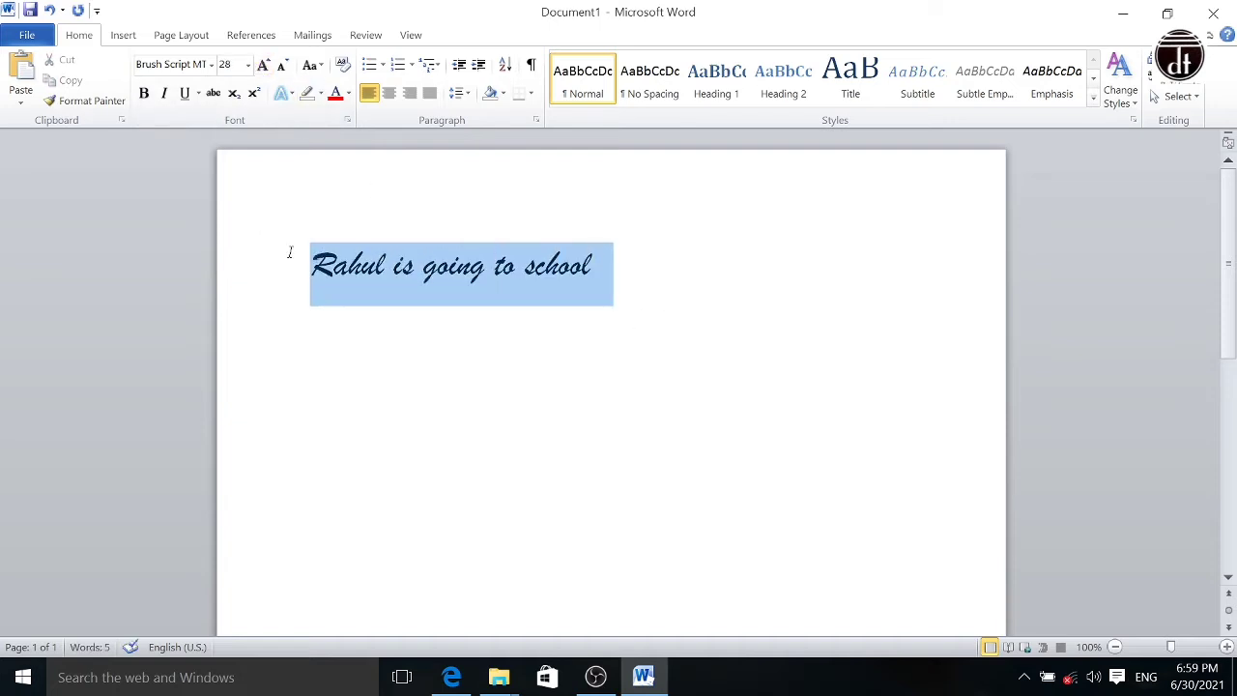
click(211, 63)
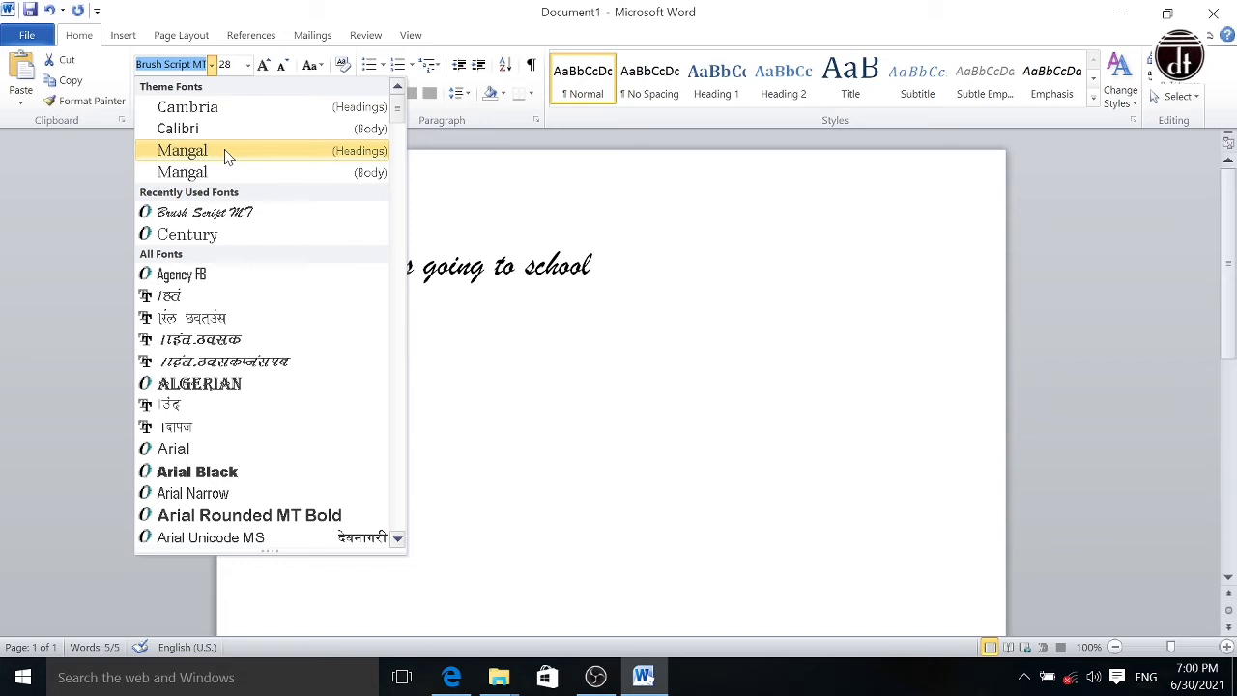
click(353, 403)
click(354, 403)
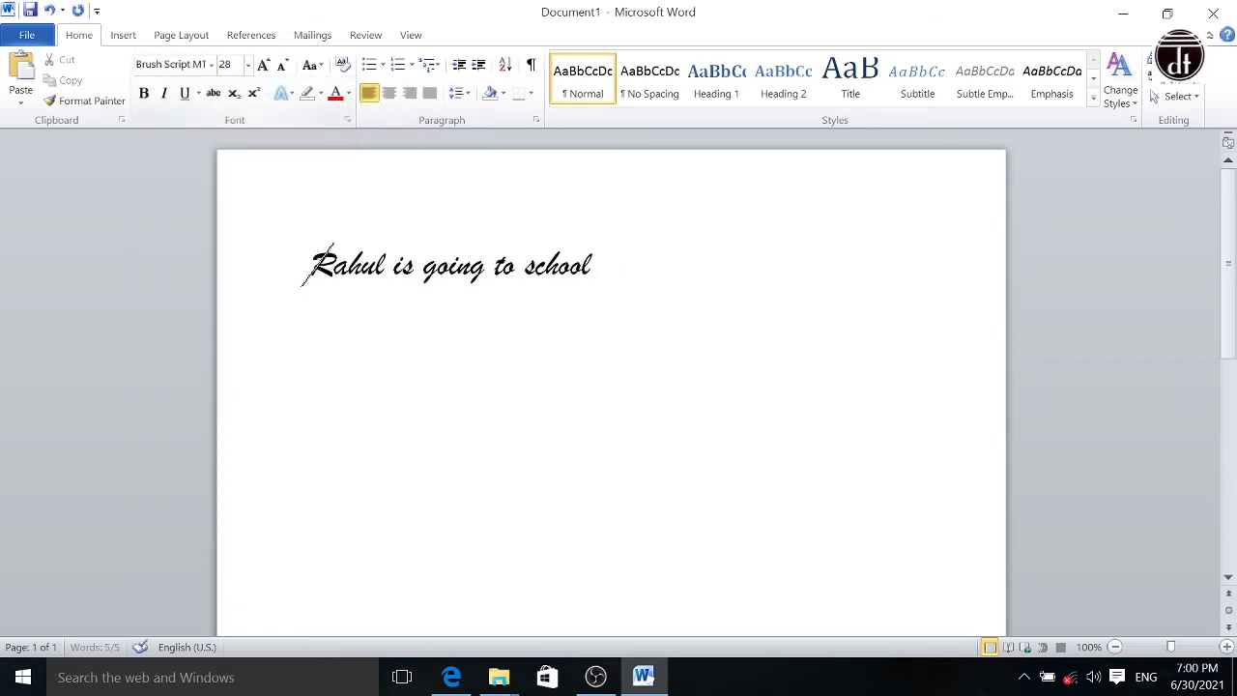
Step: Select the whole school sentence, enlarge it in steps to font size 72, and shrink it back to 36
drag(607, 259, 311, 270)
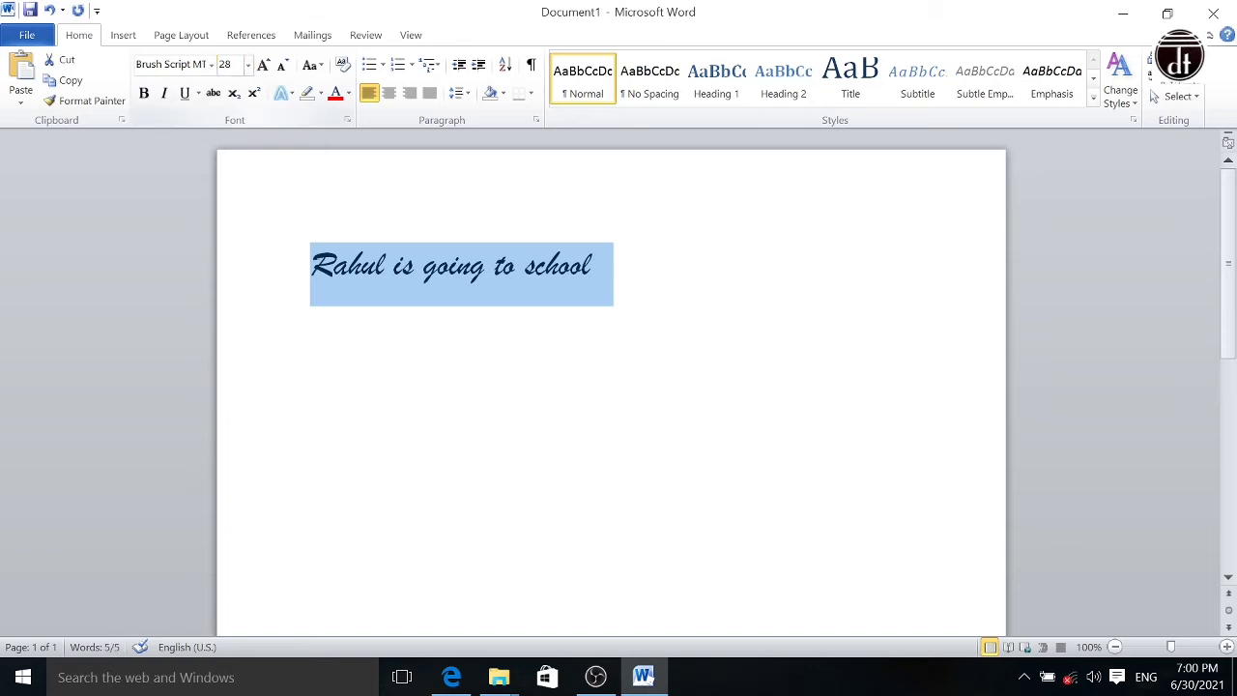
click(248, 65)
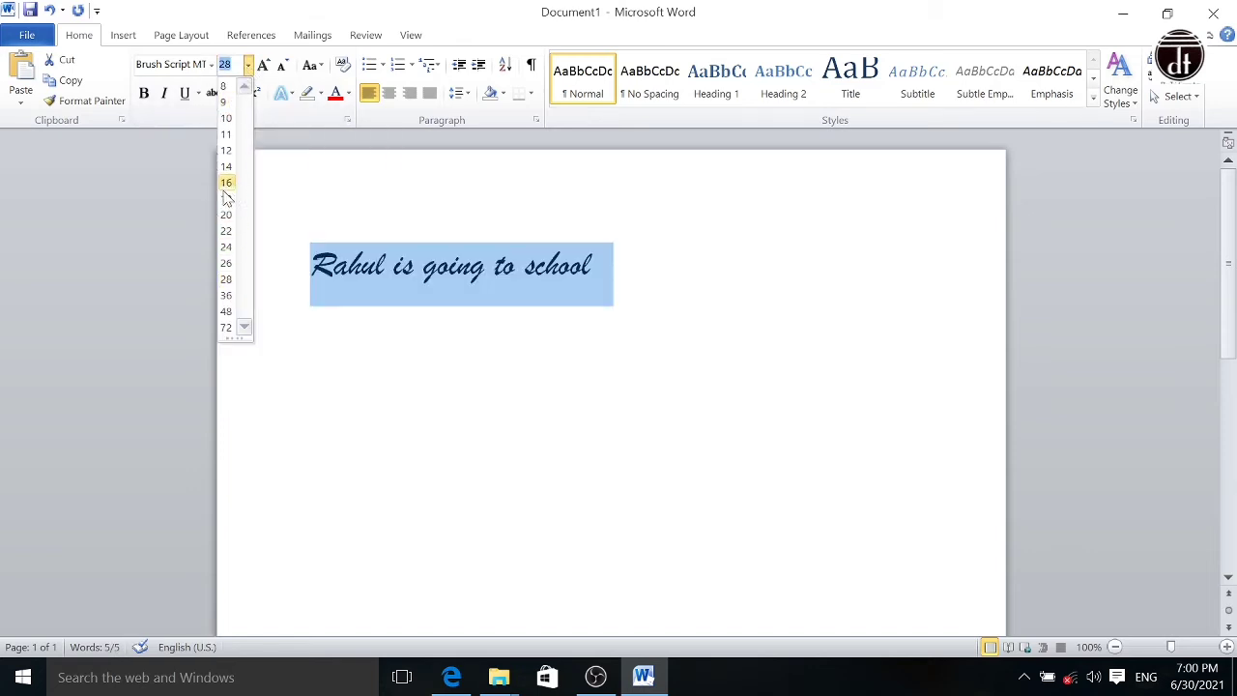
click(225, 282)
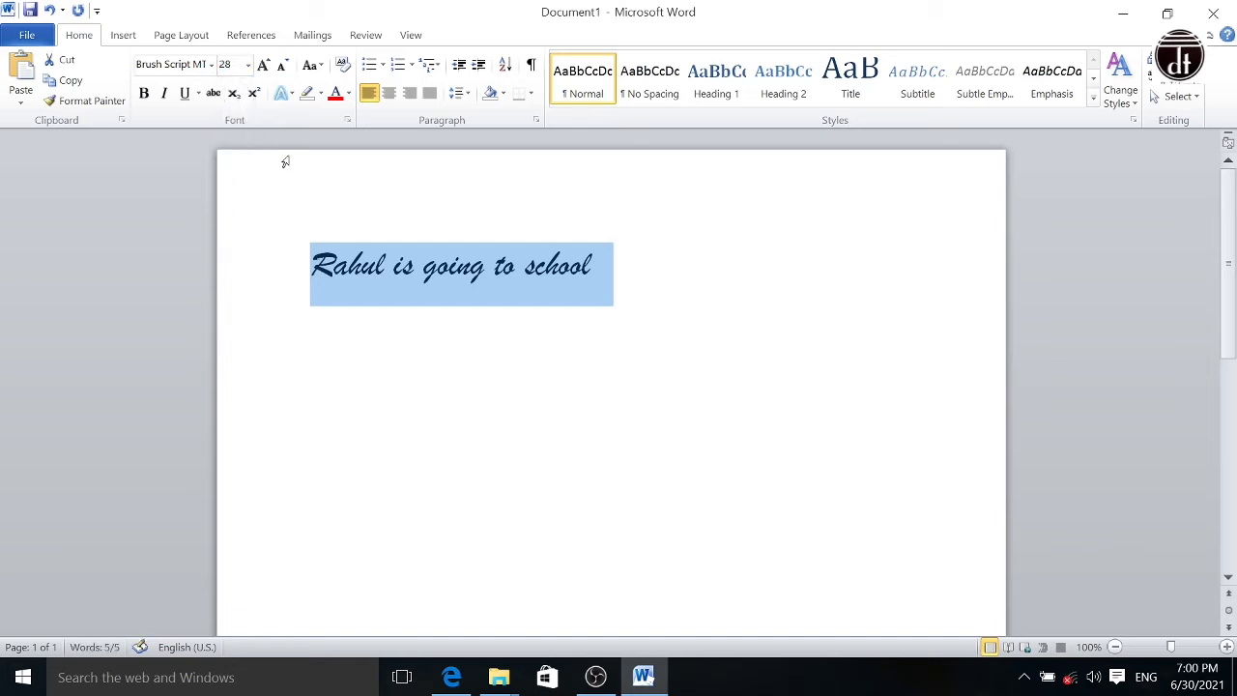
click(265, 68)
click(265, 68)
click(265, 67)
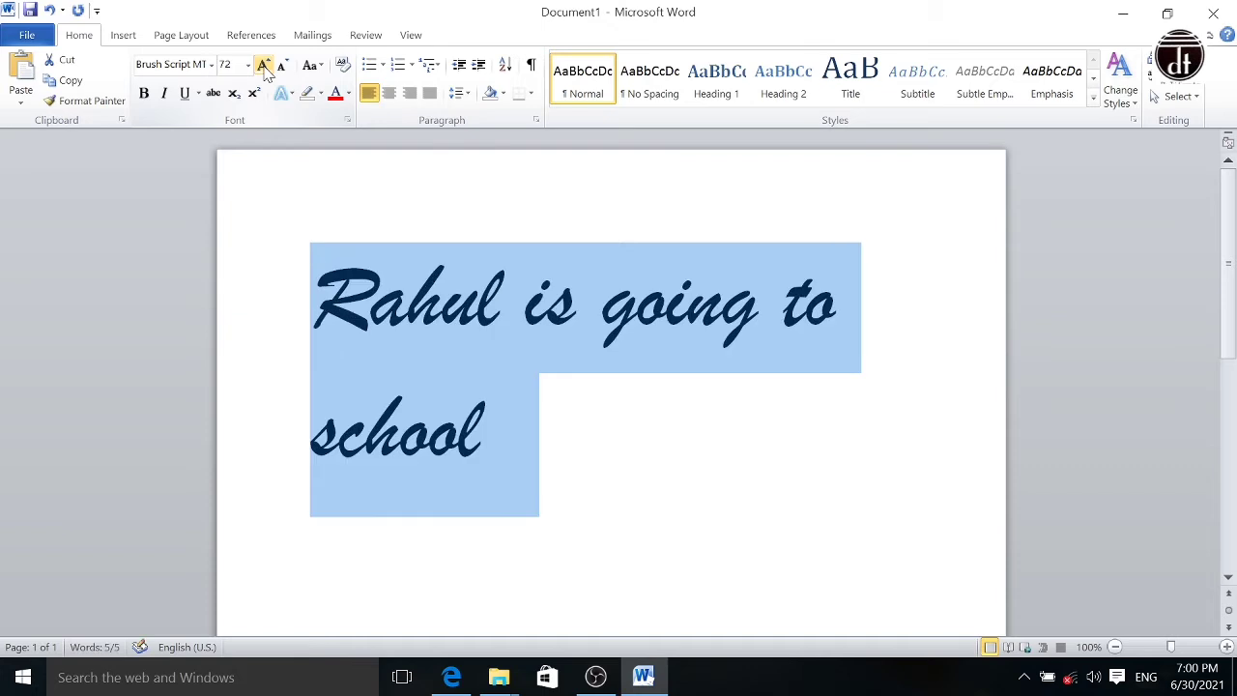
click(284, 68)
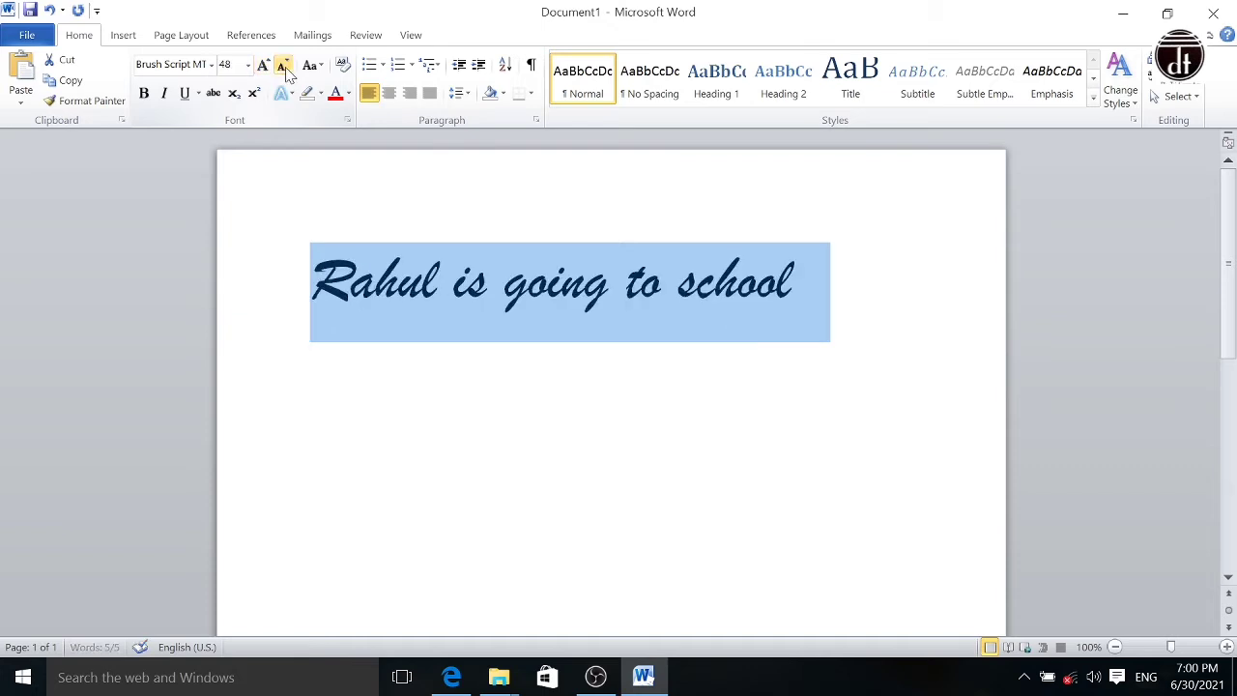
click(284, 68)
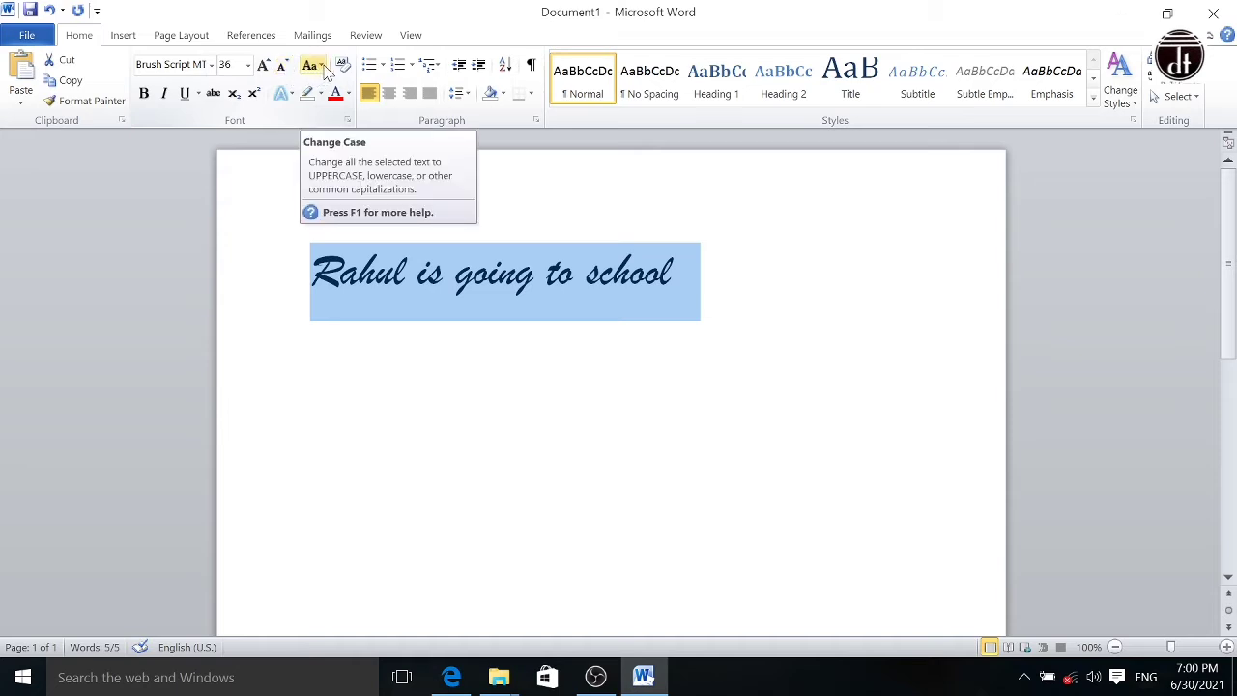
Step: Apply Sentence case to the selected school sentence, followed by lowercase
click(322, 66)
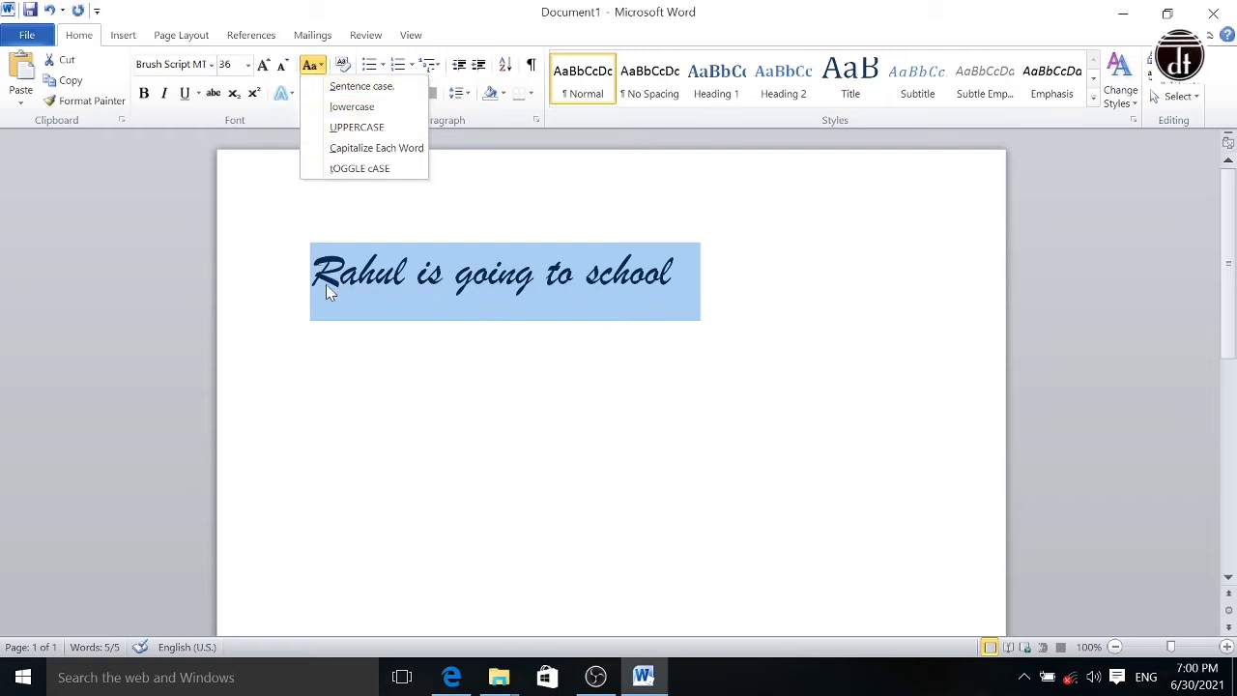
click(366, 91)
click(311, 65)
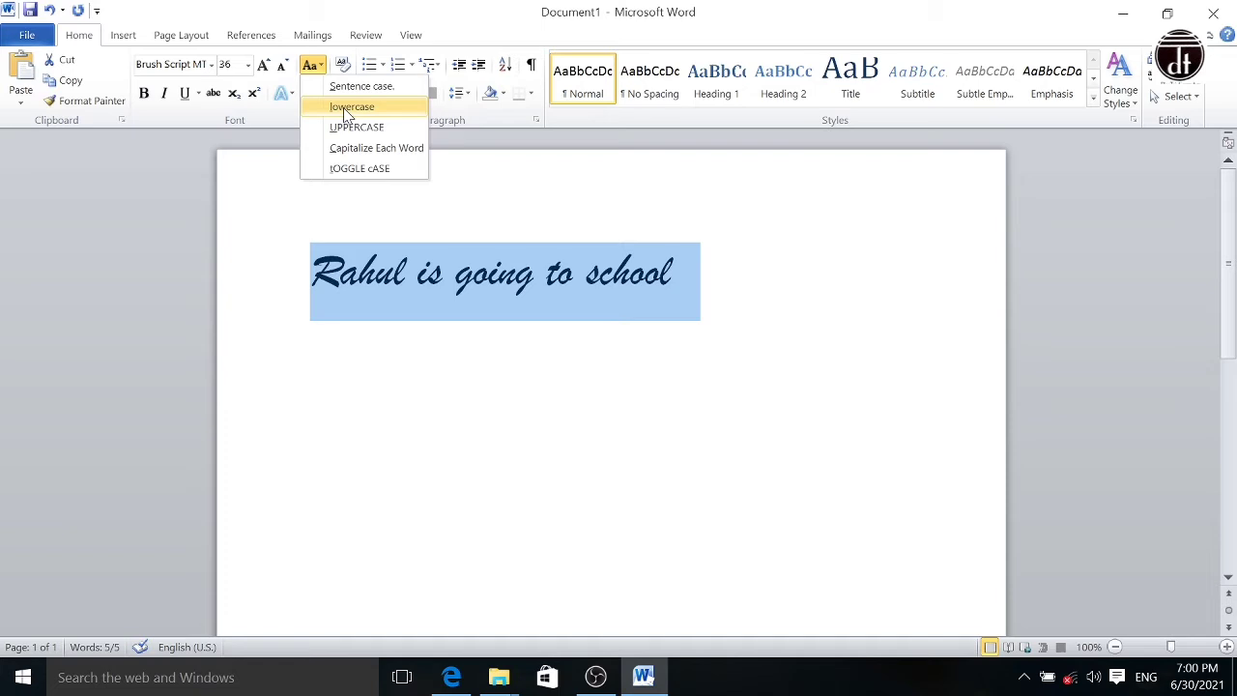
click(344, 107)
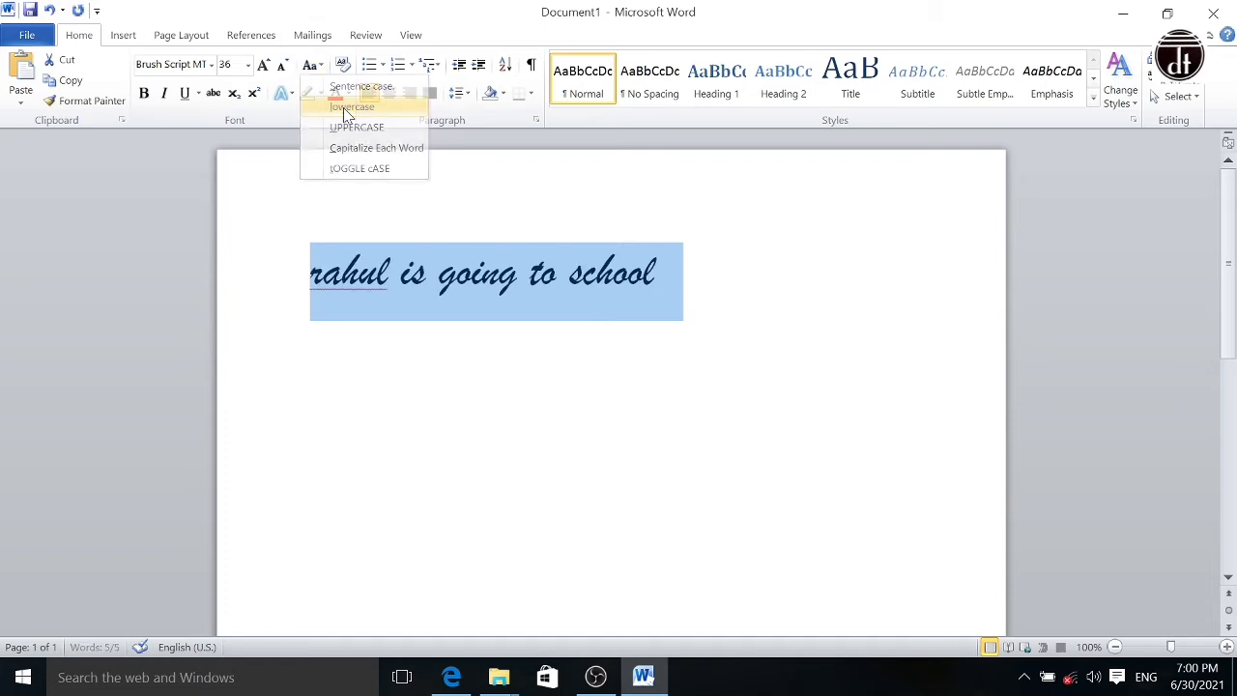
Step: Change the selected sentence to UPPERCASE and after that to Capitalize Each Word
click(320, 67)
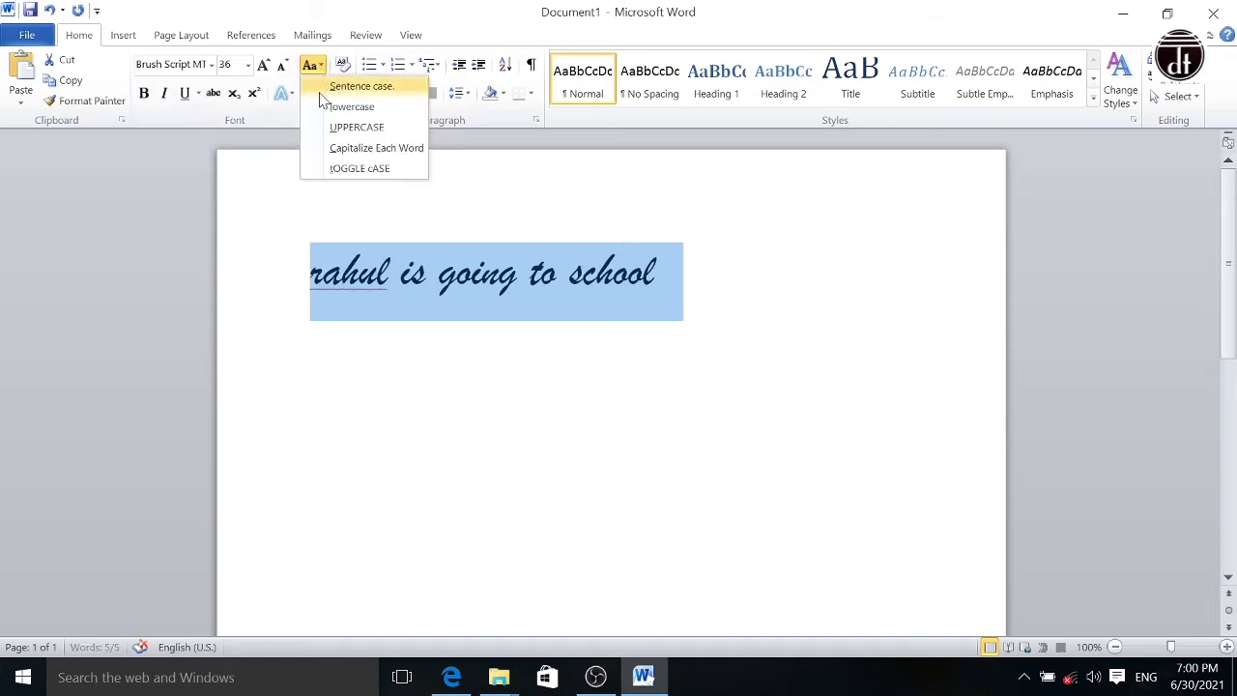
click(391, 128)
click(312, 65)
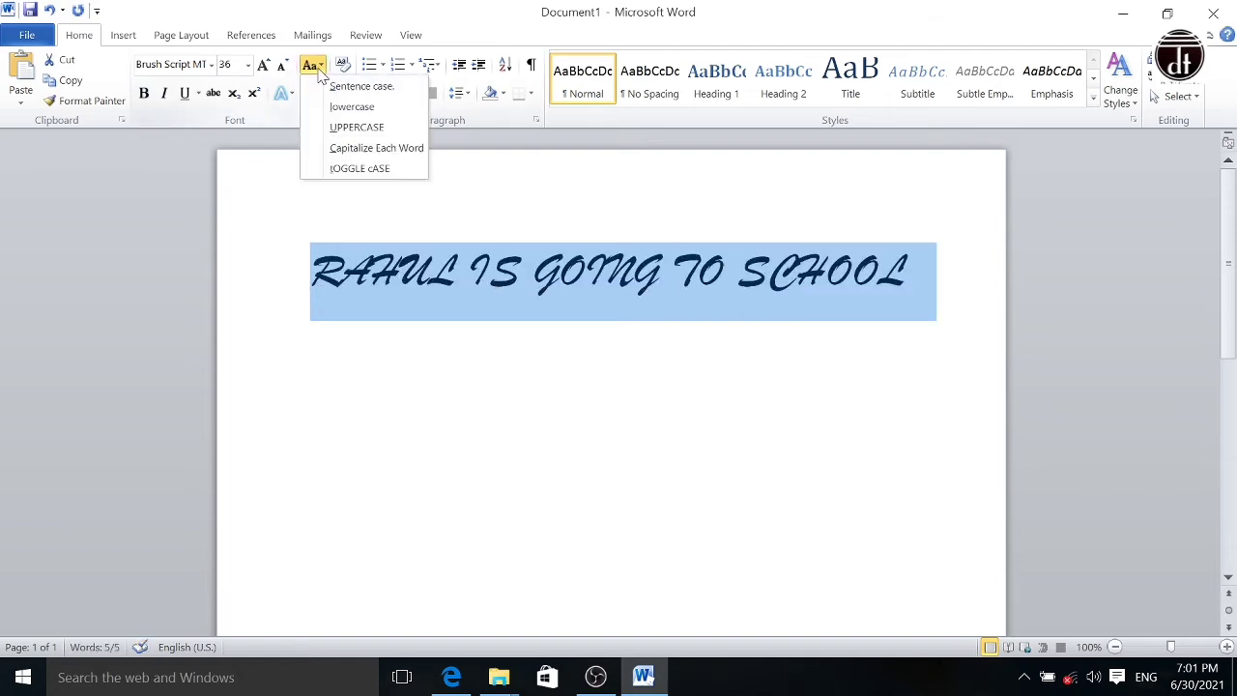
click(376, 150)
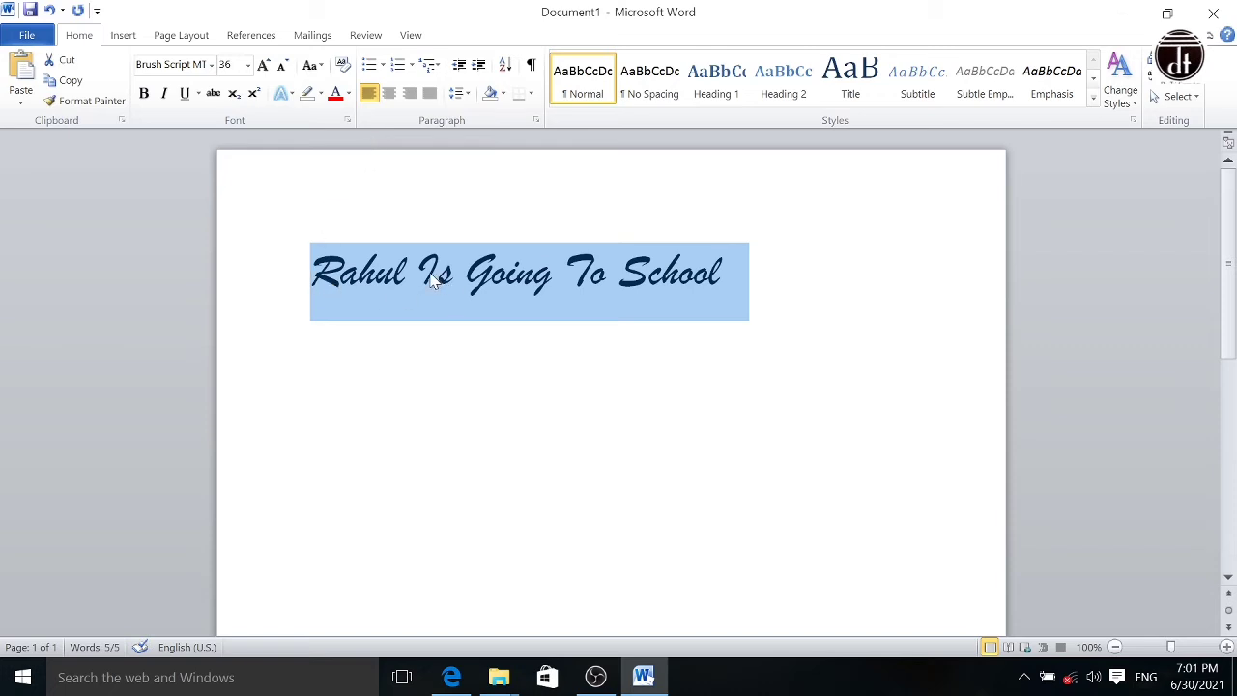
Step: Apply tOGGLE cASE to the sentence and set its font to Calibri (Body)
click(316, 66)
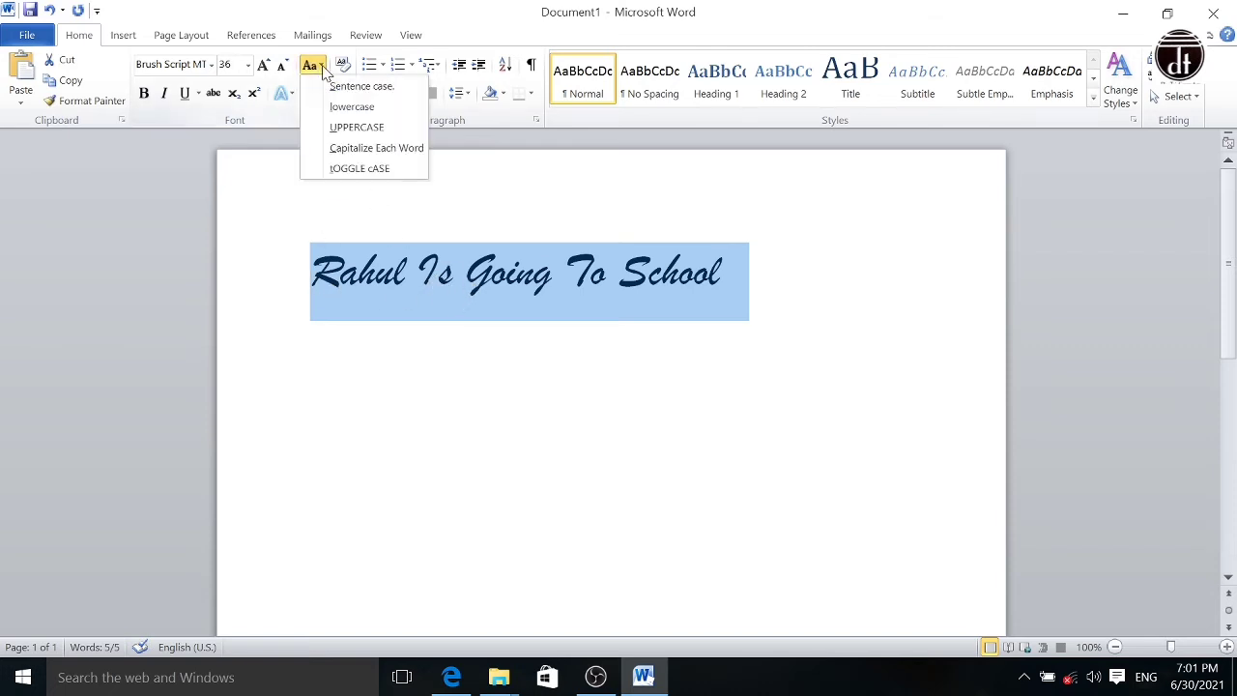
click(359, 169)
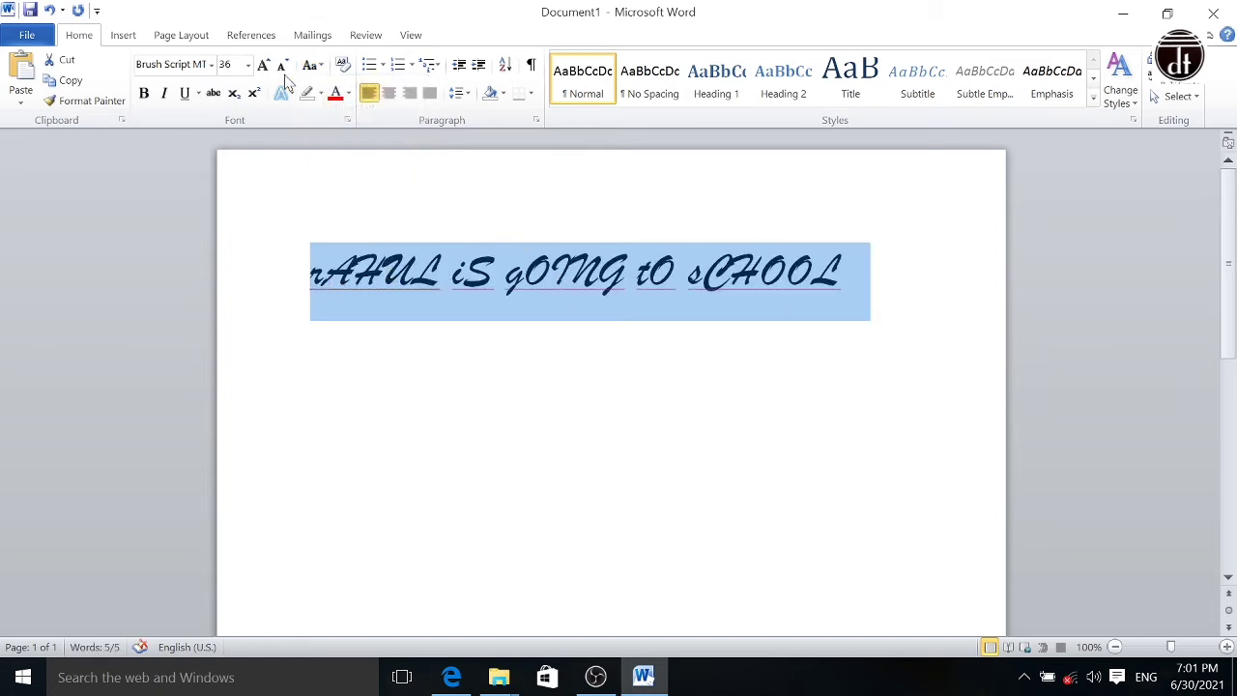
click(211, 65)
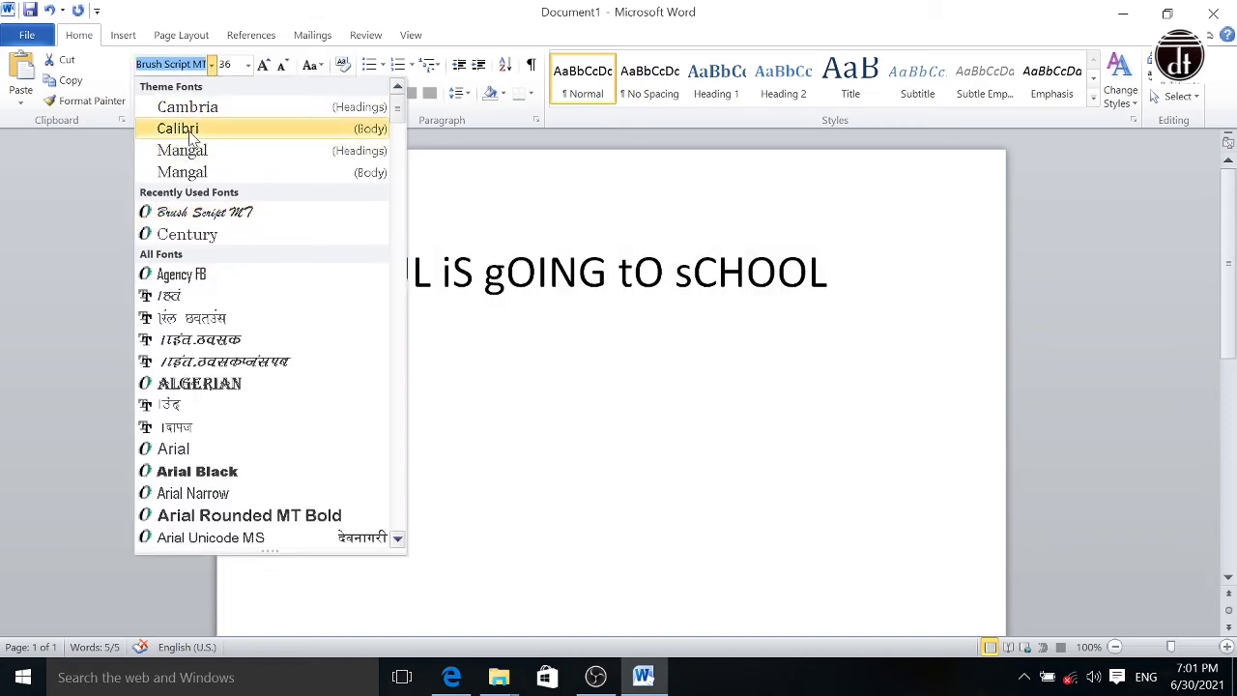
click(191, 133)
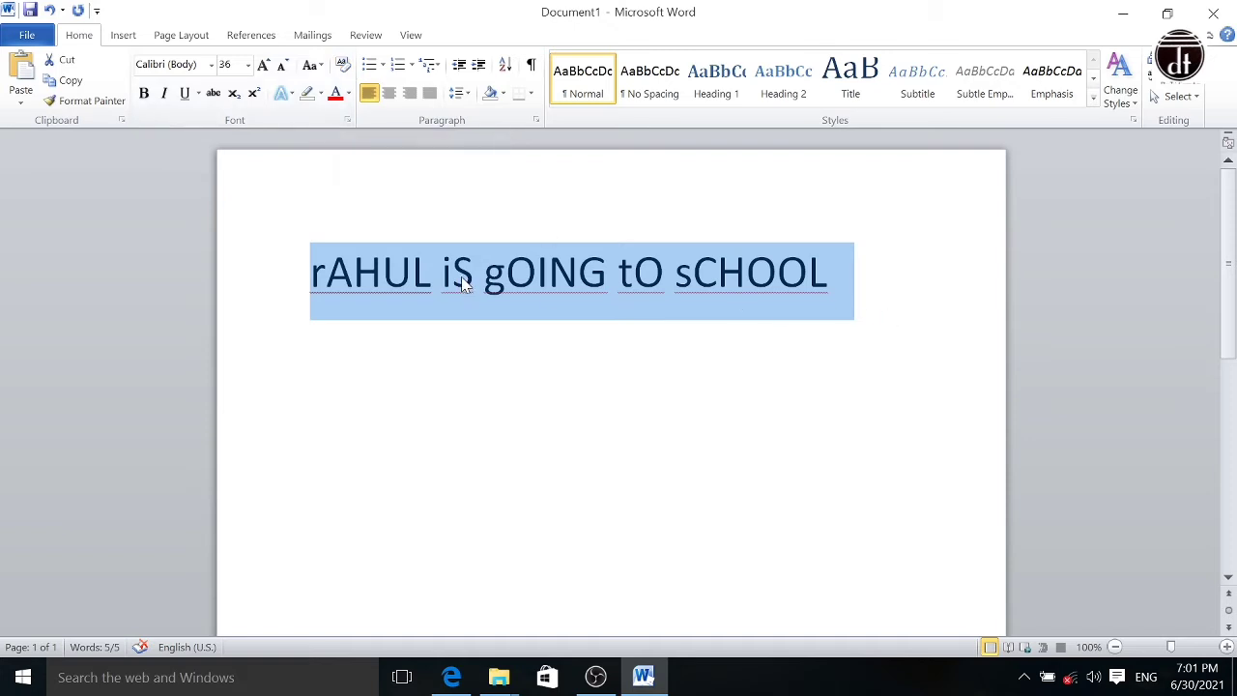
Step: Clear all formatting from the selected sentence and change it to Sentence case
click(343, 65)
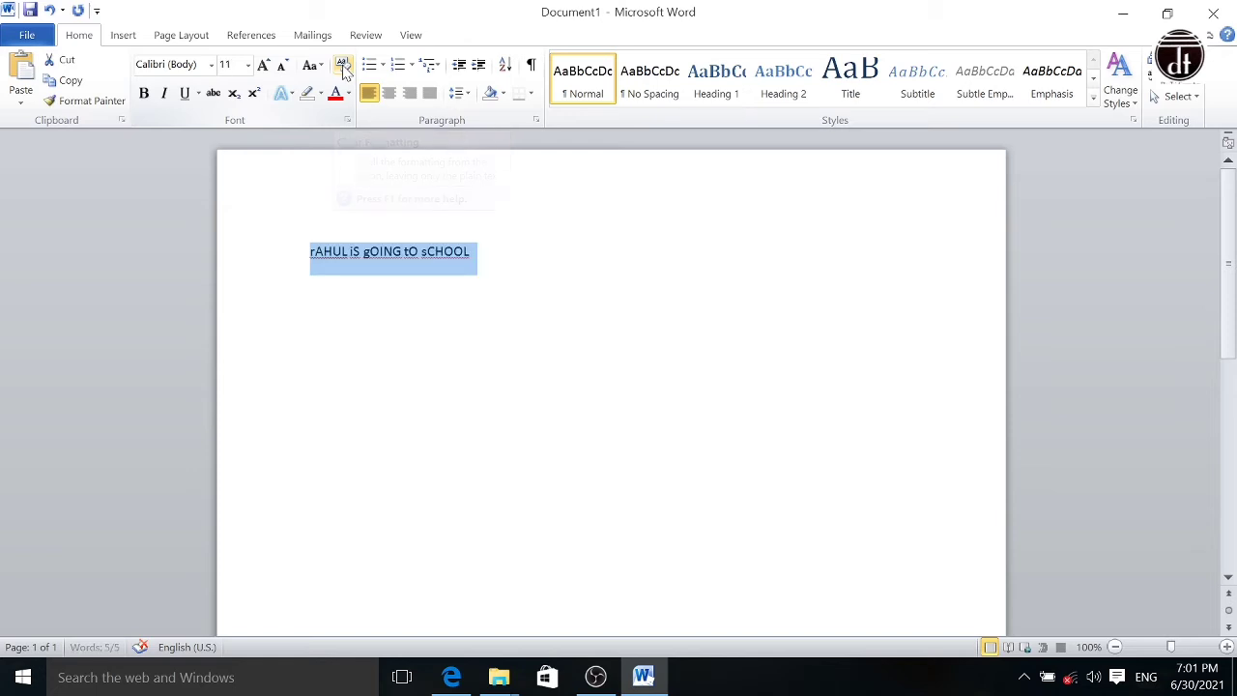
click(309, 65)
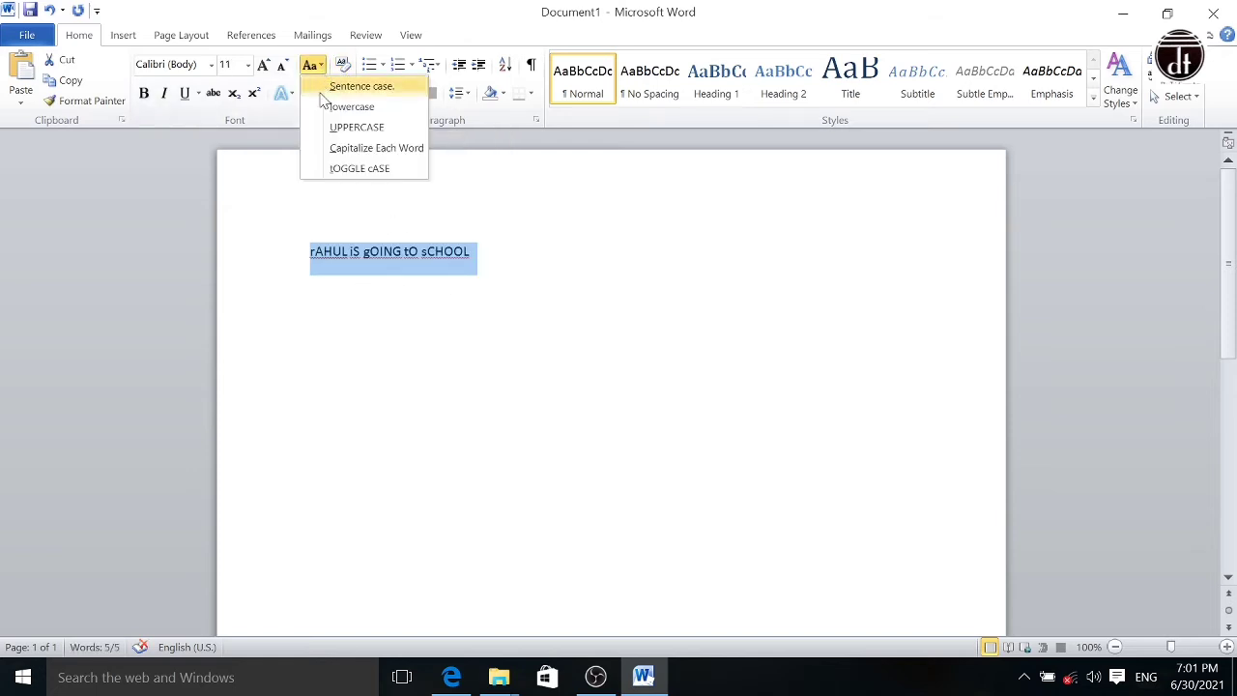
click(328, 85)
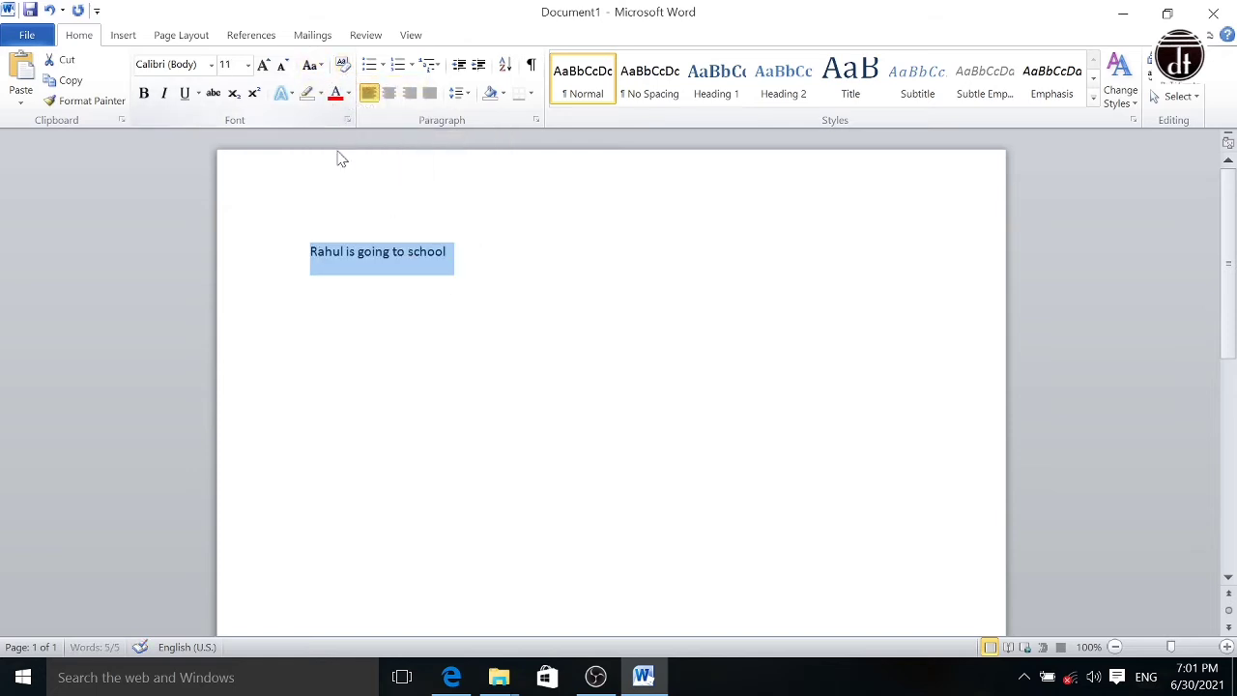
Step: Restore the sentence's toggled capitalization and its font size of 36
key(alt+h)
key(7)
key(t)
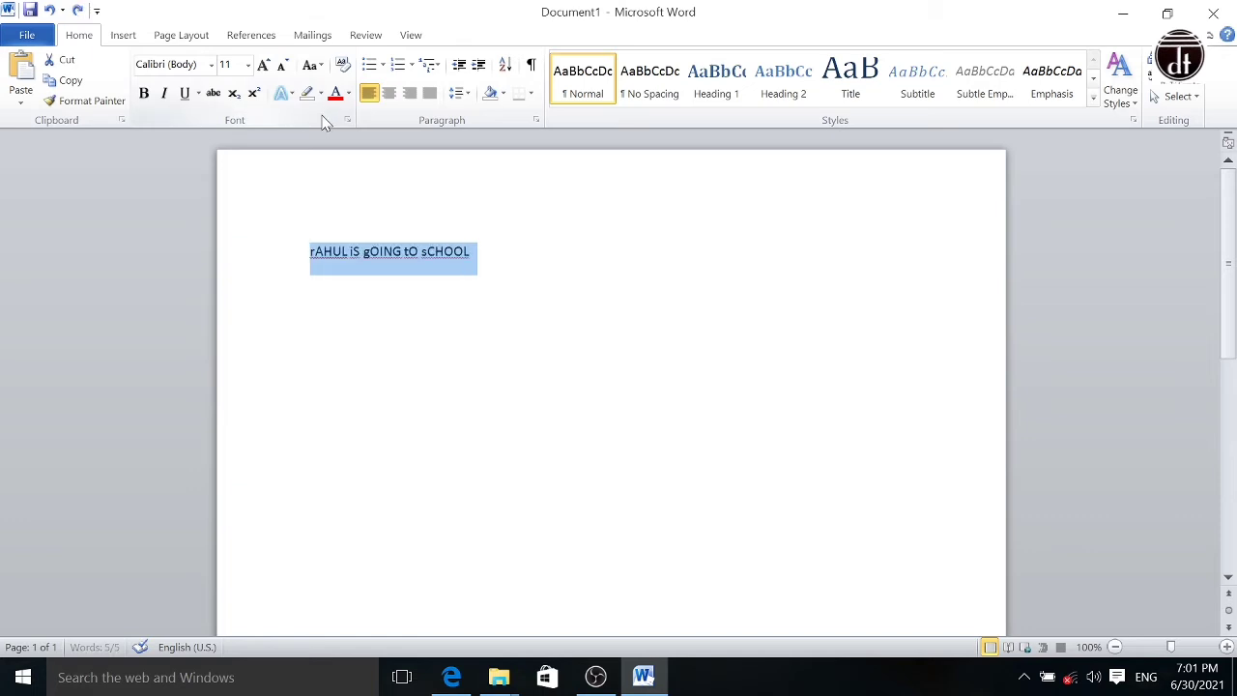
key(alt+h)
text(fs36)
key(Return)
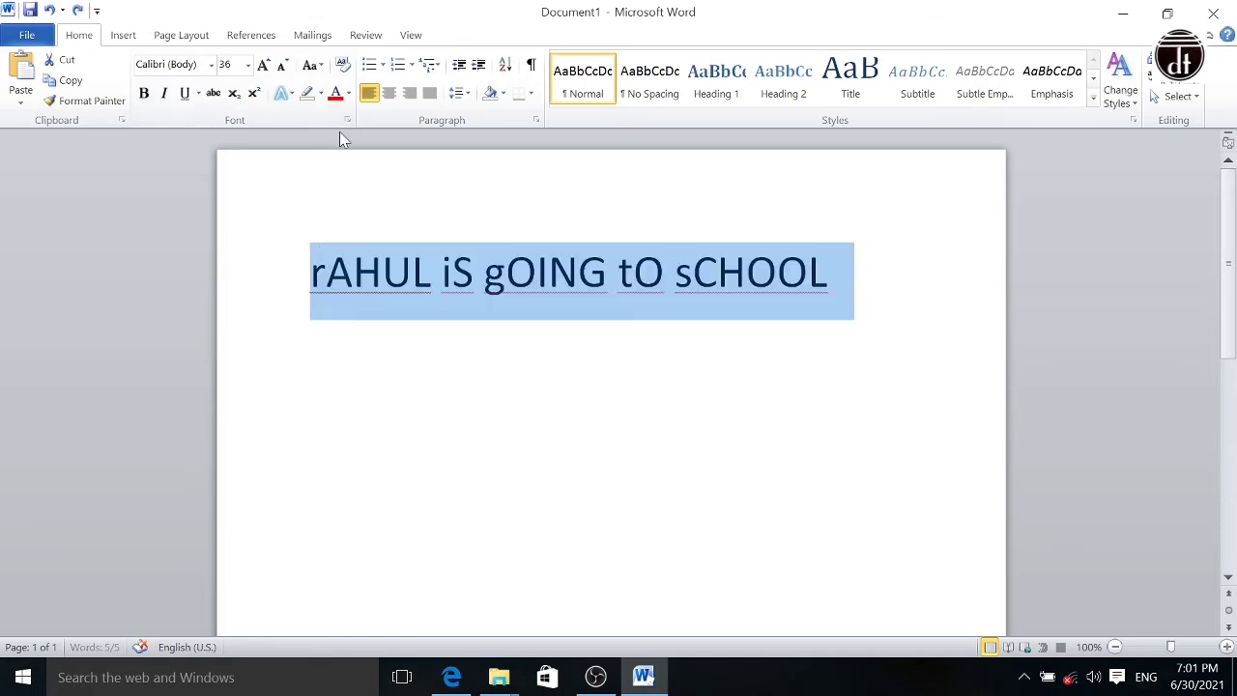
Step: Change the size 36 school sentence to Sentence case
click(315, 65)
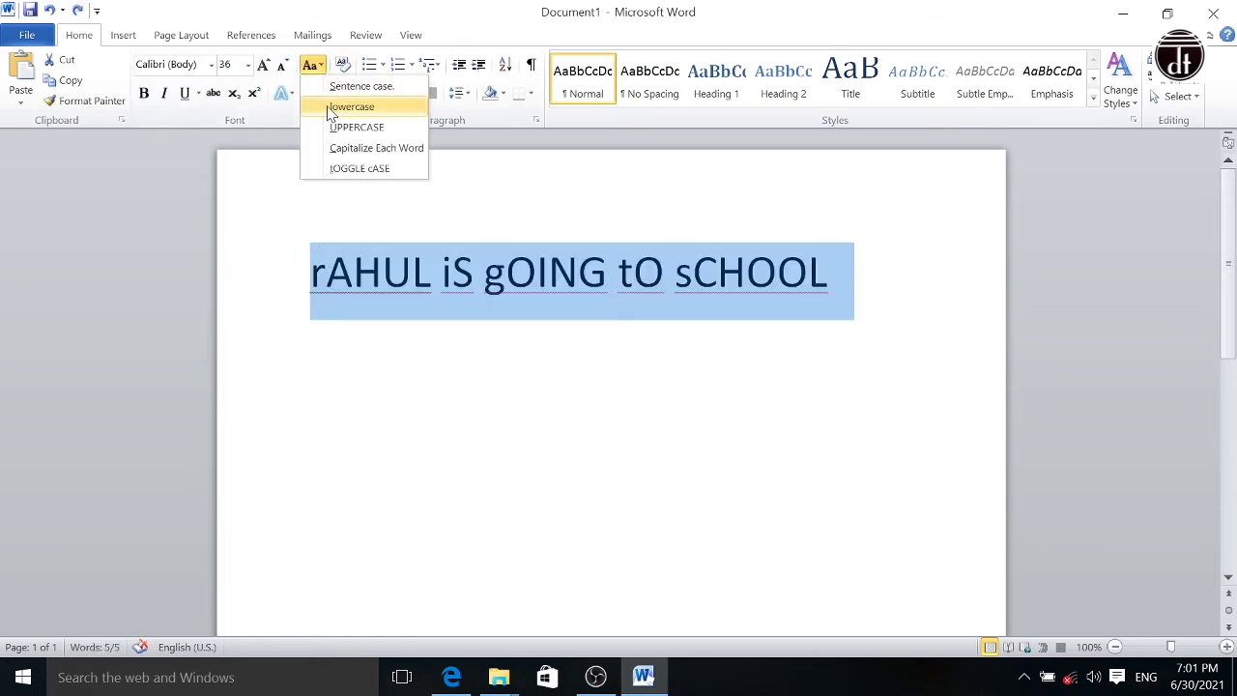
click(325, 84)
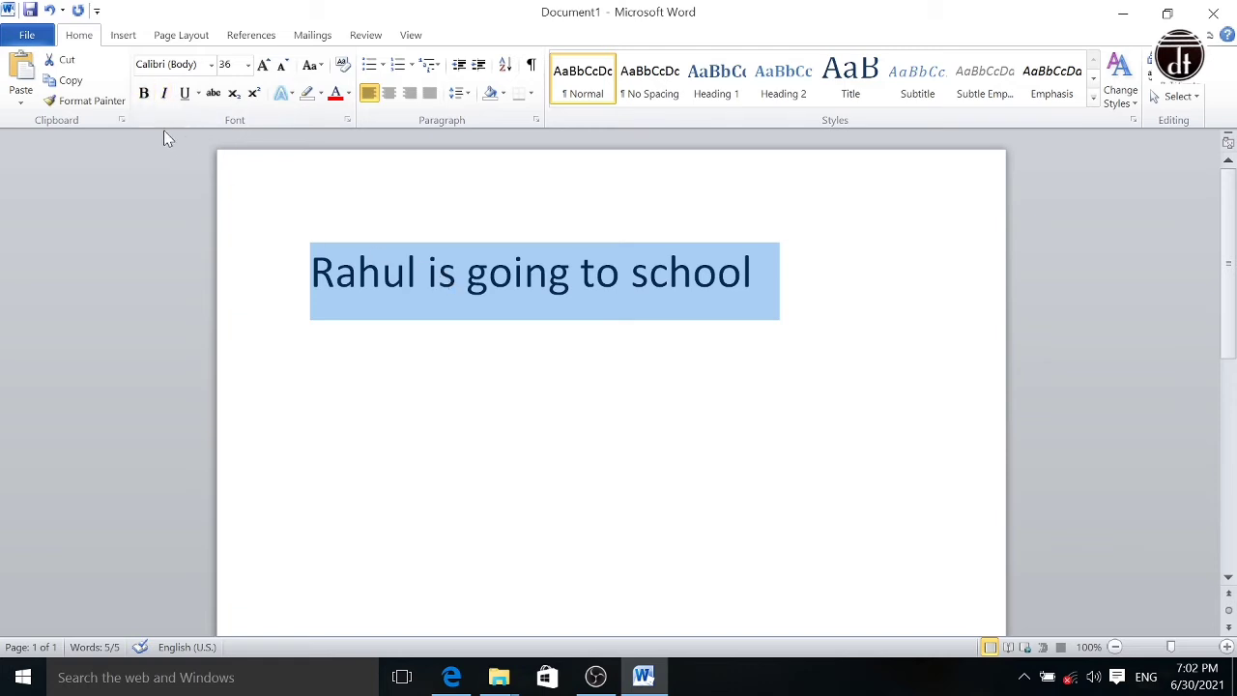
Step: Switch bold on and off twice for the selected school sentence, leaving it without bold
click(144, 100)
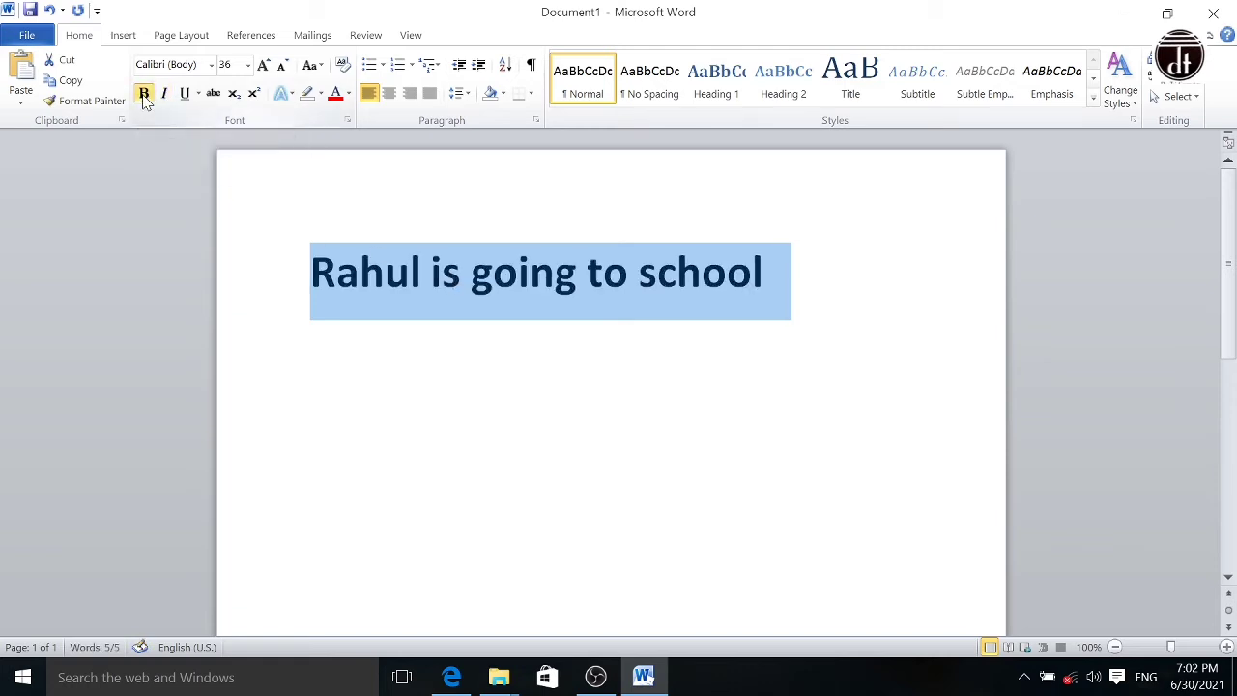
click(144, 97)
click(144, 97)
click(144, 97)
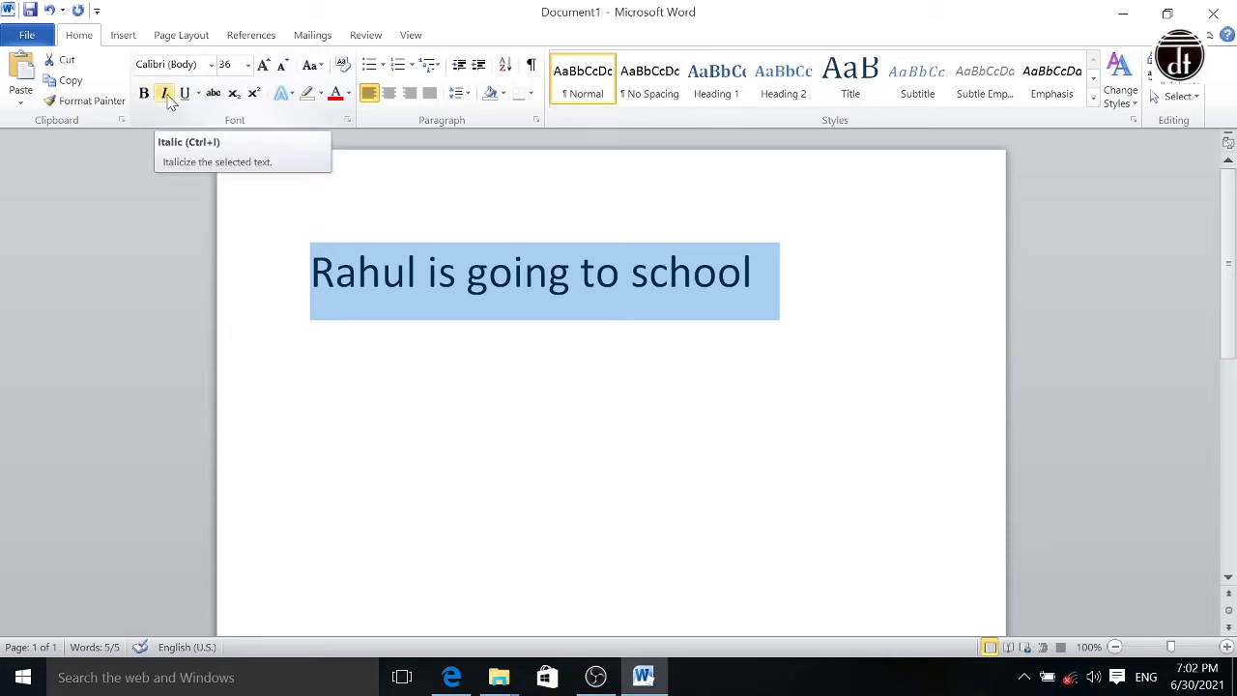
Step: Switch italic on and off twice for the selected school sentence, leaving it upright
click(166, 97)
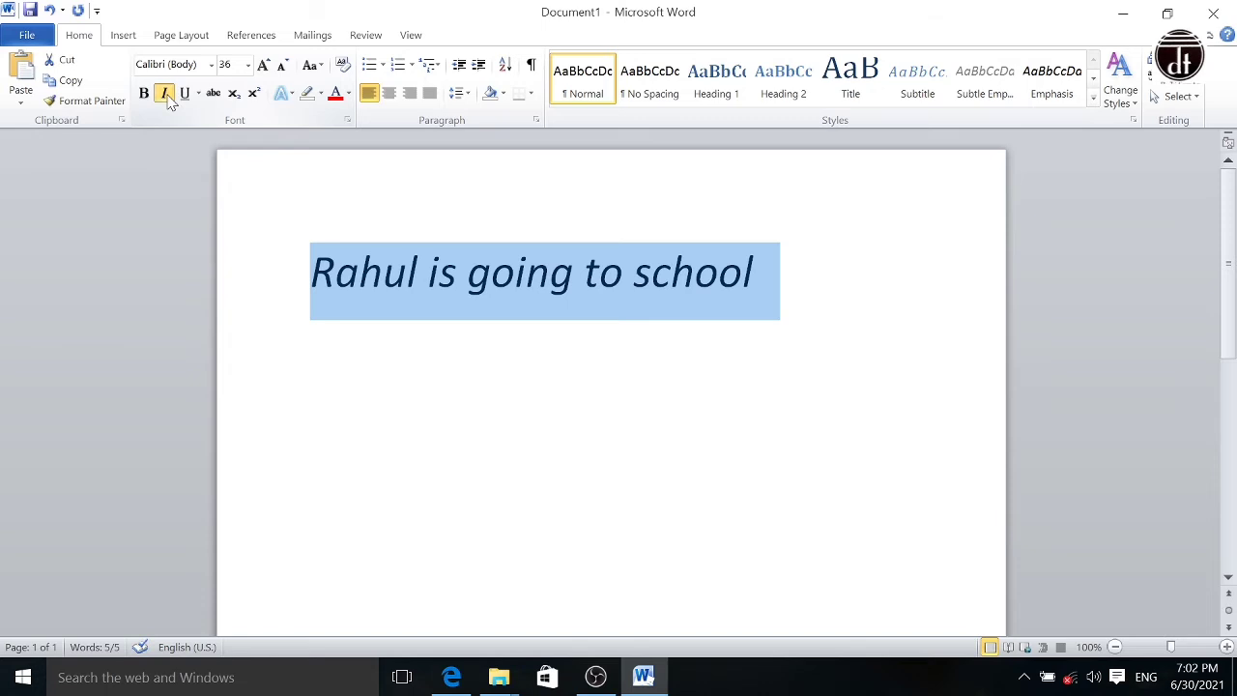
click(167, 97)
click(167, 96)
click(166, 96)
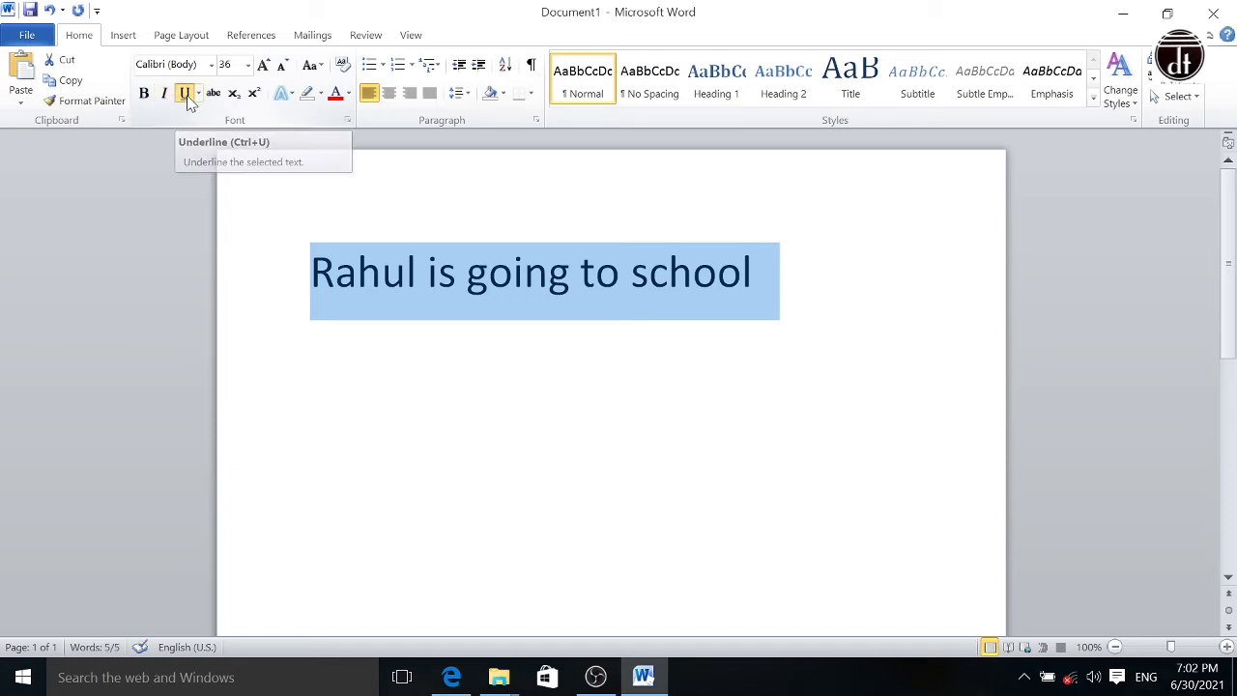
Step: Apply underline and bold together to the selected sentence, and remove both again
click(187, 96)
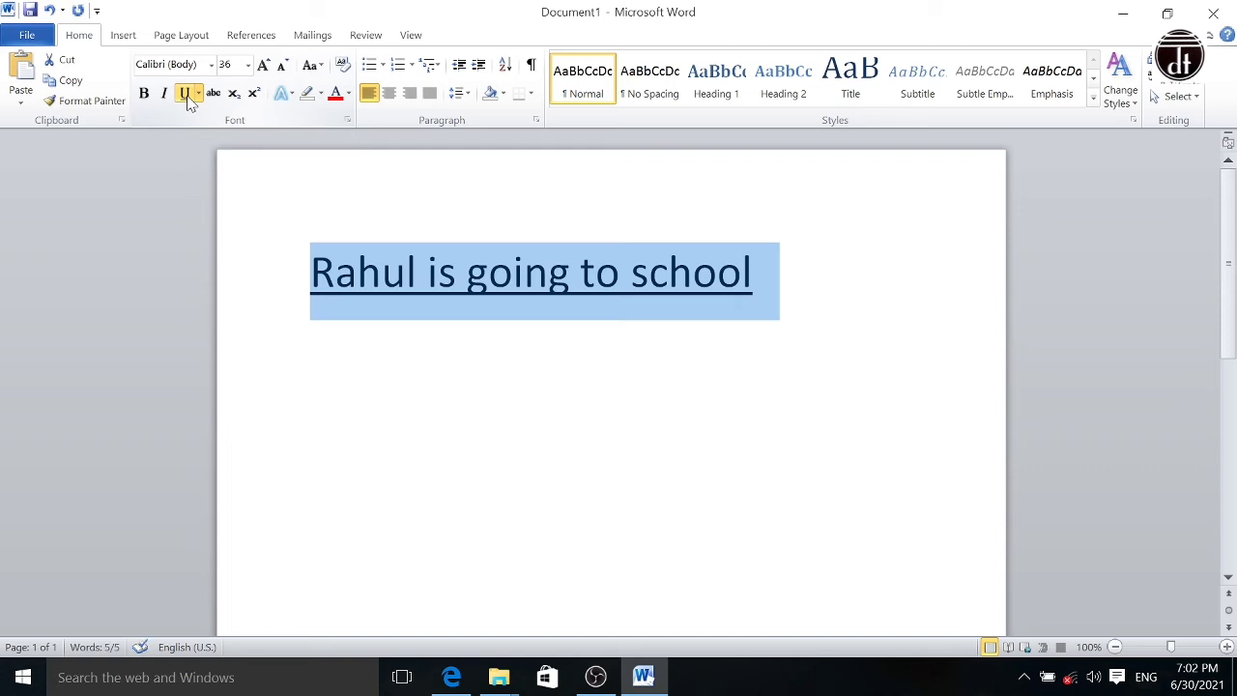
click(144, 95)
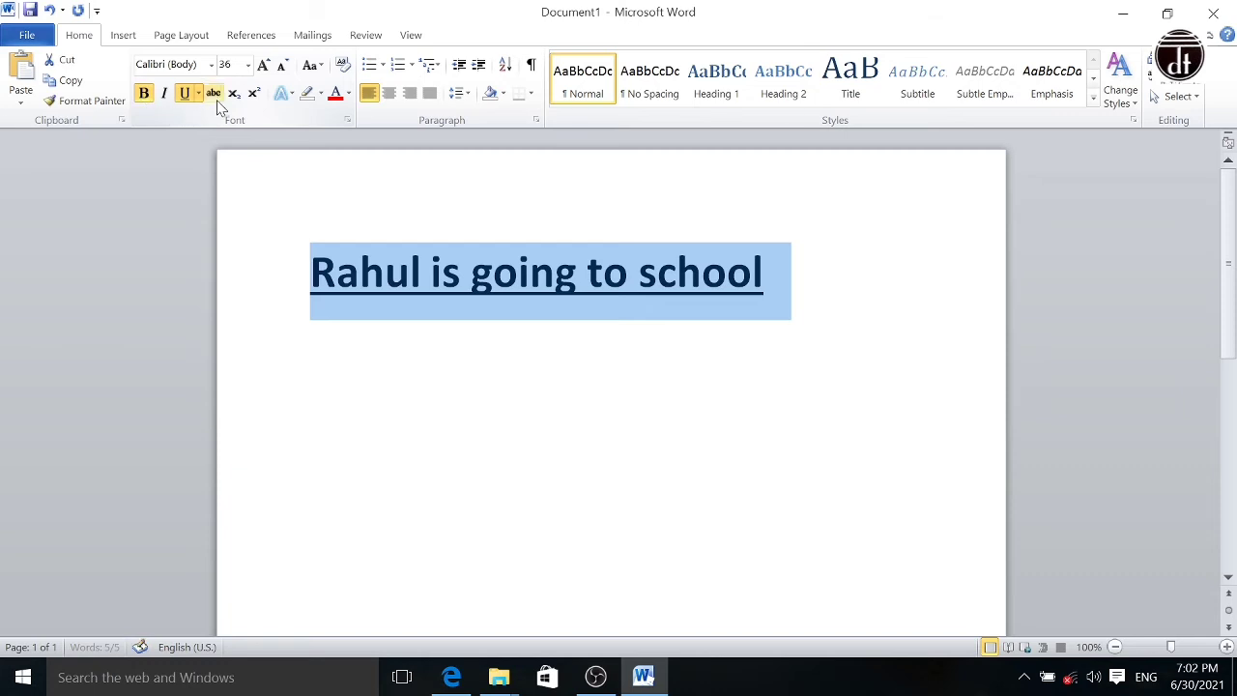
click(183, 94)
click(143, 94)
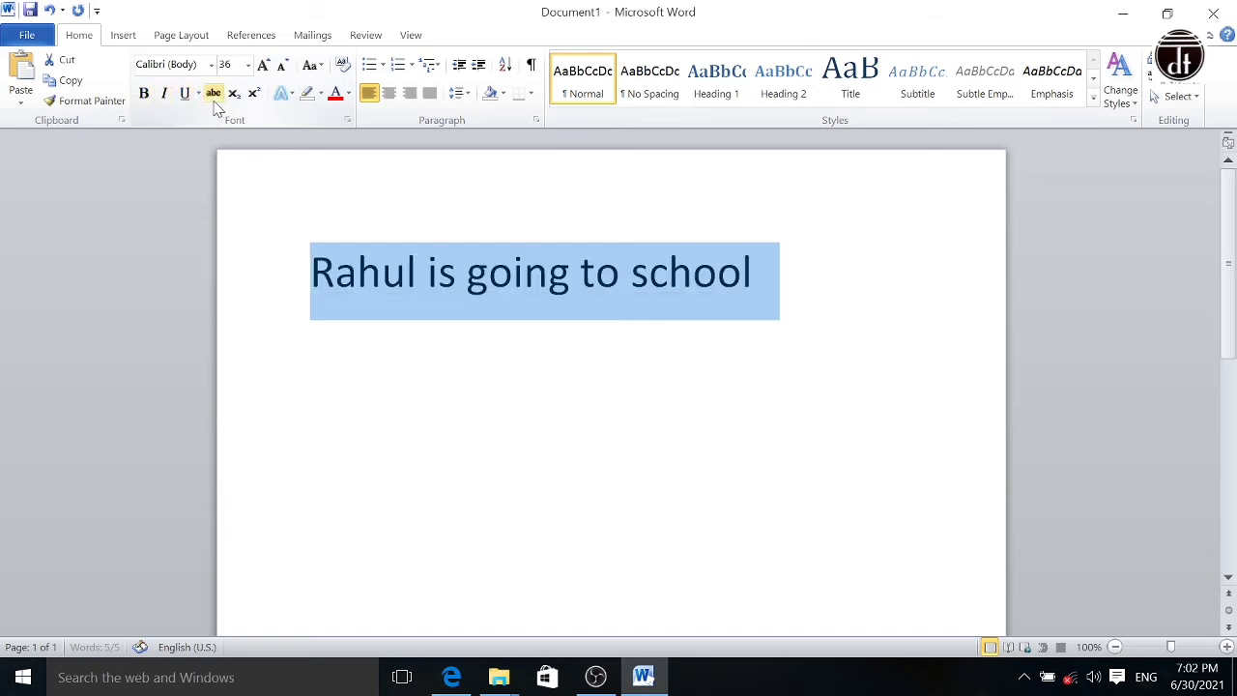
Step: Apply strikethrough to the selected sentence and remove it again
click(215, 95)
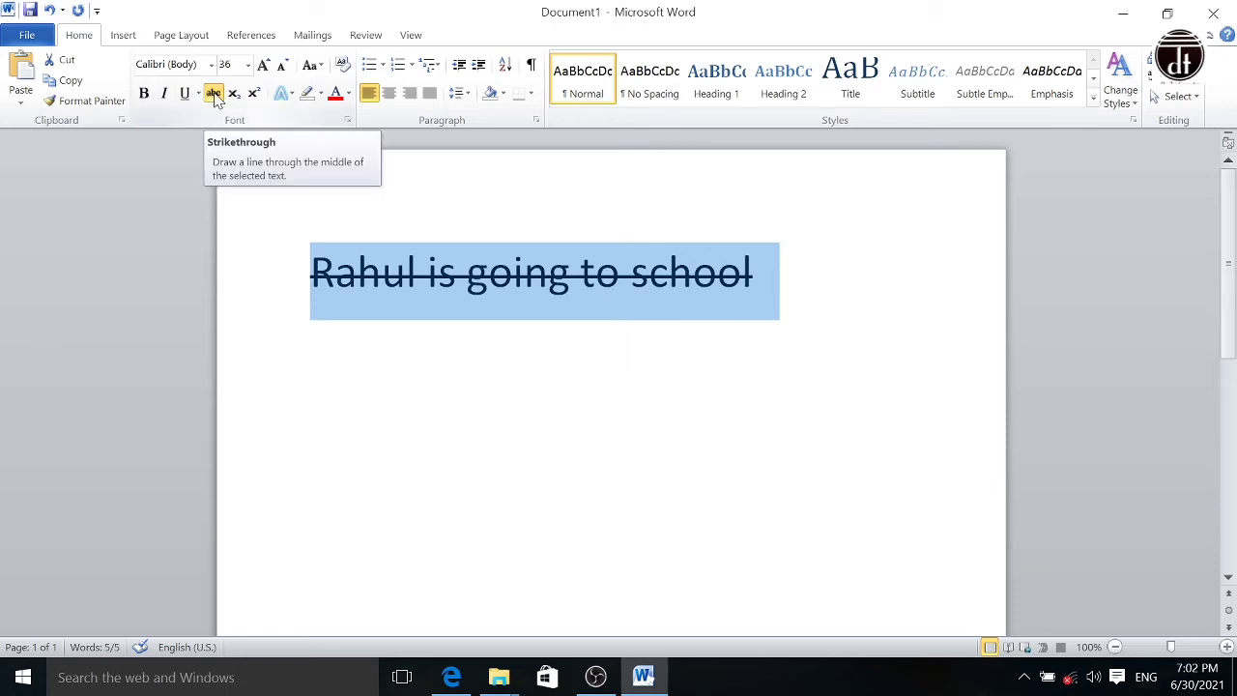
click(214, 96)
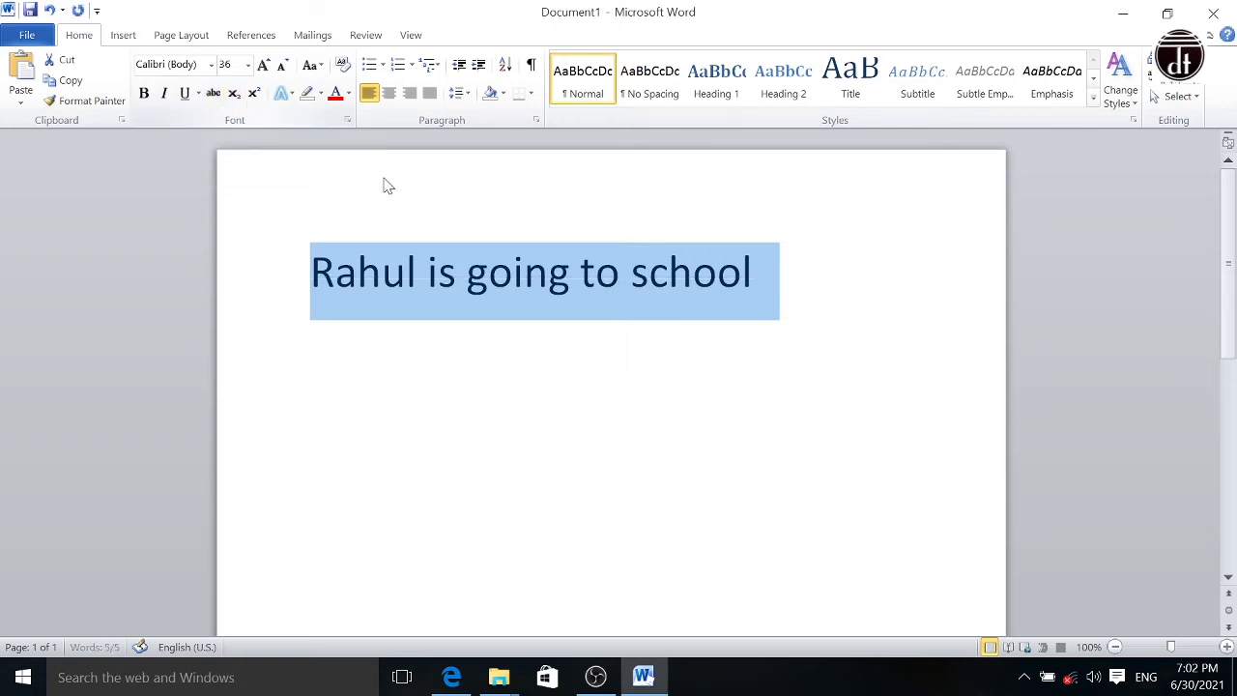
Step: Add a line reading X2 below the school sentence, and another line with an X followed by a subscript 2
click(789, 273)
key(Return)
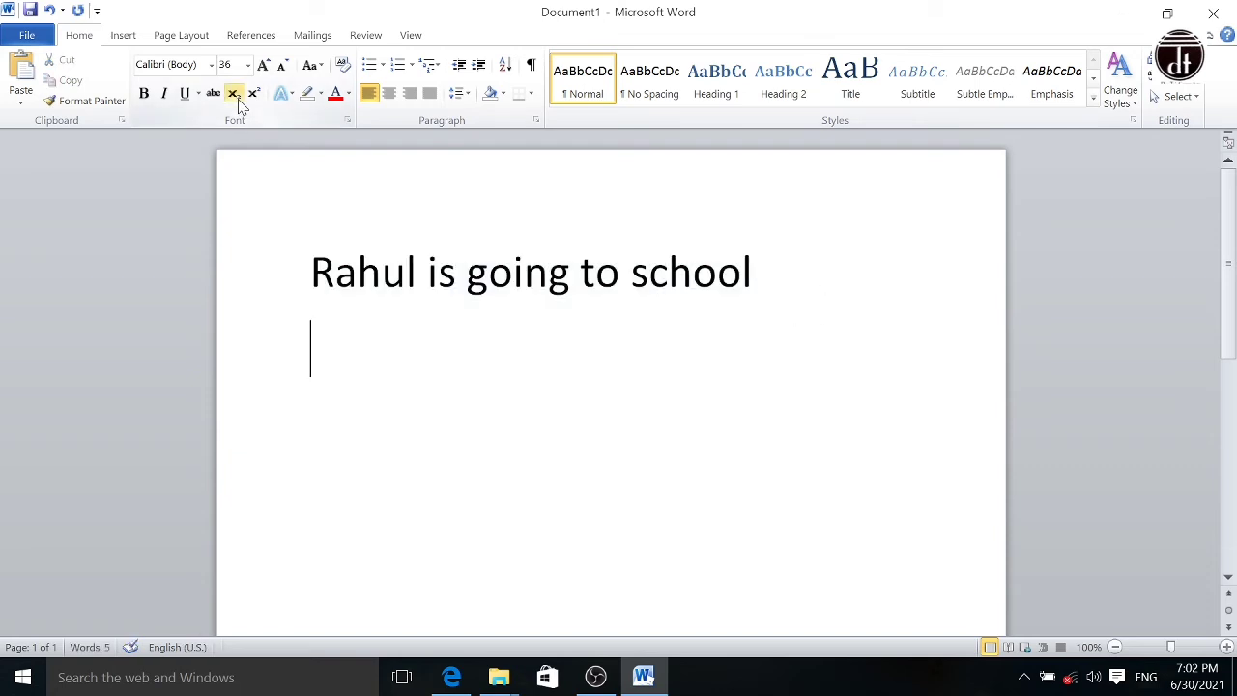
text(X2)
key(Return)
text(x)
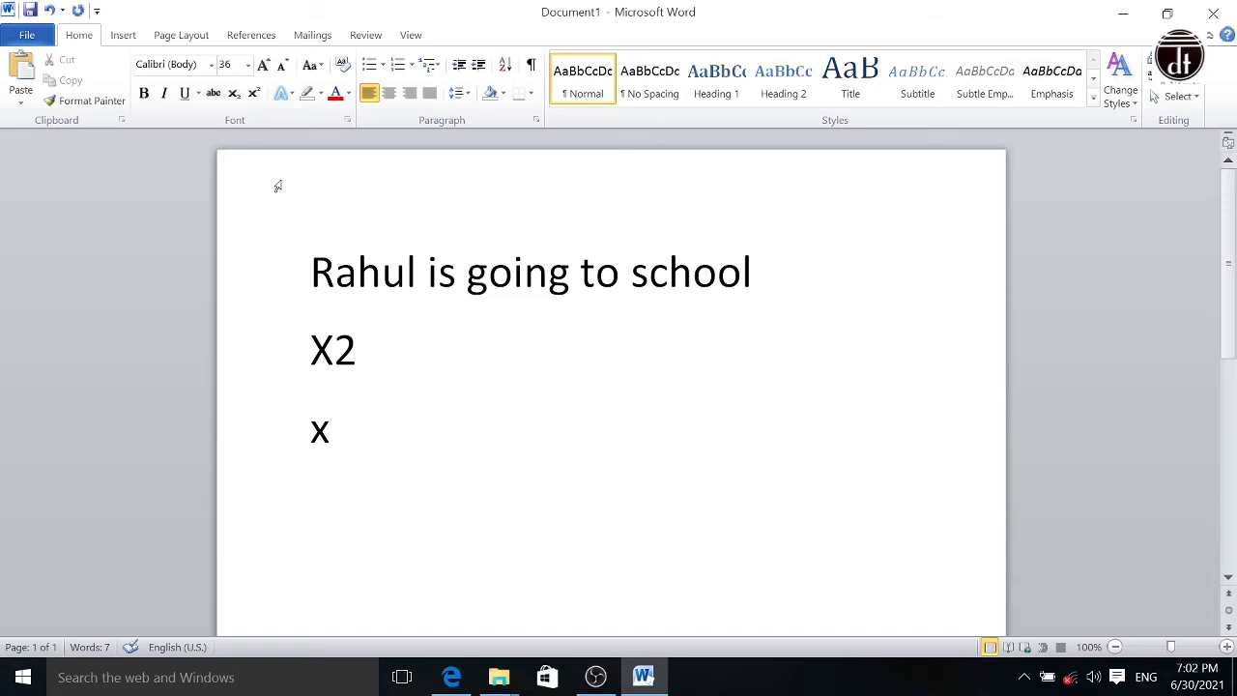
click(234, 94)
text(2)
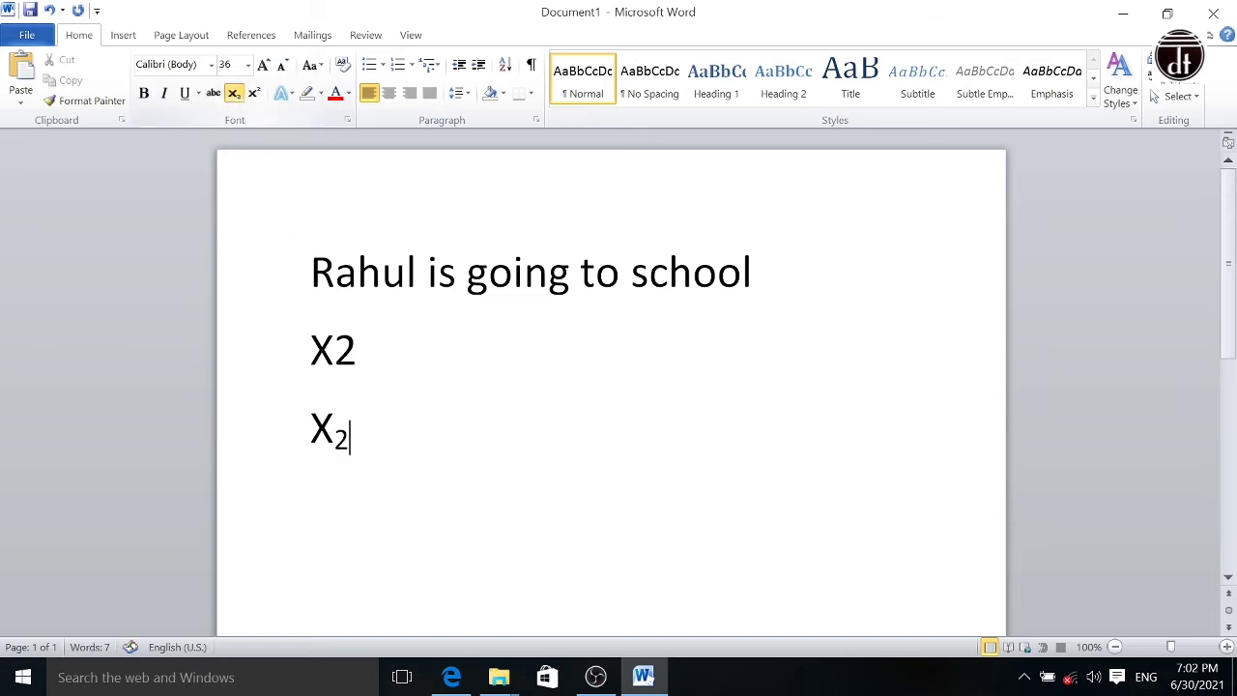
click(234, 94)
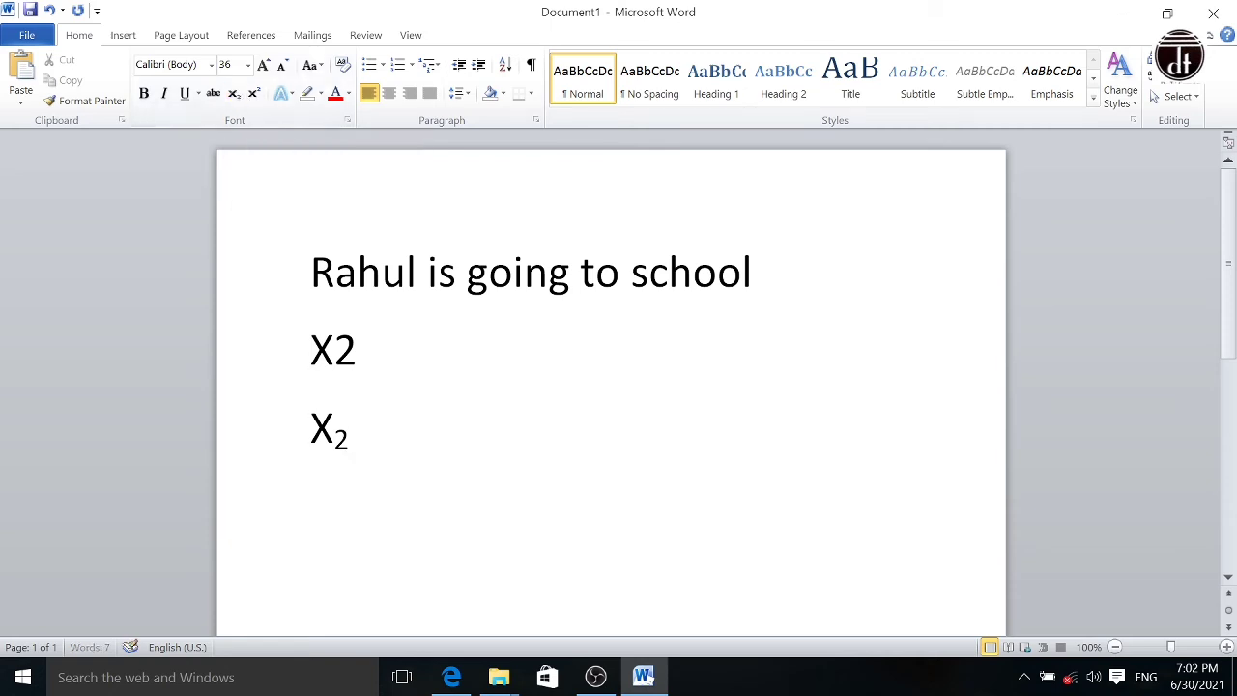
Step: Add an x with a superscript 2 and the ordinal 1st after the subscript example on the same line
text(x)
click(254, 94)
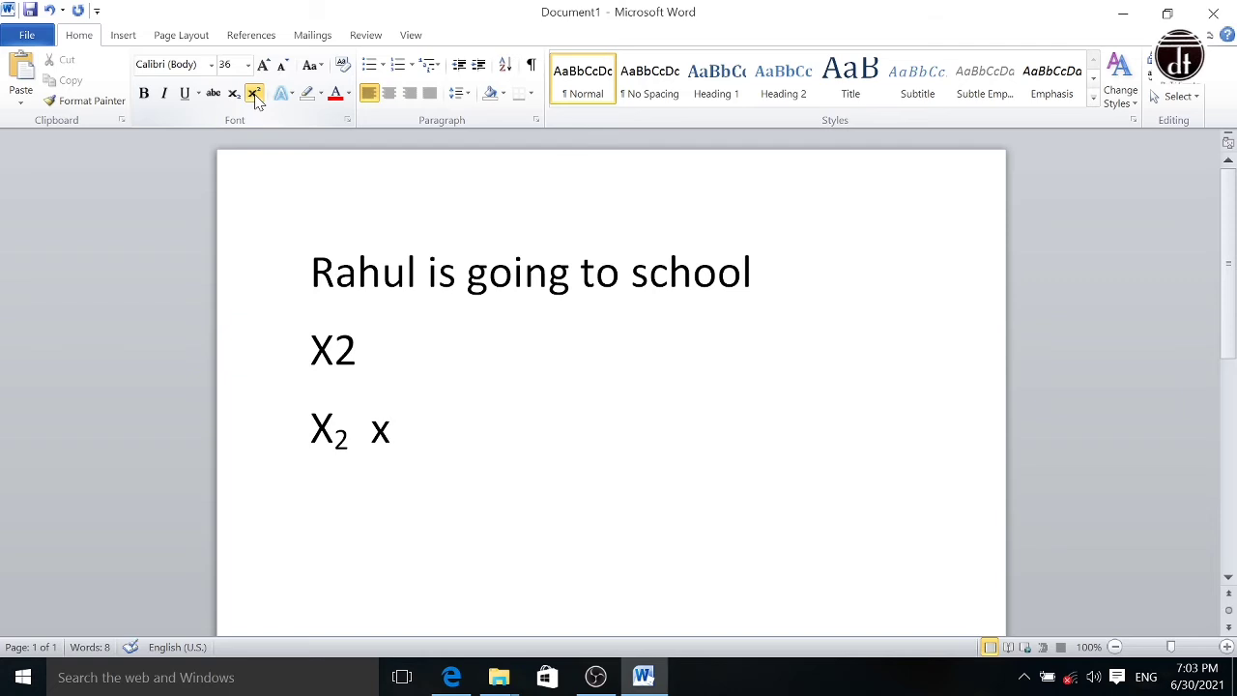
text(2)
click(254, 93)
text(1st)
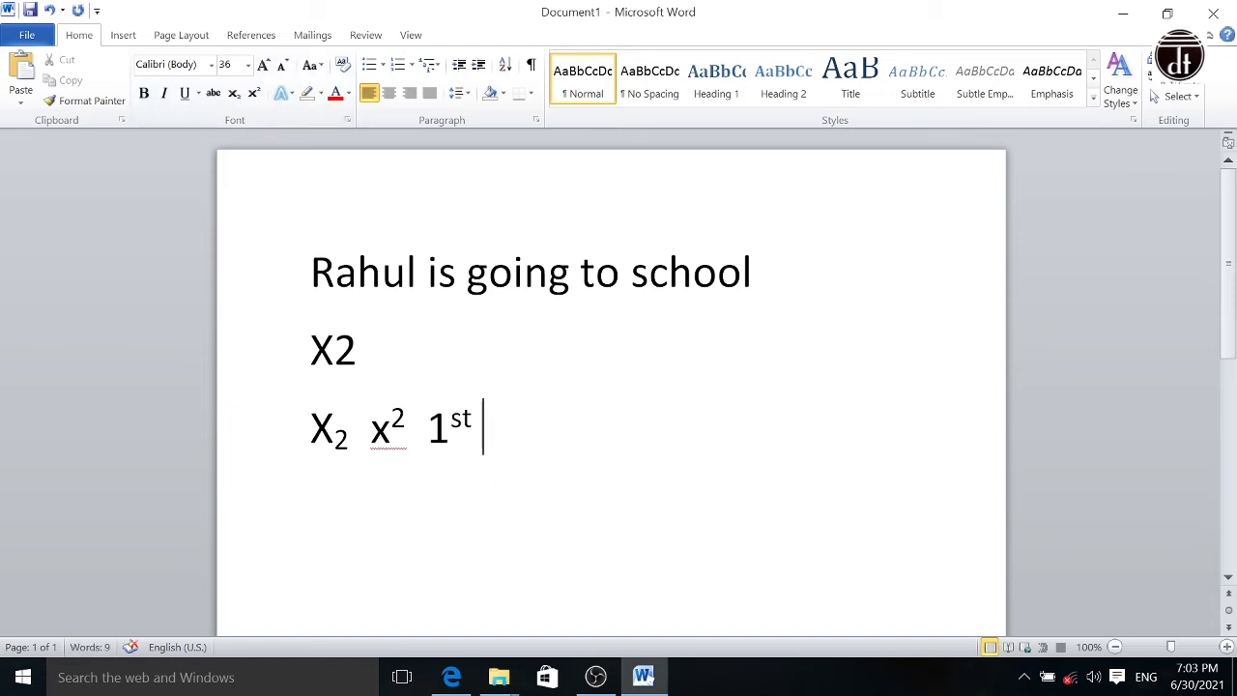
drag(450, 426, 473, 426)
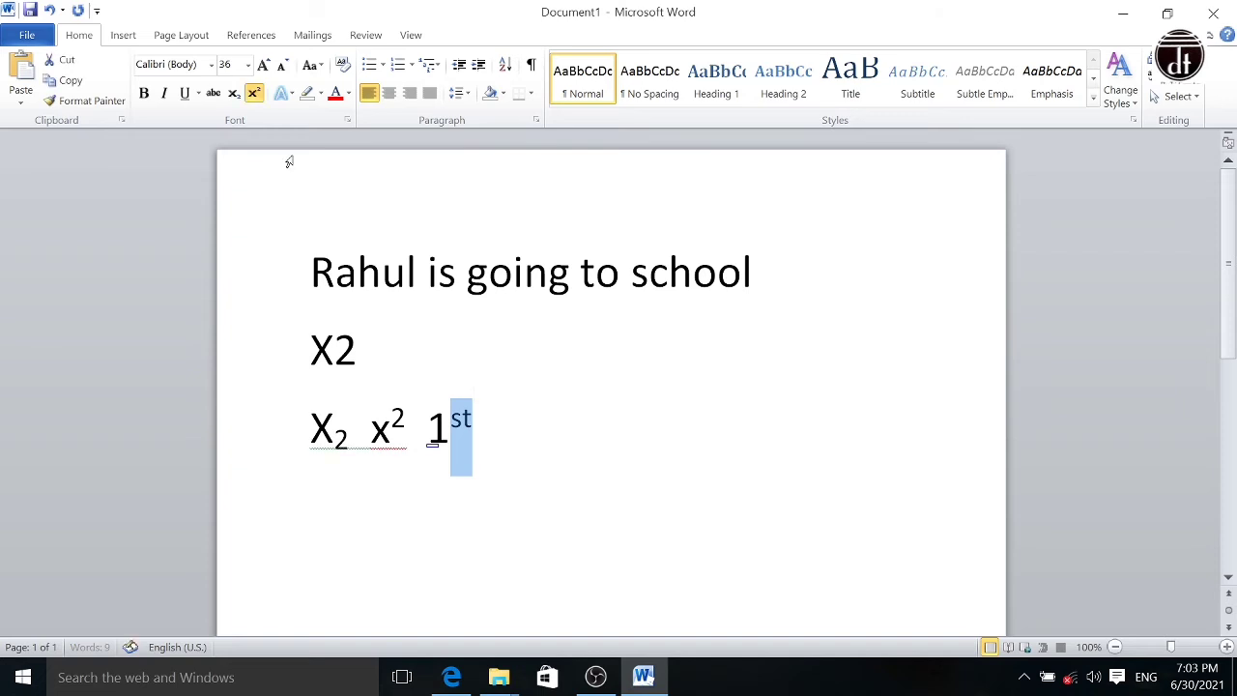
click(560, 455)
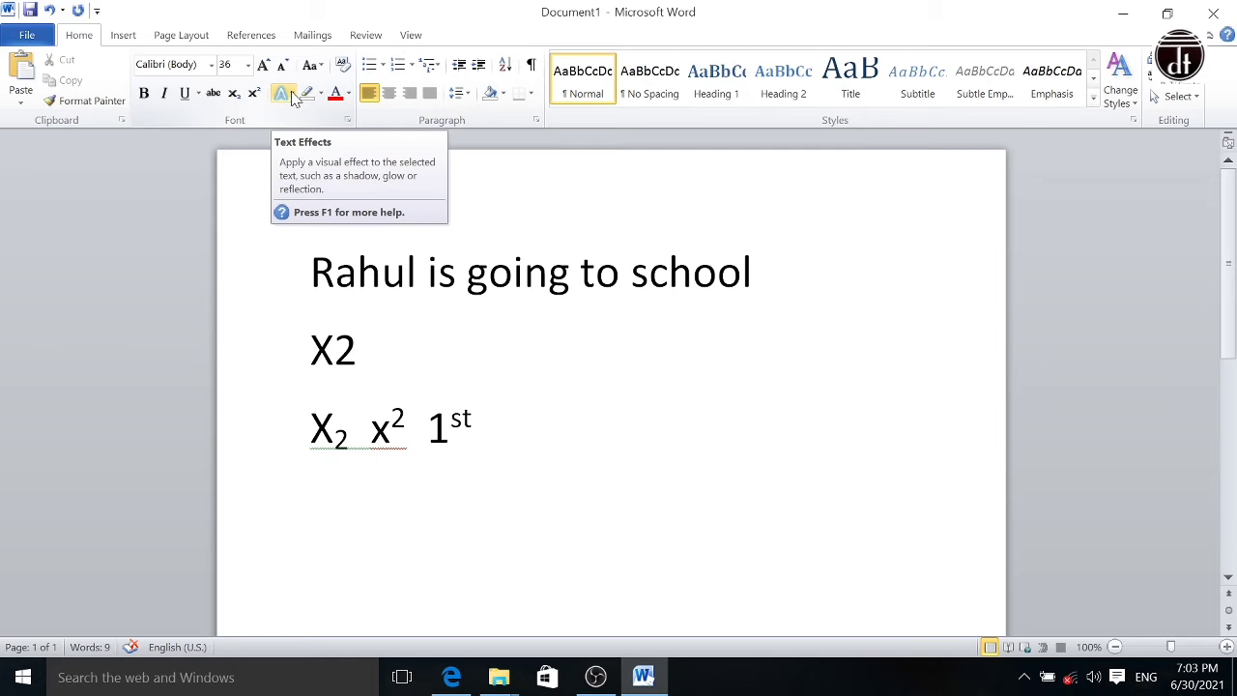
Step: Start a new line with the black glossy text effect and write a sample word in it
key(Return)
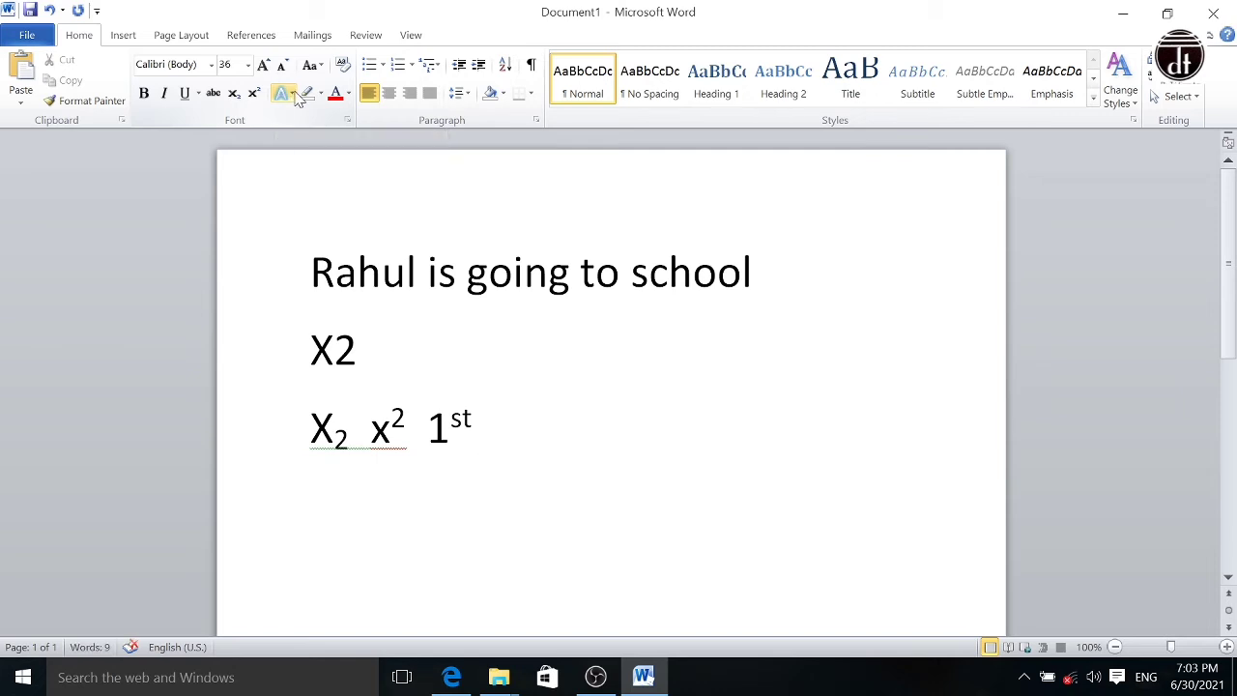
click(293, 94)
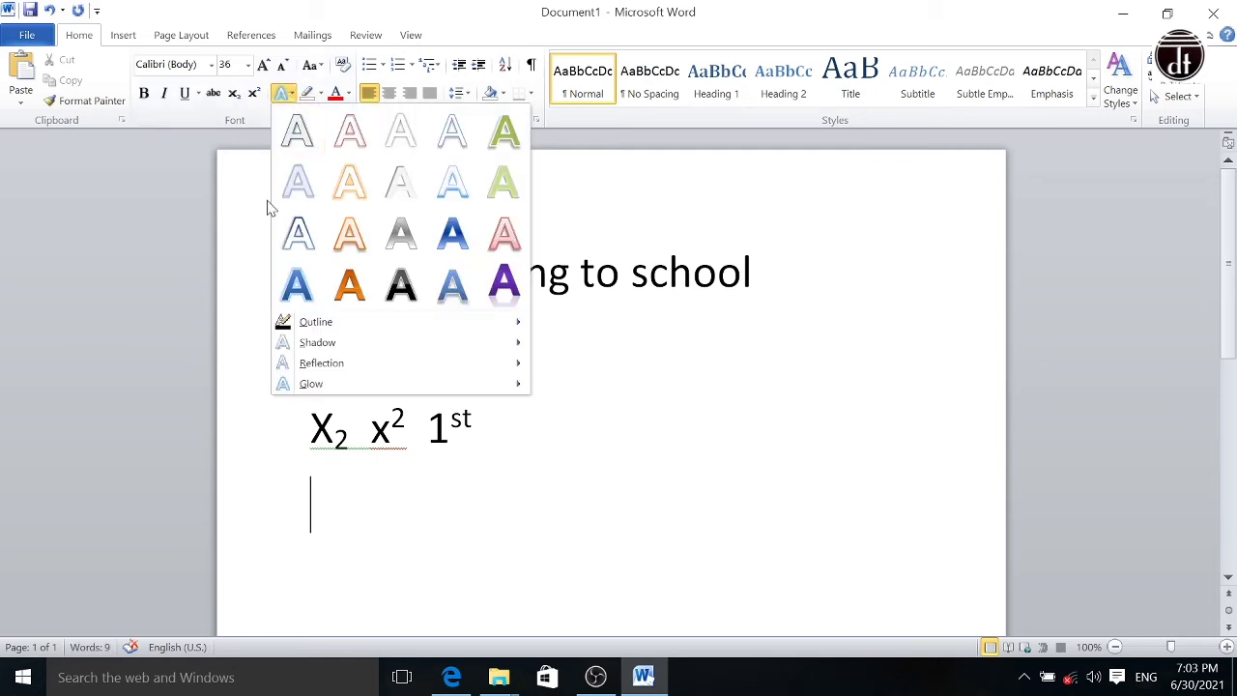
click(401, 286)
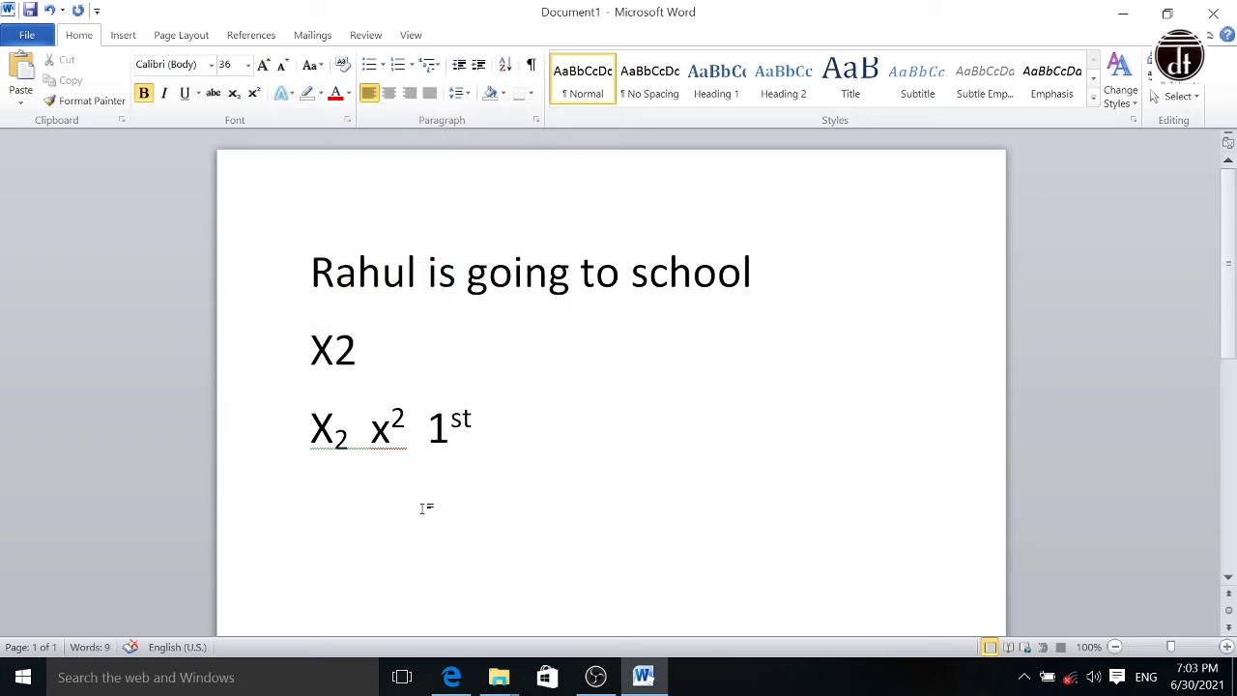
text(divytej)
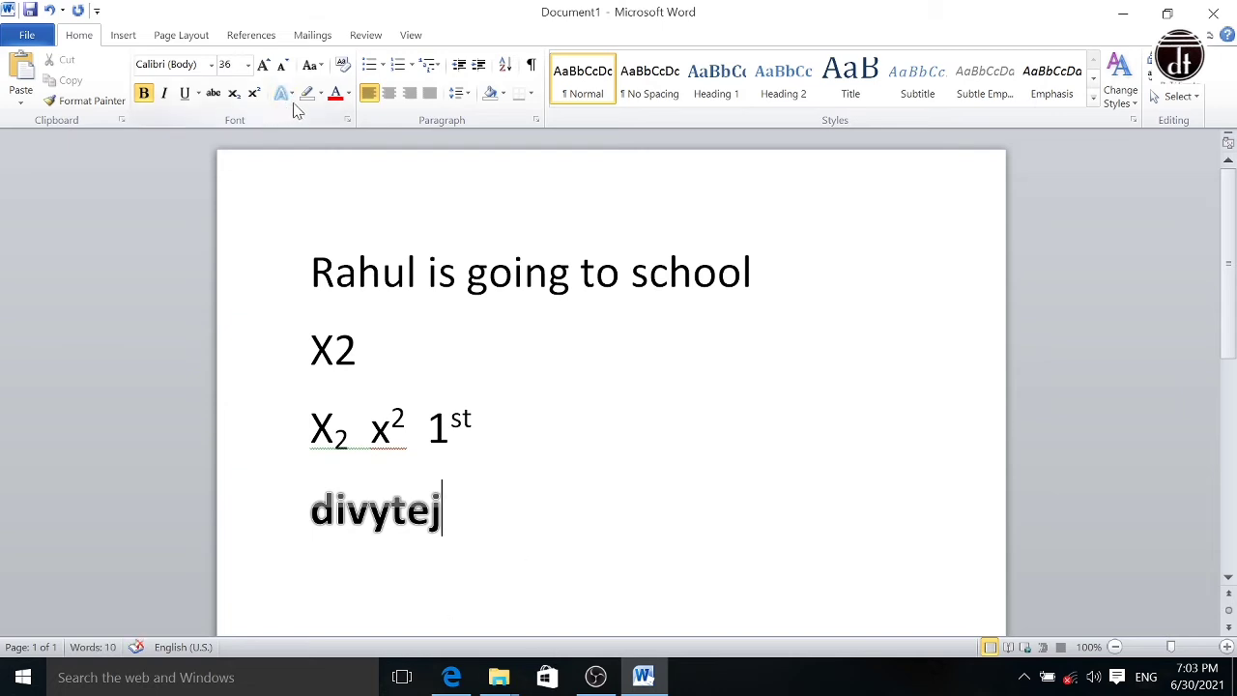
Step: Look through the text highlight colours with the sample word in the last line selected, without applying one
click(321, 95)
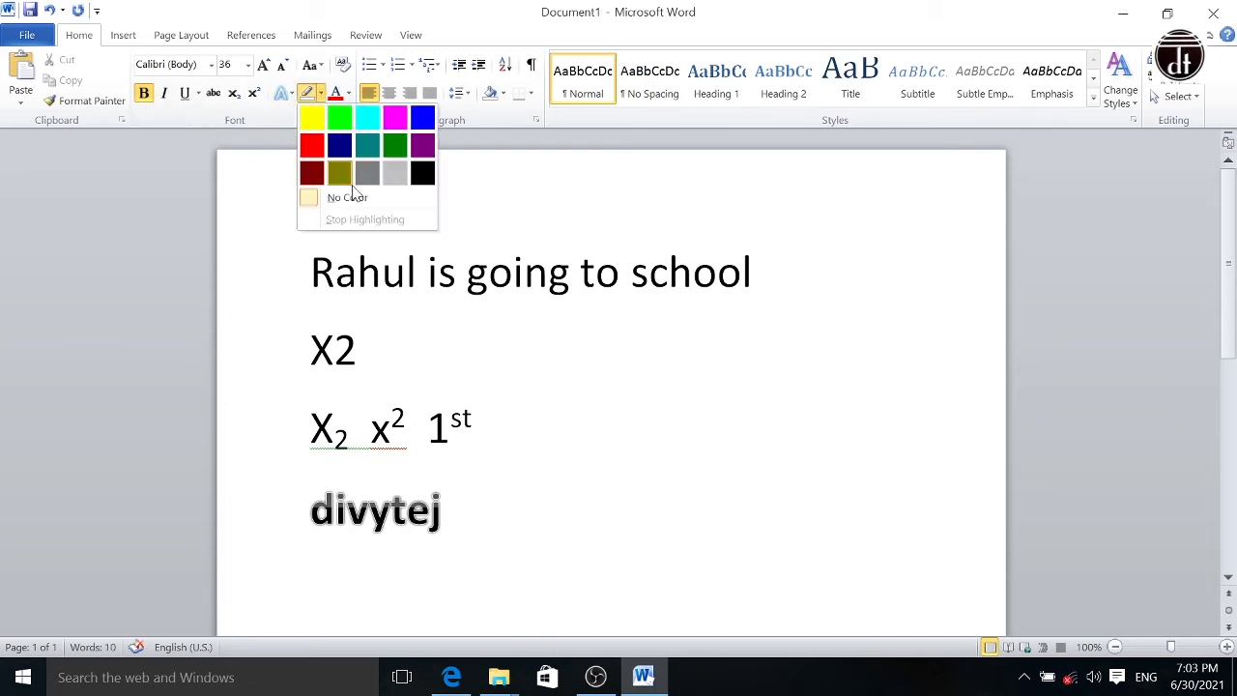
click(547, 532)
drag(461, 493, 312, 507)
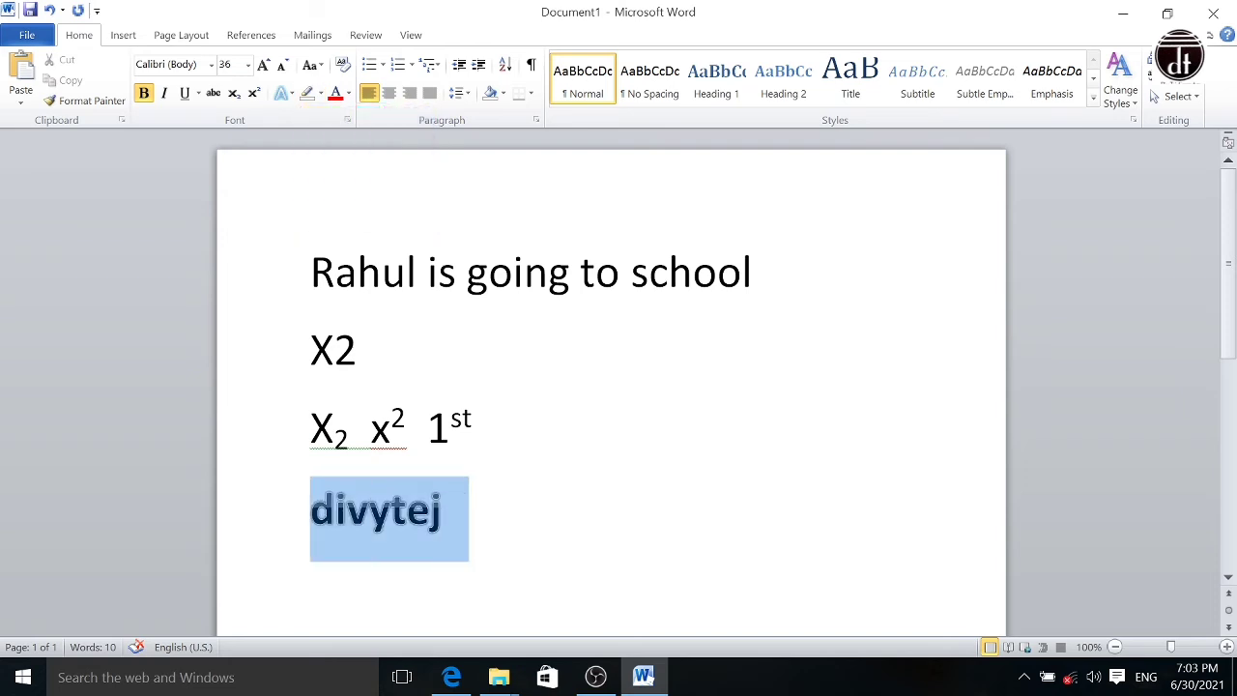
click(321, 93)
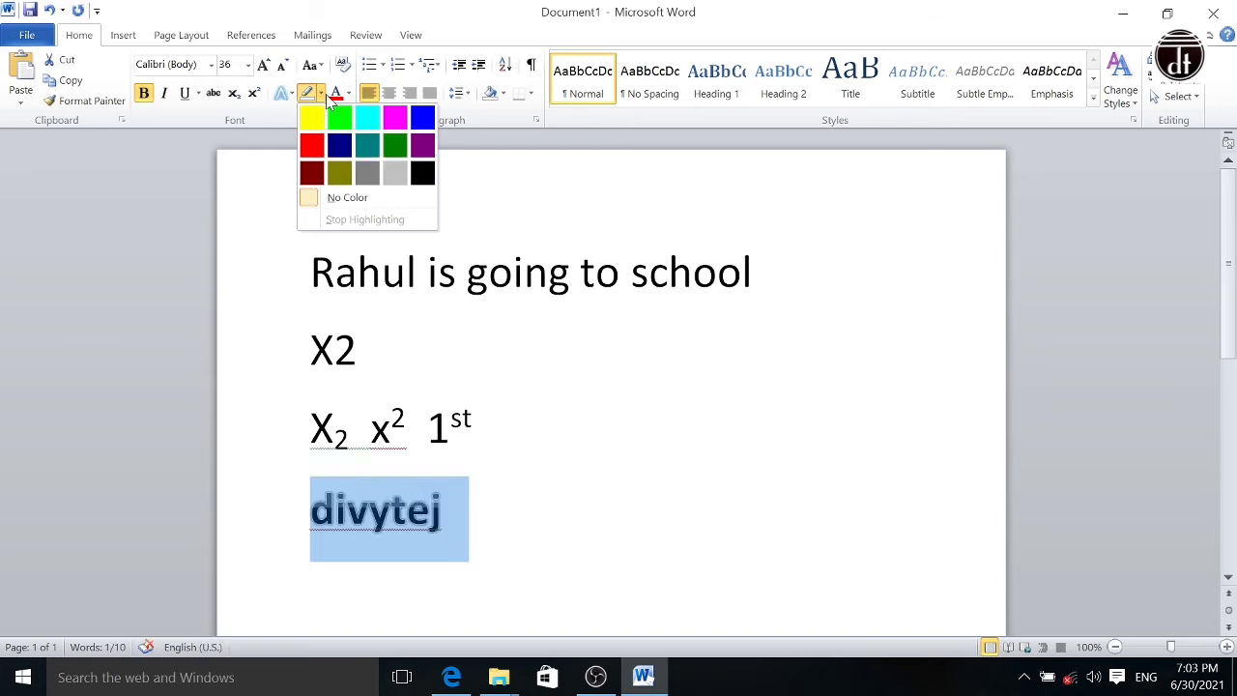
click(323, 95)
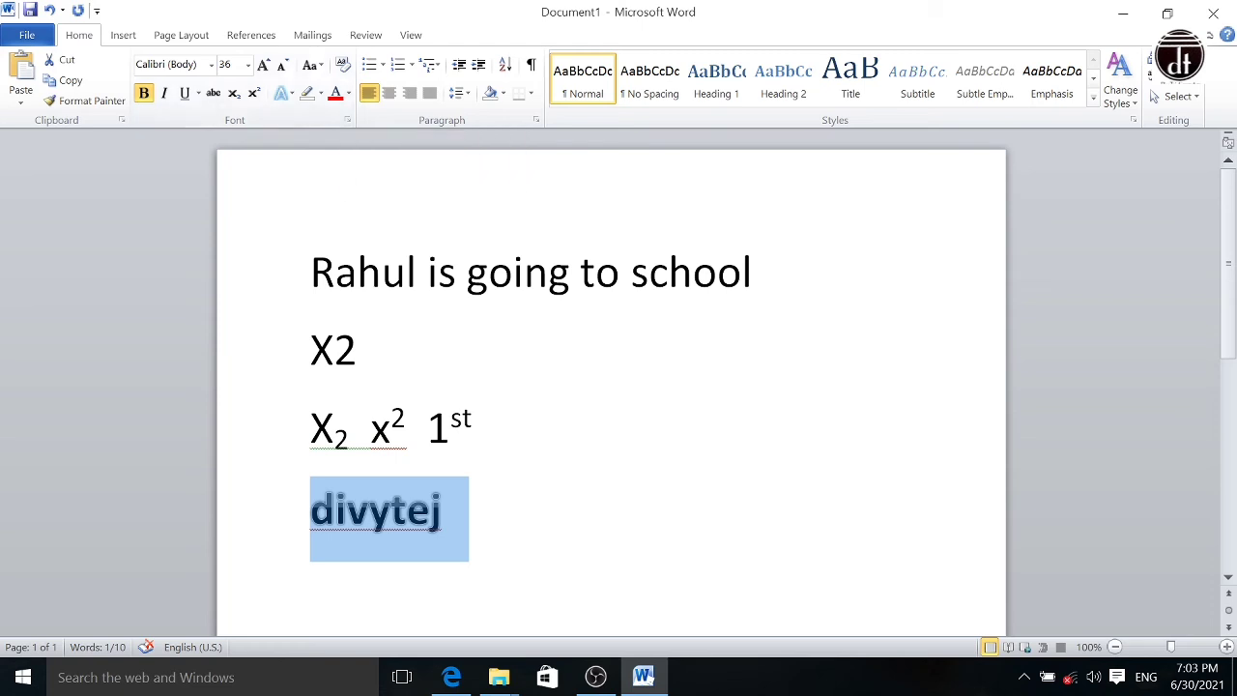
Step: Change the font colour of the school sentence in the first line to red
drag(309, 275, 779, 280)
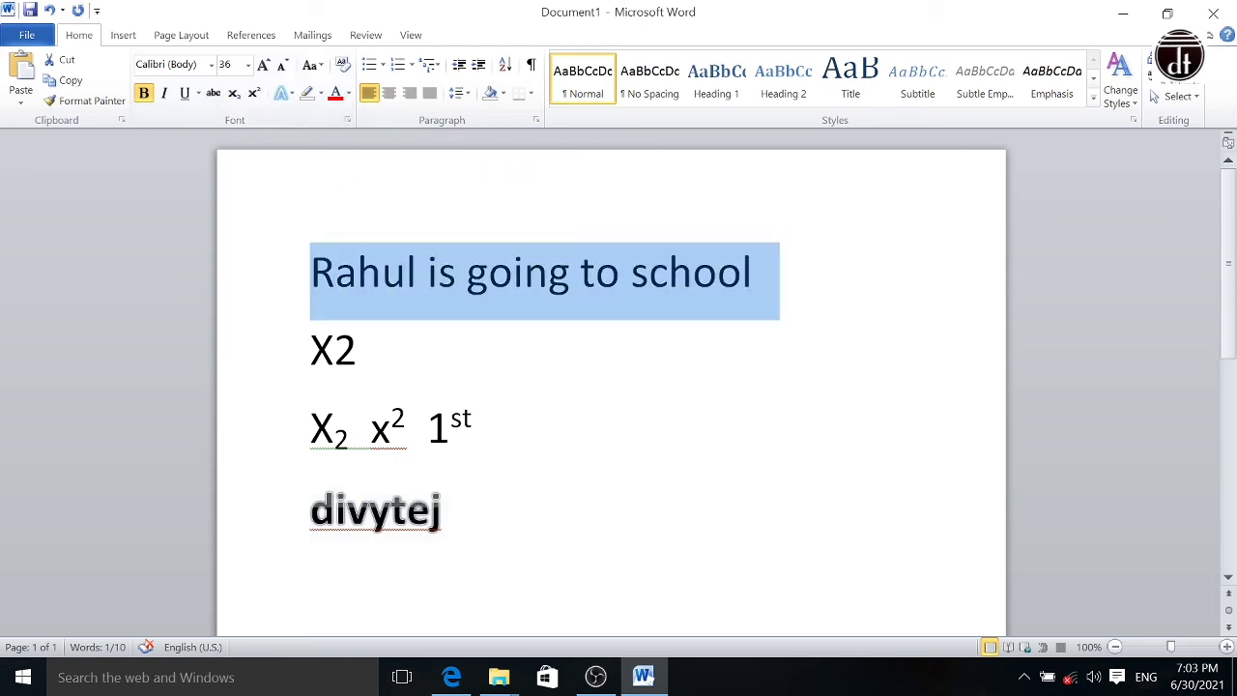
click(336, 94)
click(357, 350)
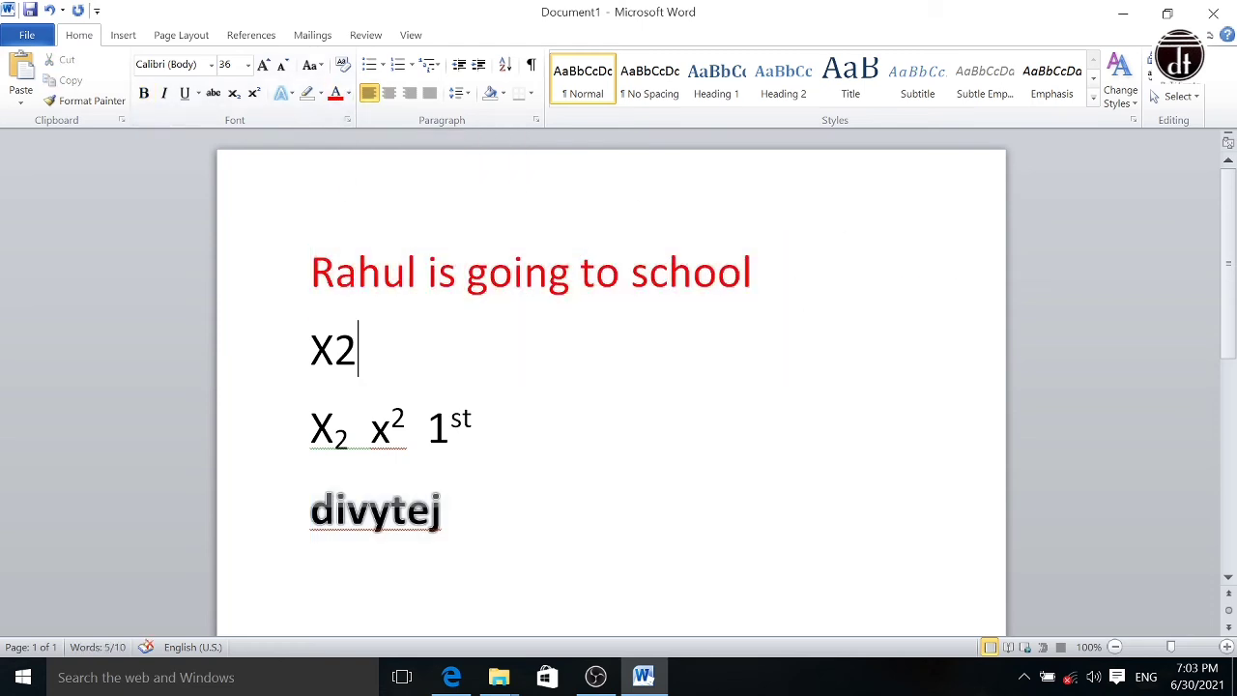
click(310, 273)
drag(311, 273, 780, 275)
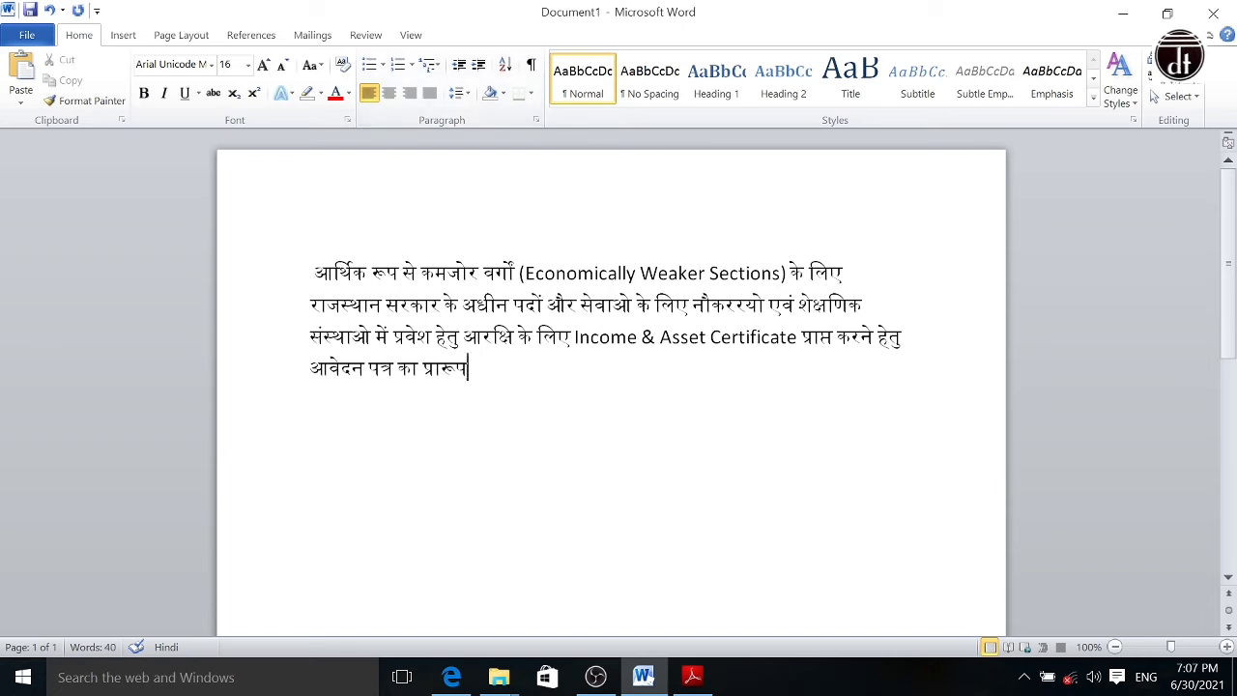
drag(314, 273, 527, 382)
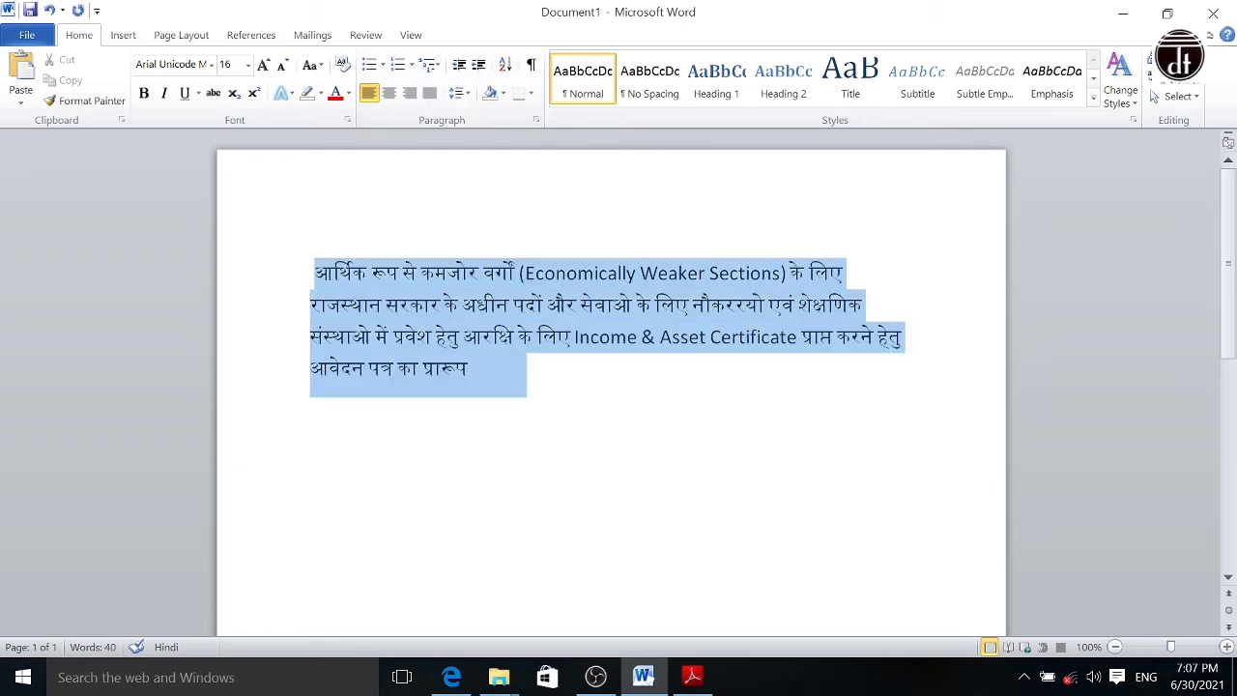
click(699, 445)
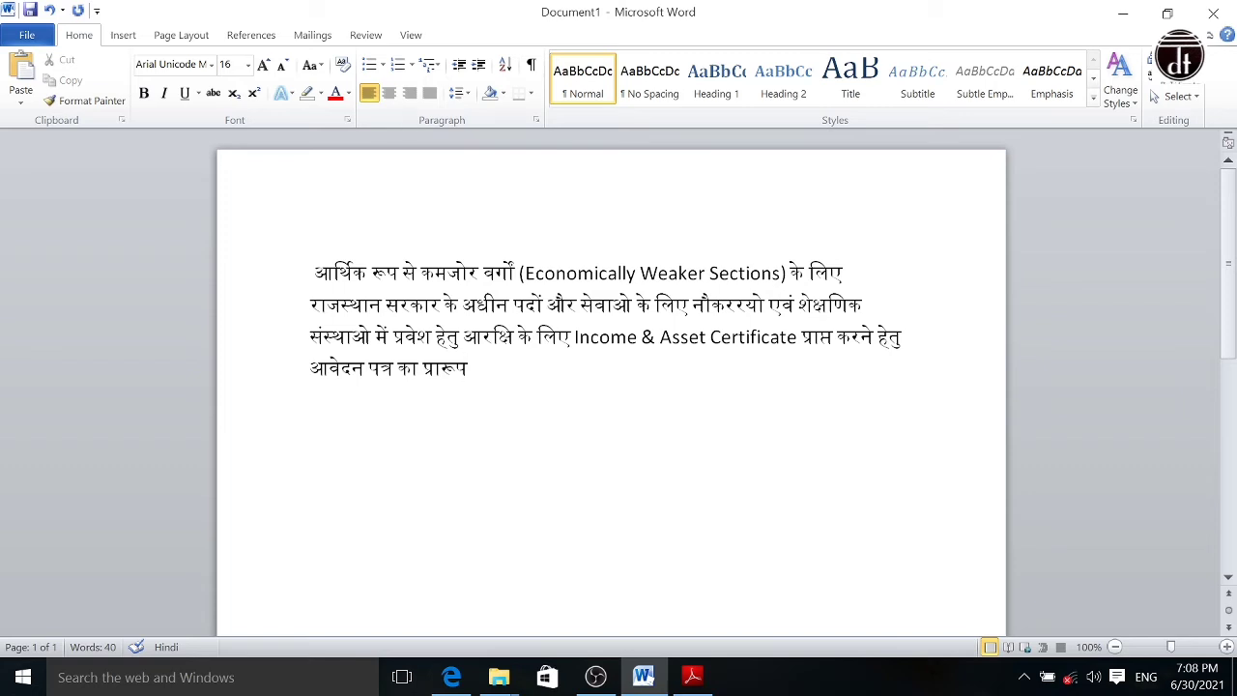
drag(313, 272, 527, 387)
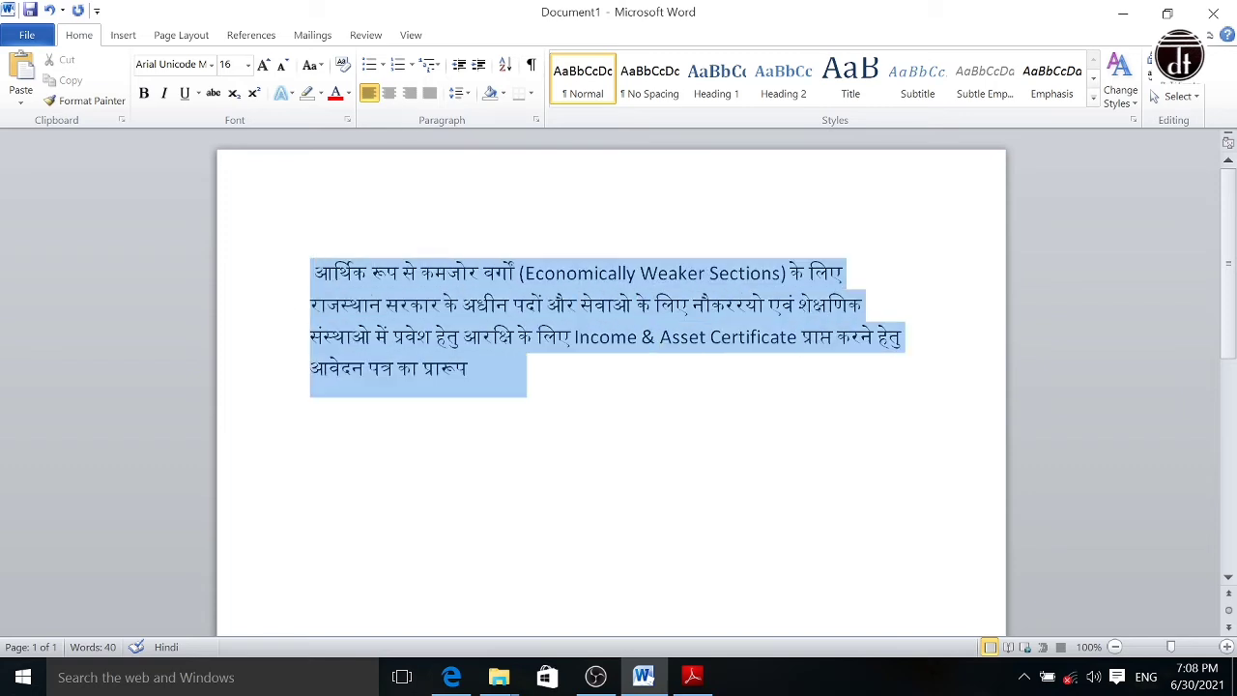
click(368, 273)
click(369, 273)
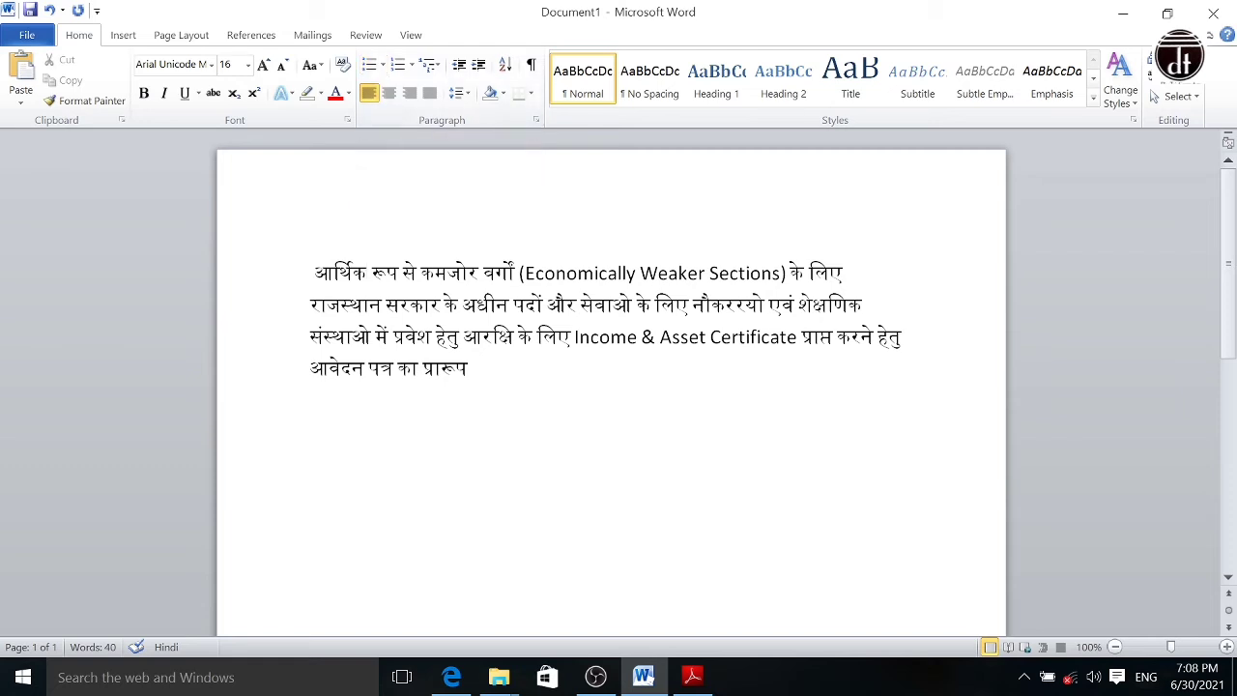
Step: Apply the arrowhead bullet from the bullet library to the whole Hindi paragraph
drag(313, 273, 522, 377)
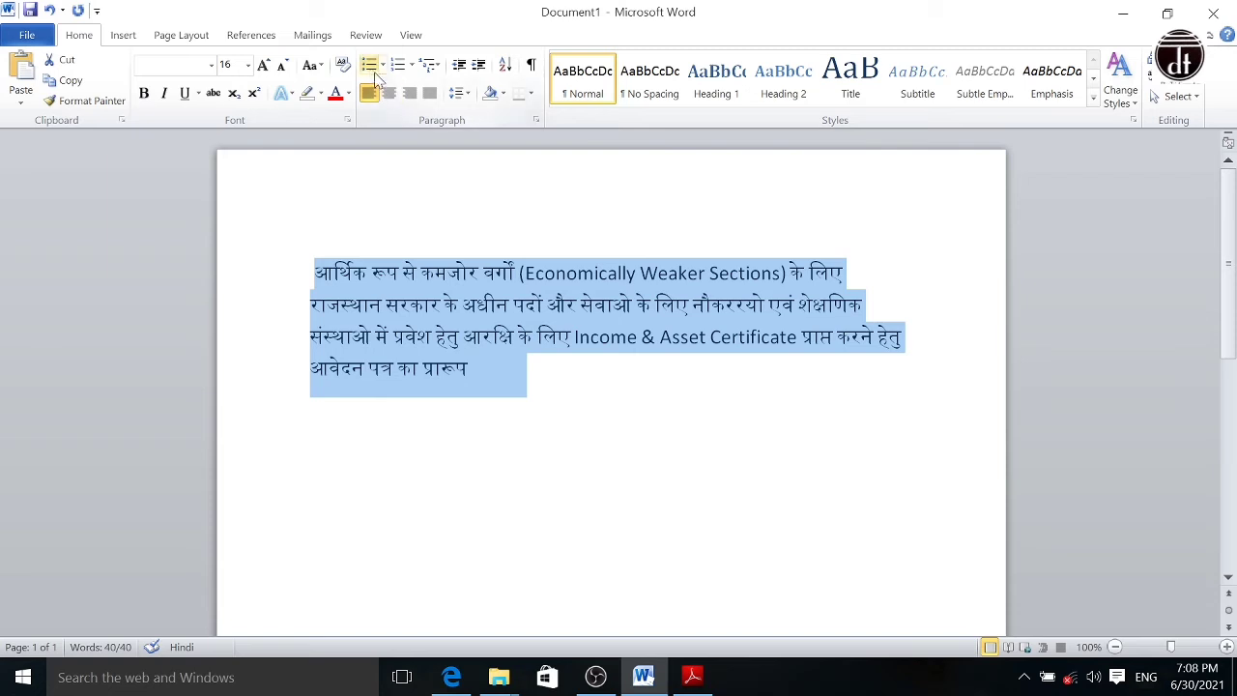
click(383, 64)
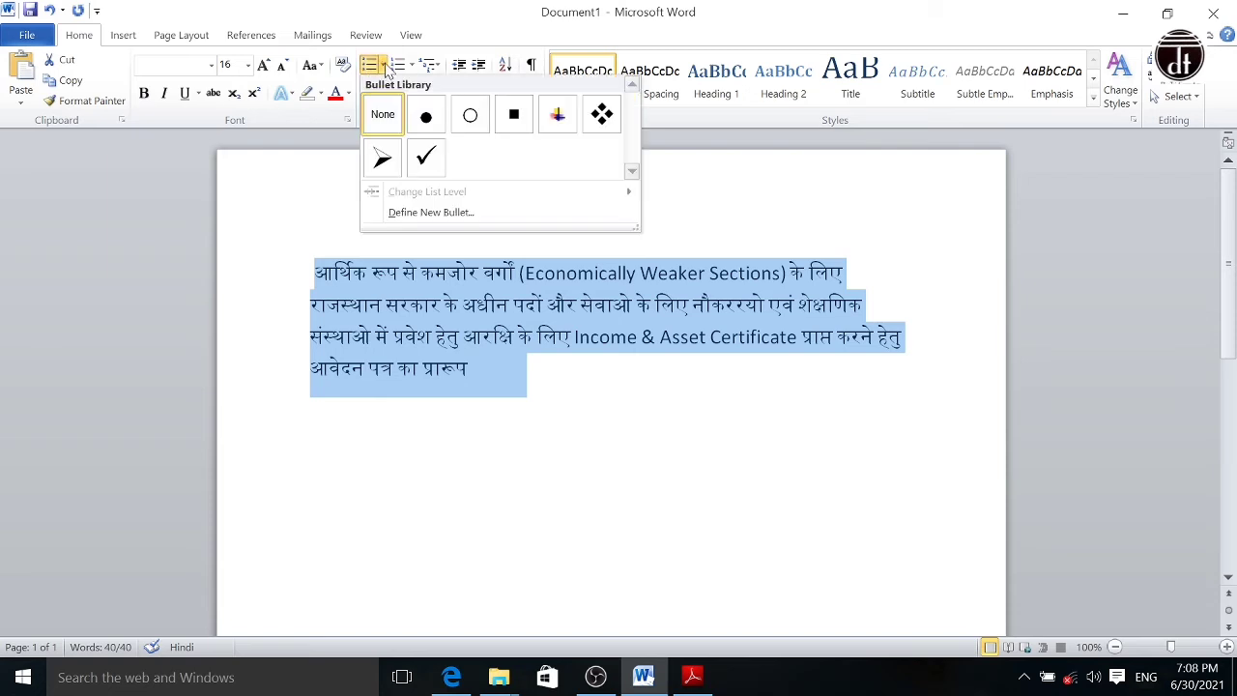
click(392, 164)
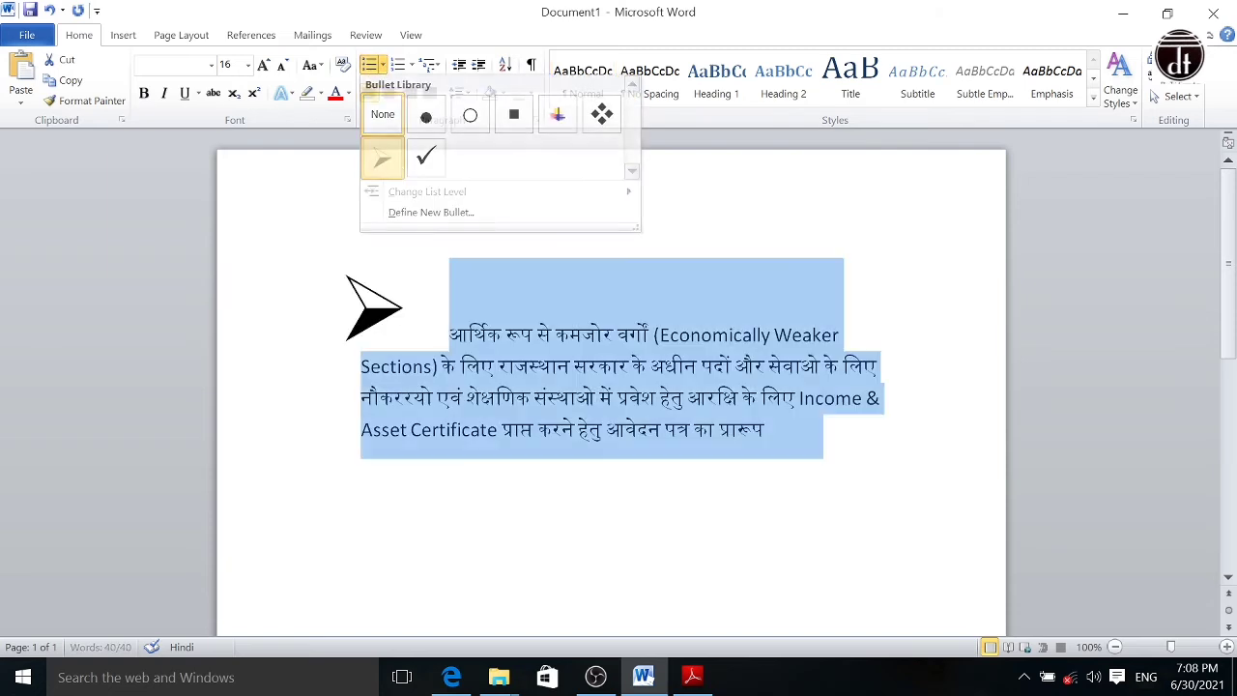
click(565, 506)
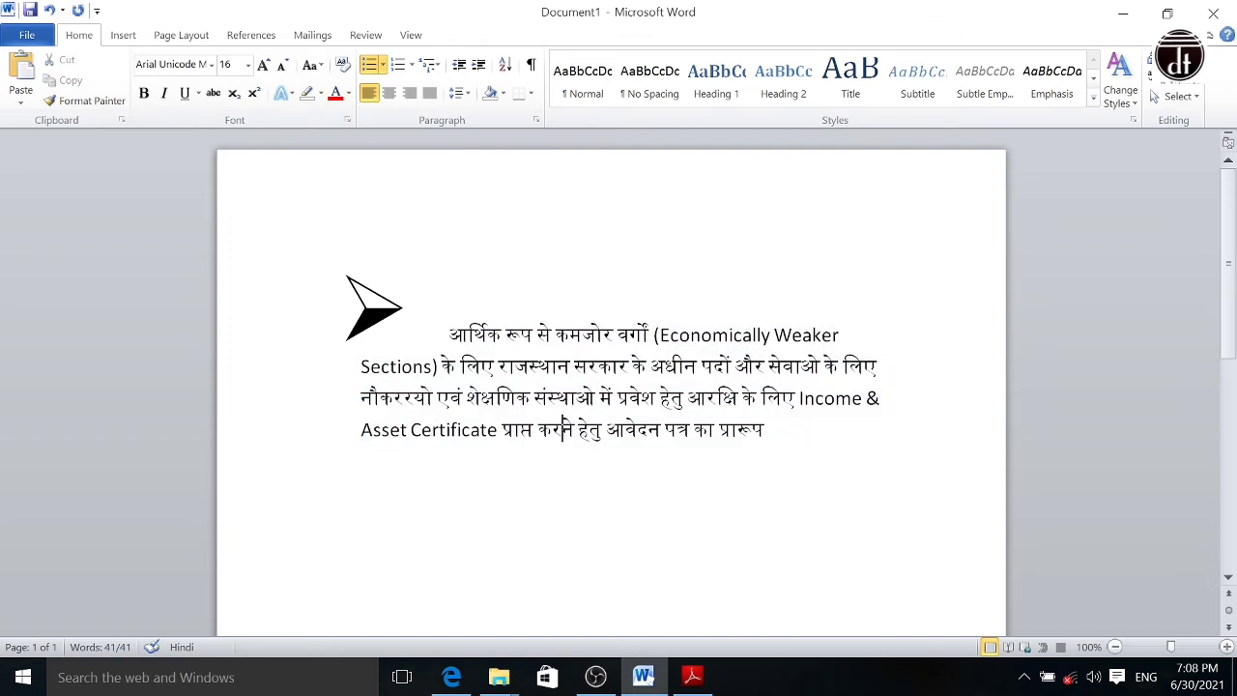
triple_click(563, 427)
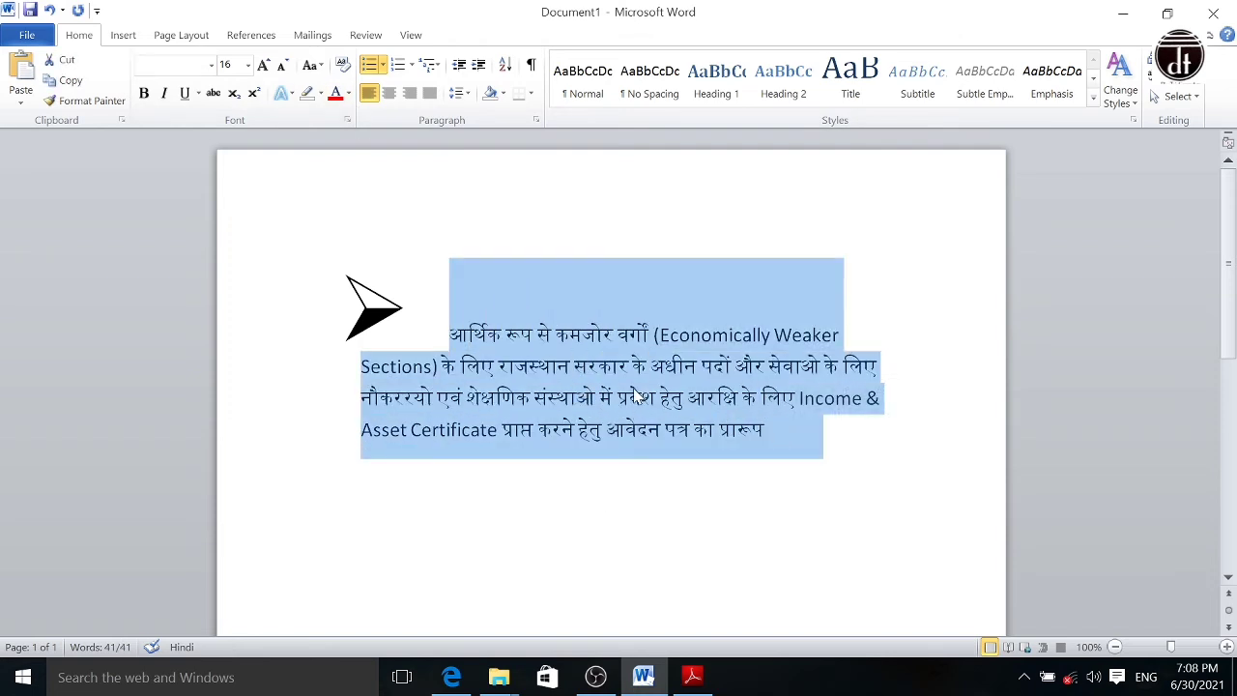
Step: Split the bulleted paragraph into three bullet items, breaking it after "राजस्थान सरकार के" and after "आरक्षि के लि"
click(645, 365)
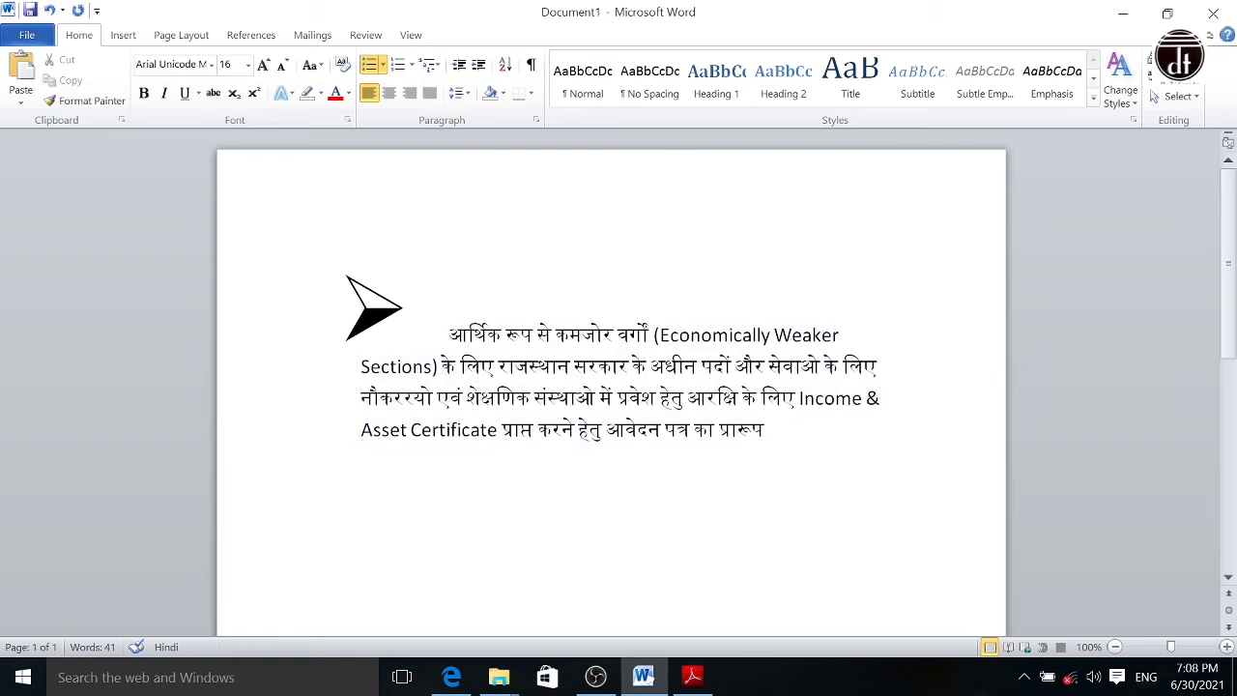
key(Return)
click(608, 491)
key(Return)
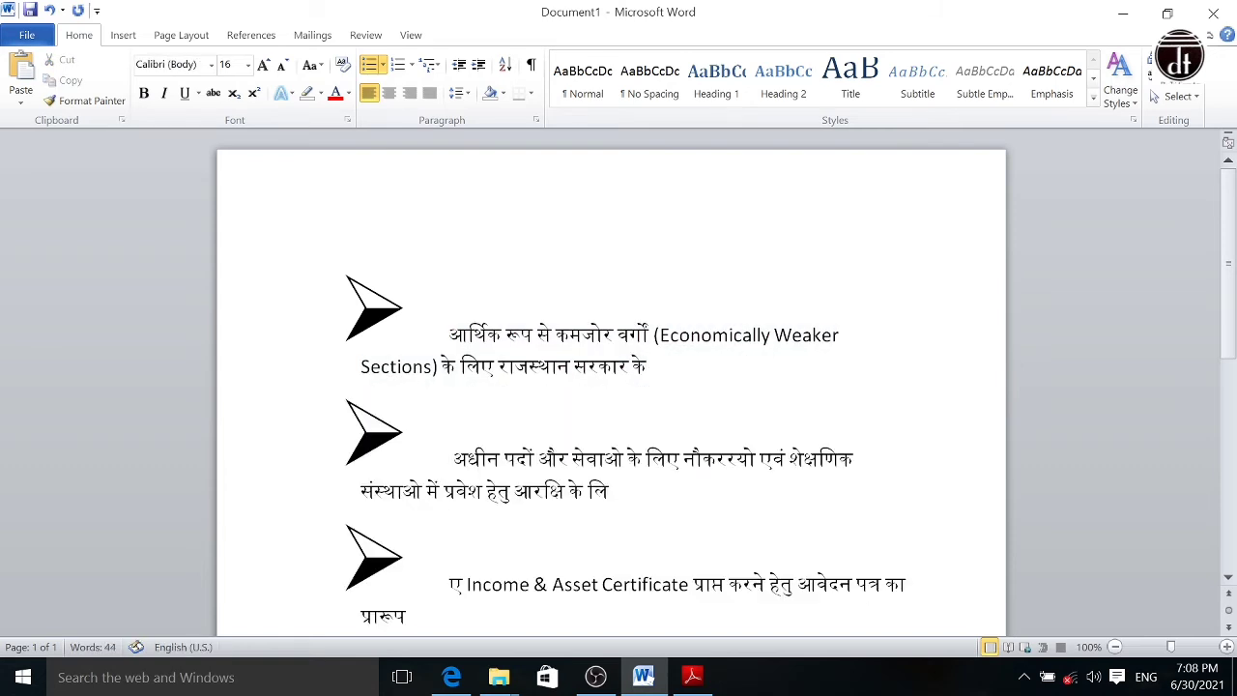
Step: Shrink the text of all three bullet items to size 12, and set it to size 20
key(ctrl+a)
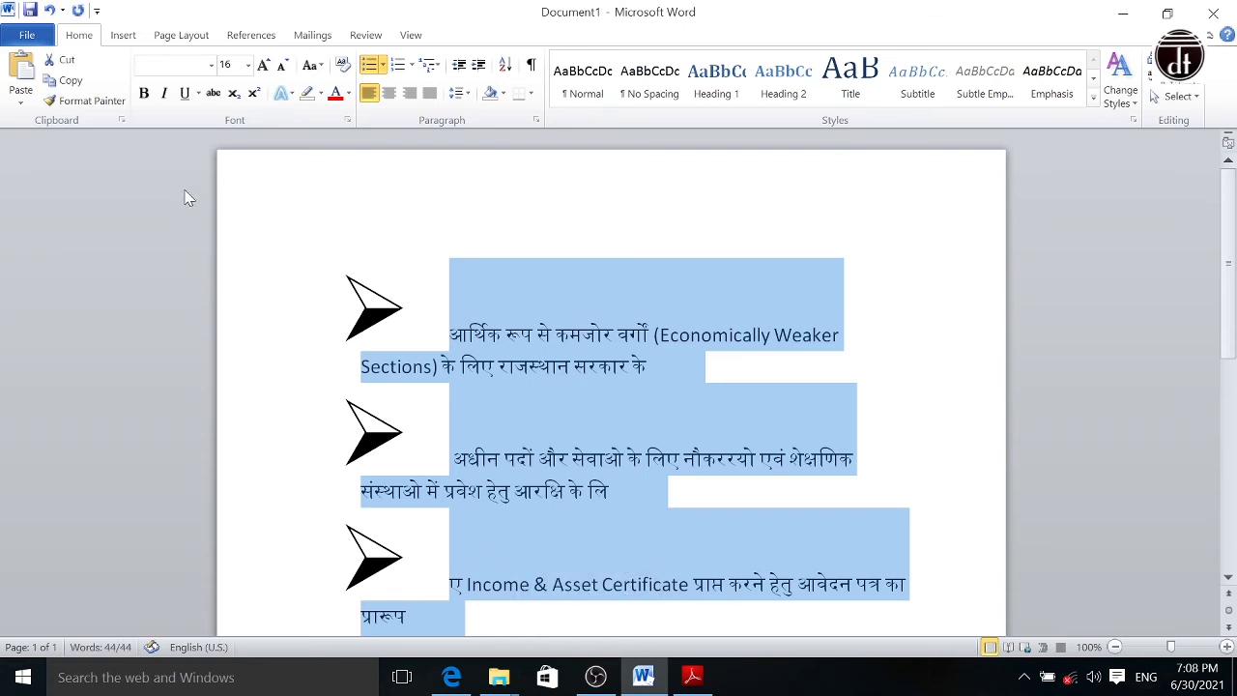
click(281, 70)
click(282, 70)
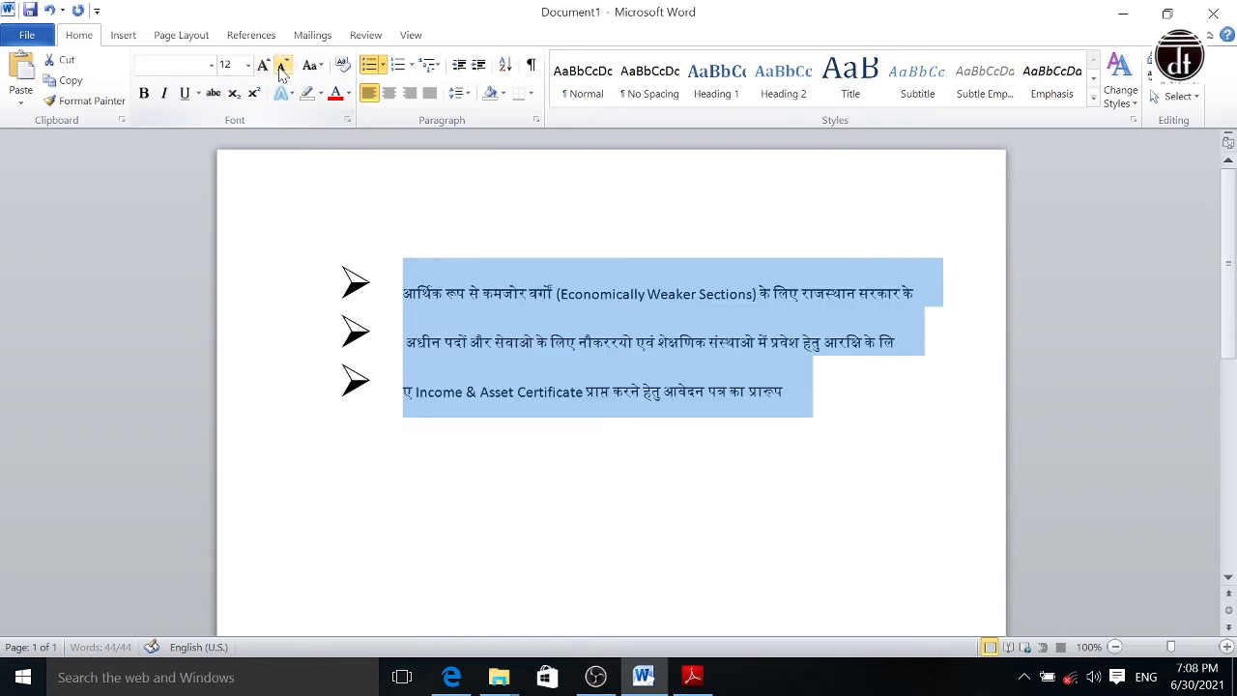
click(247, 65)
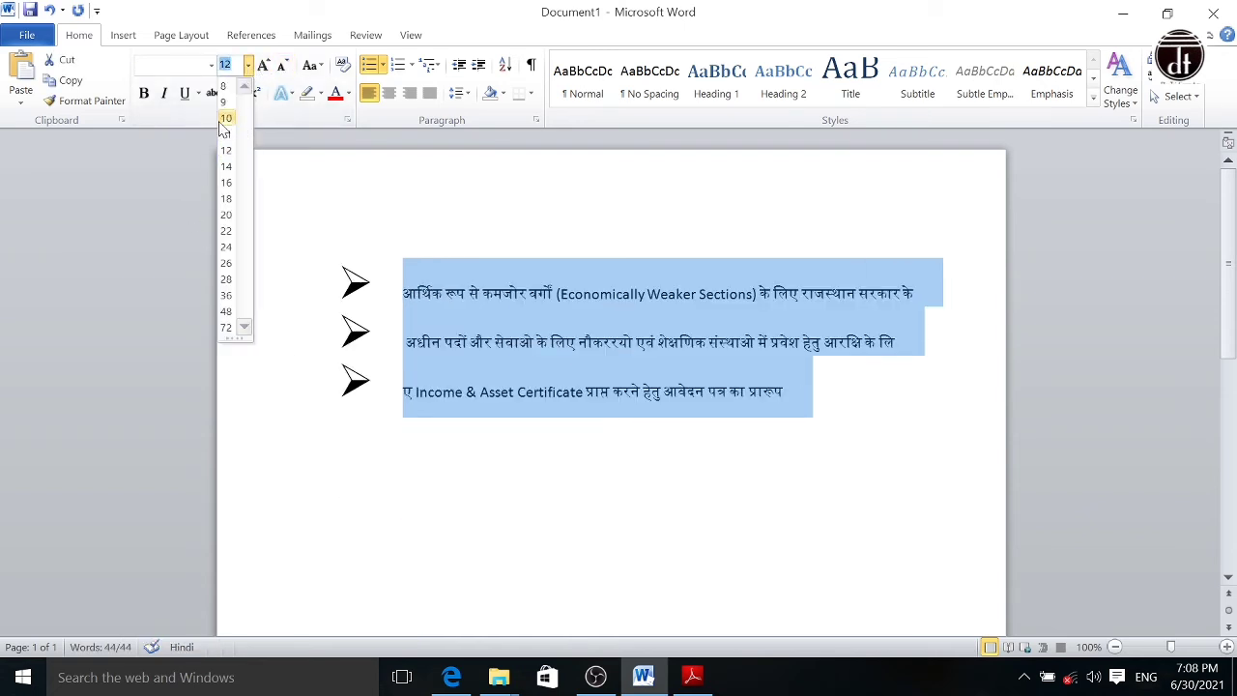
click(225, 214)
click(587, 481)
scroll(587, 481, down, 1)
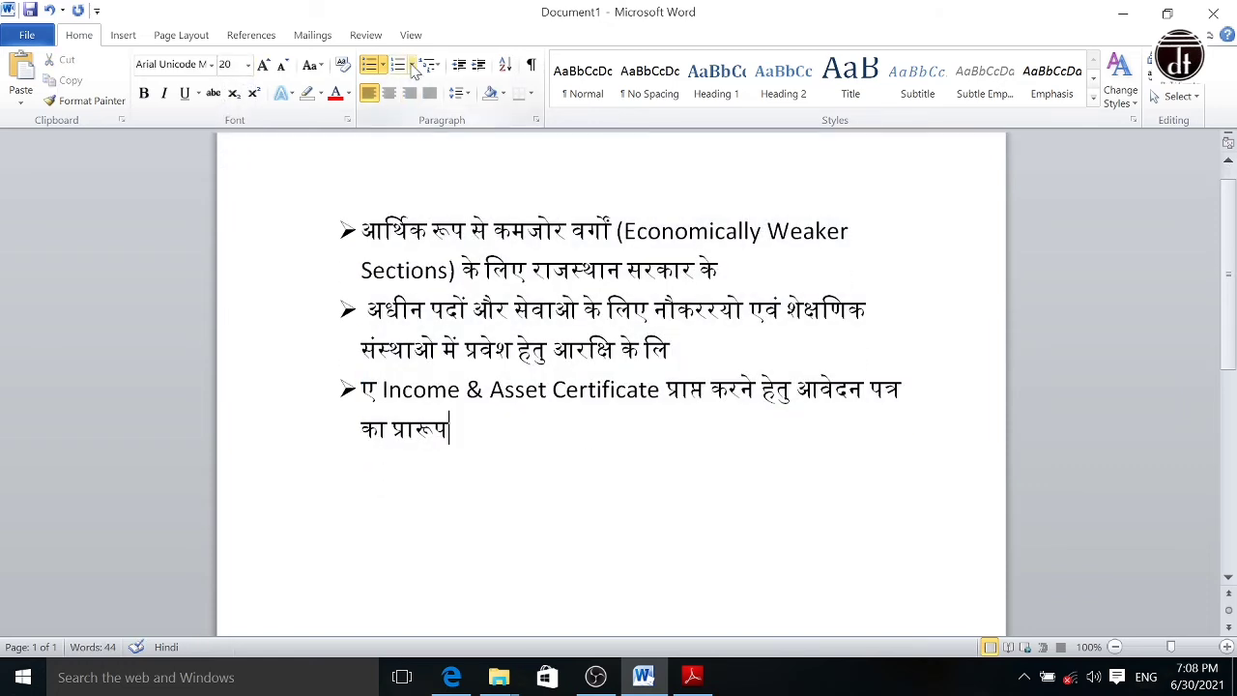
Step: Replace the bullets of the whole list with the 1. 2. 3. format from the numbering library
key(ctrl+a)
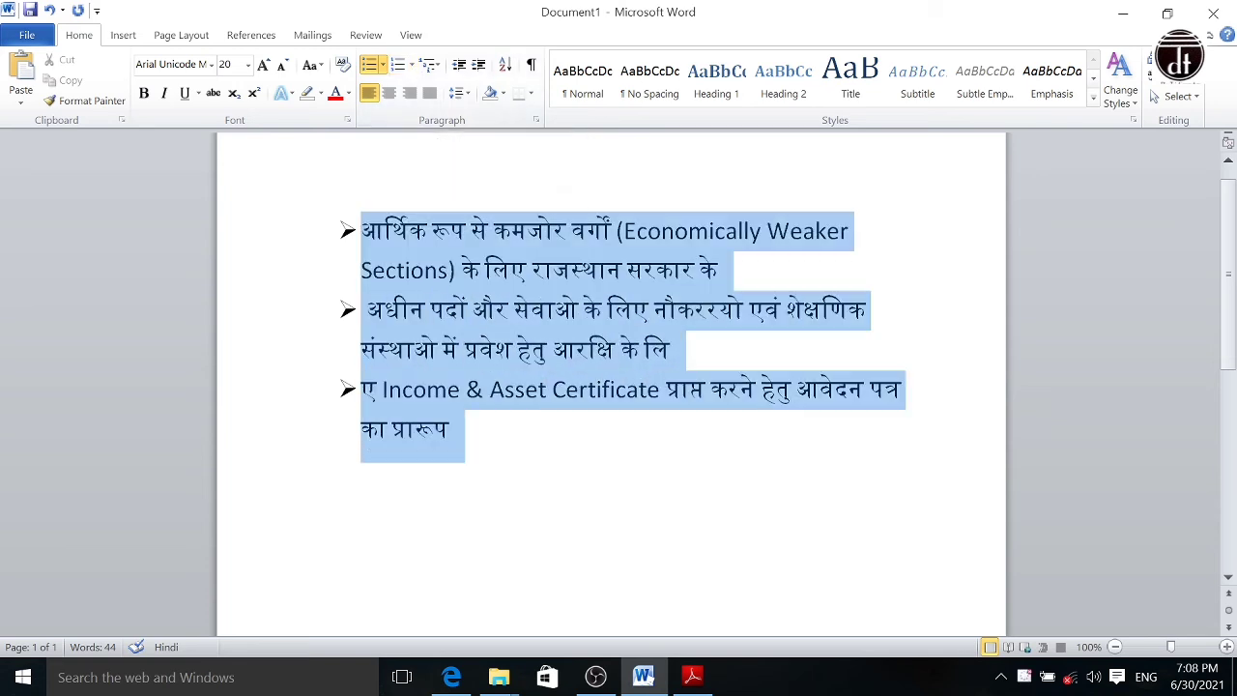
click(413, 67)
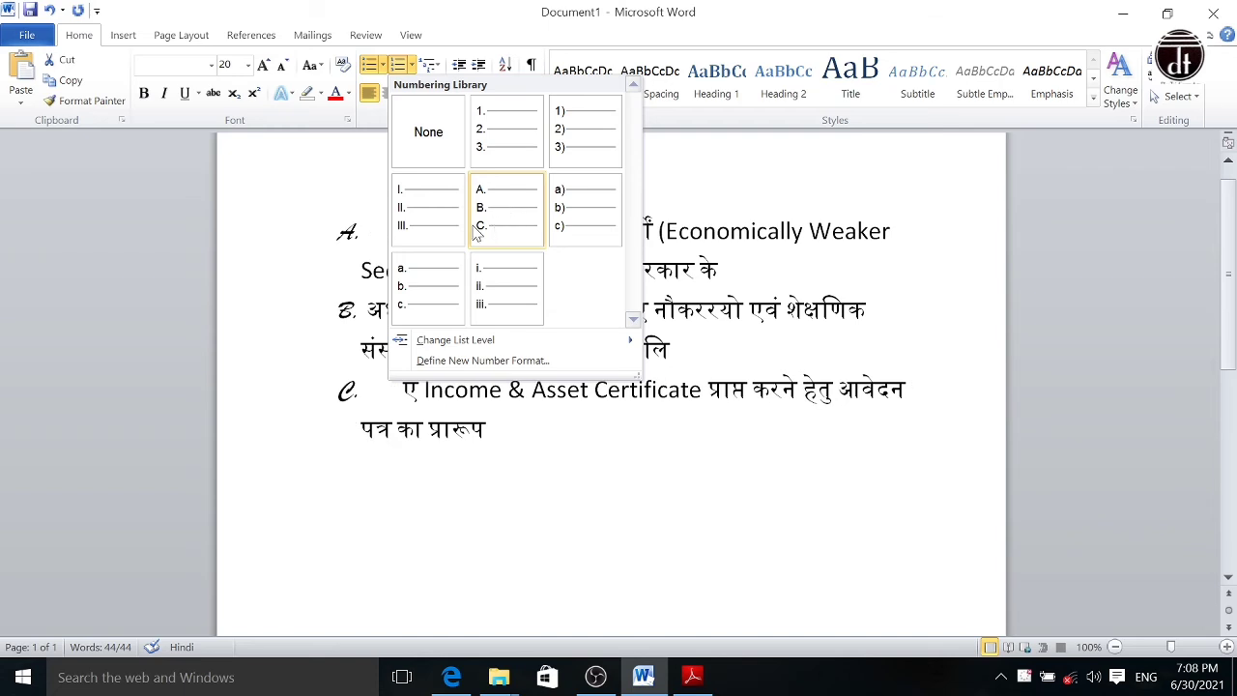
click(525, 132)
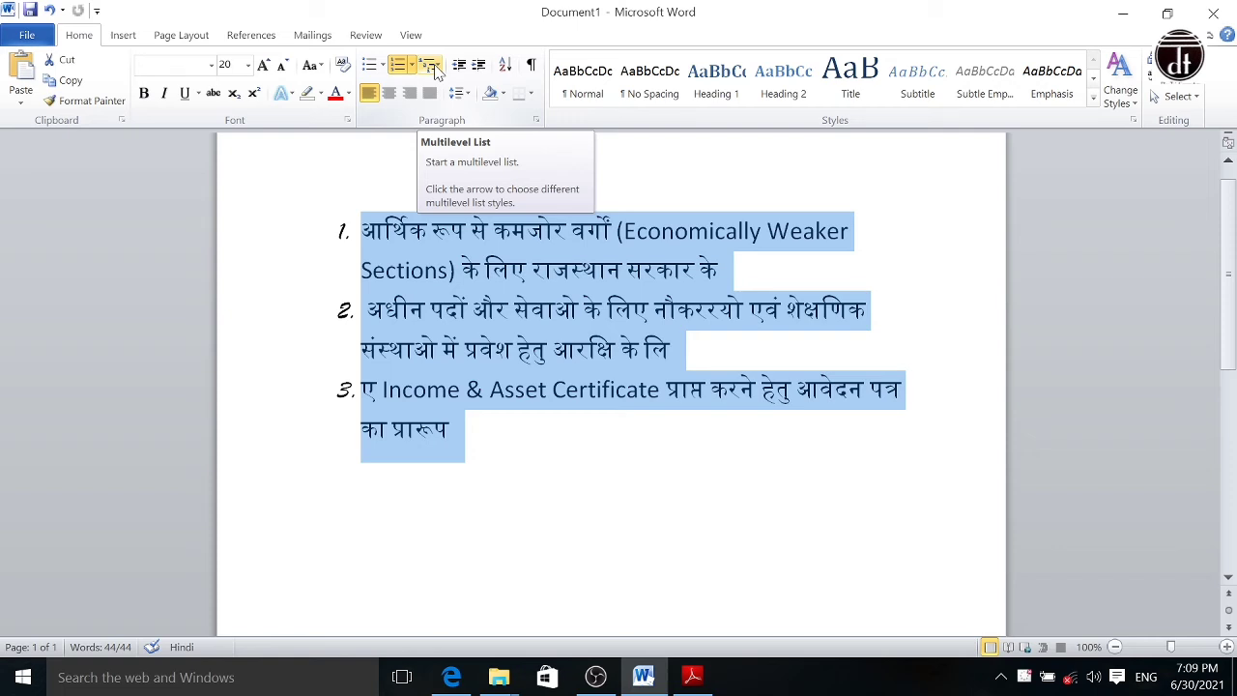
Step: Add an empty item after the first numbered item, demote it two list levels, and promote it back one level
click(741, 274)
key(Return)
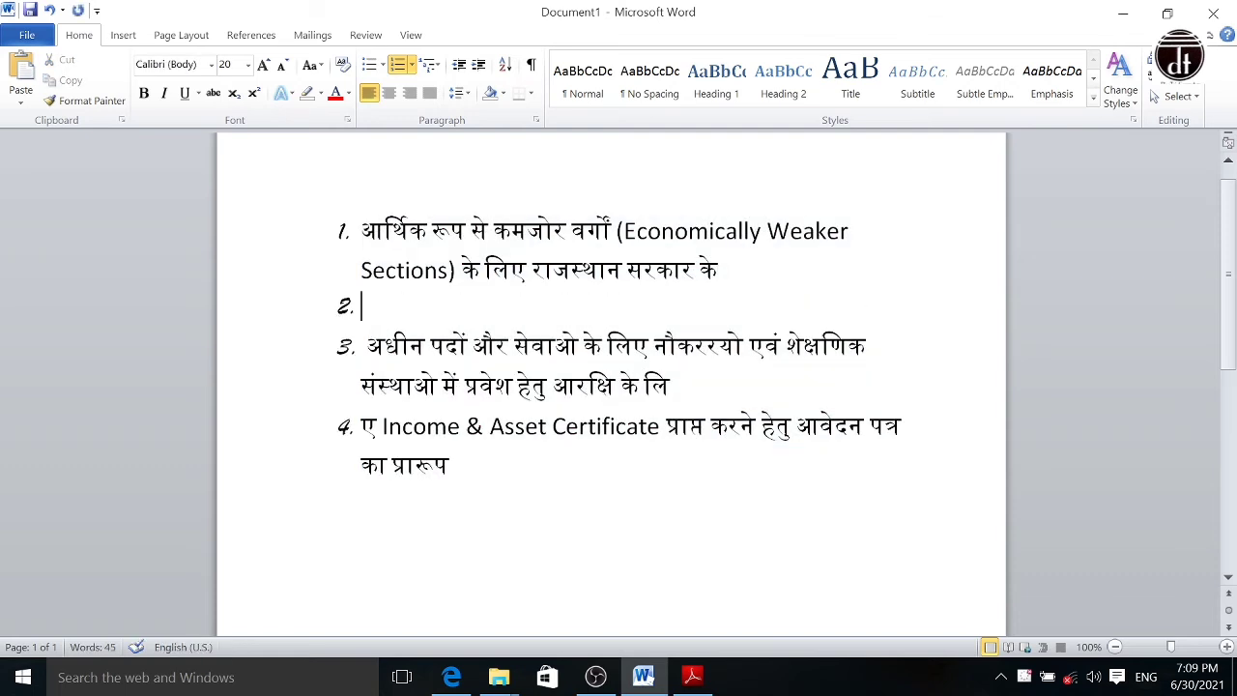
key(Tab)
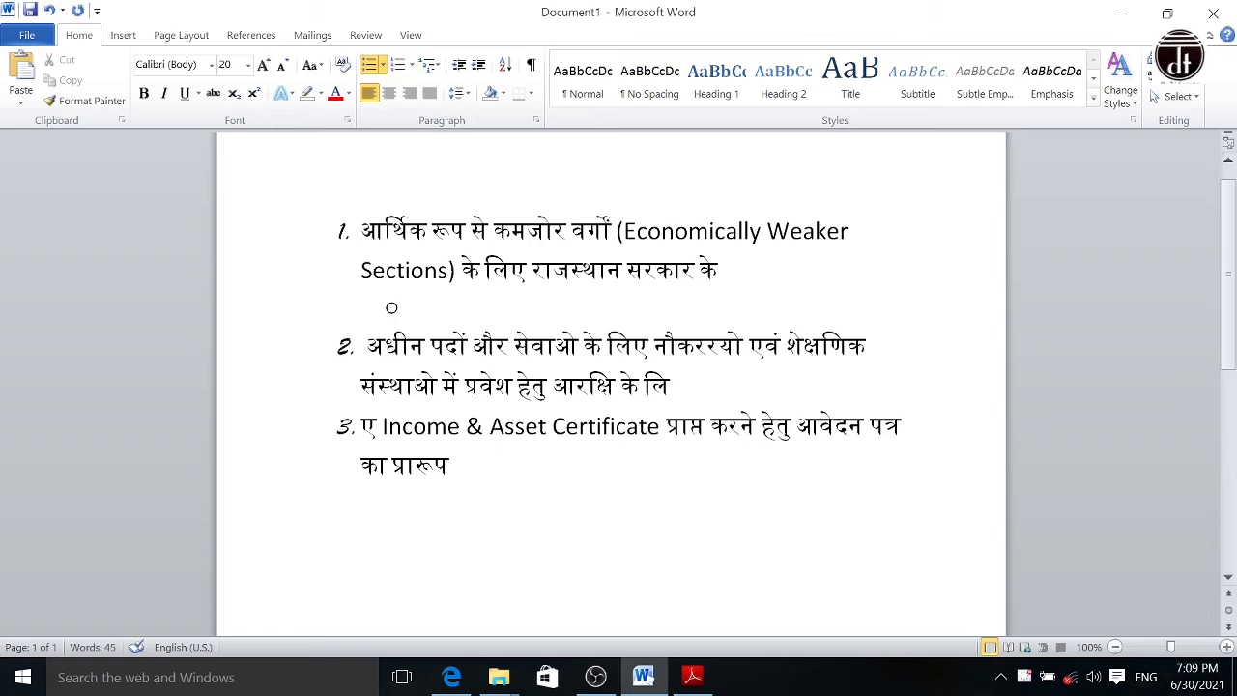
key(Tab)
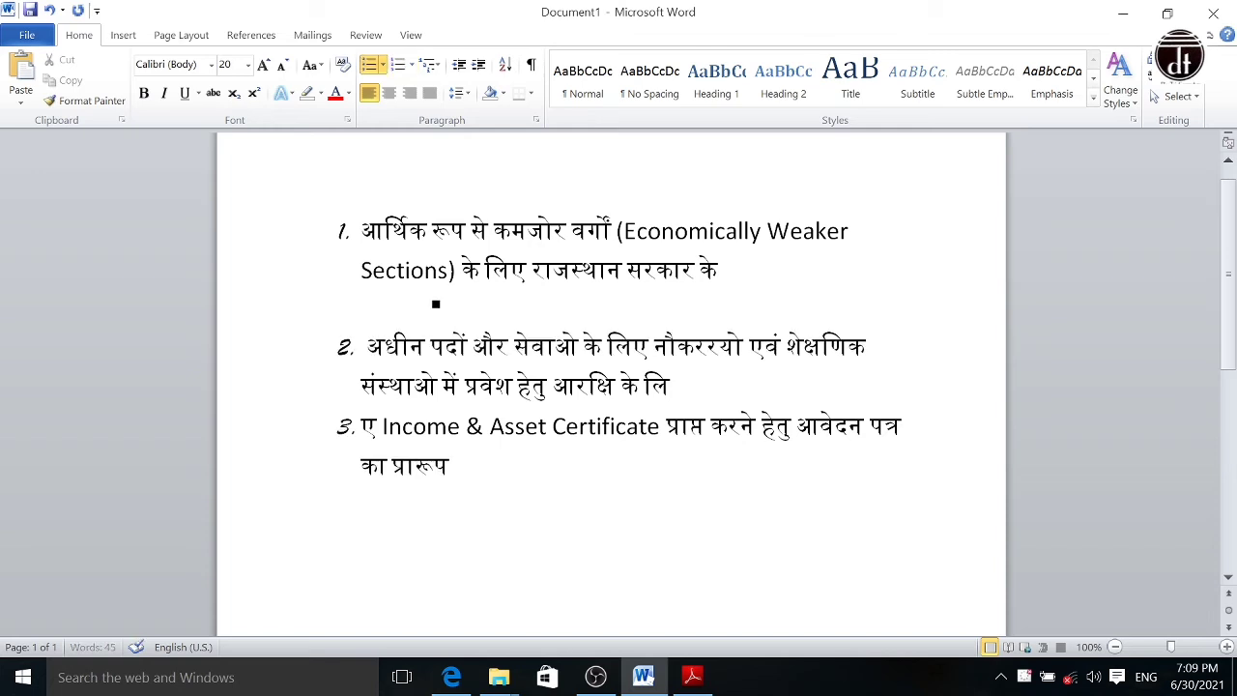
key(shift+Tab)
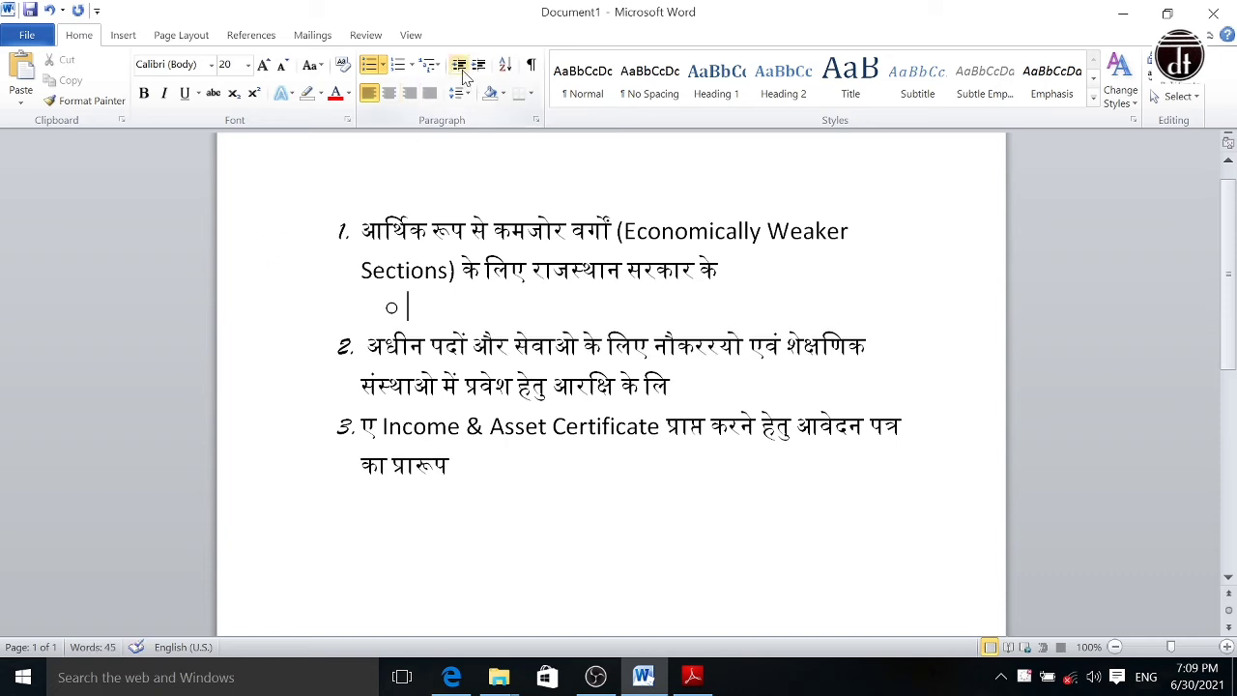
Step: Try smaller and larger indents on the whole list, and bring it back to the page's left margin
drag(310, 204, 653, 432)
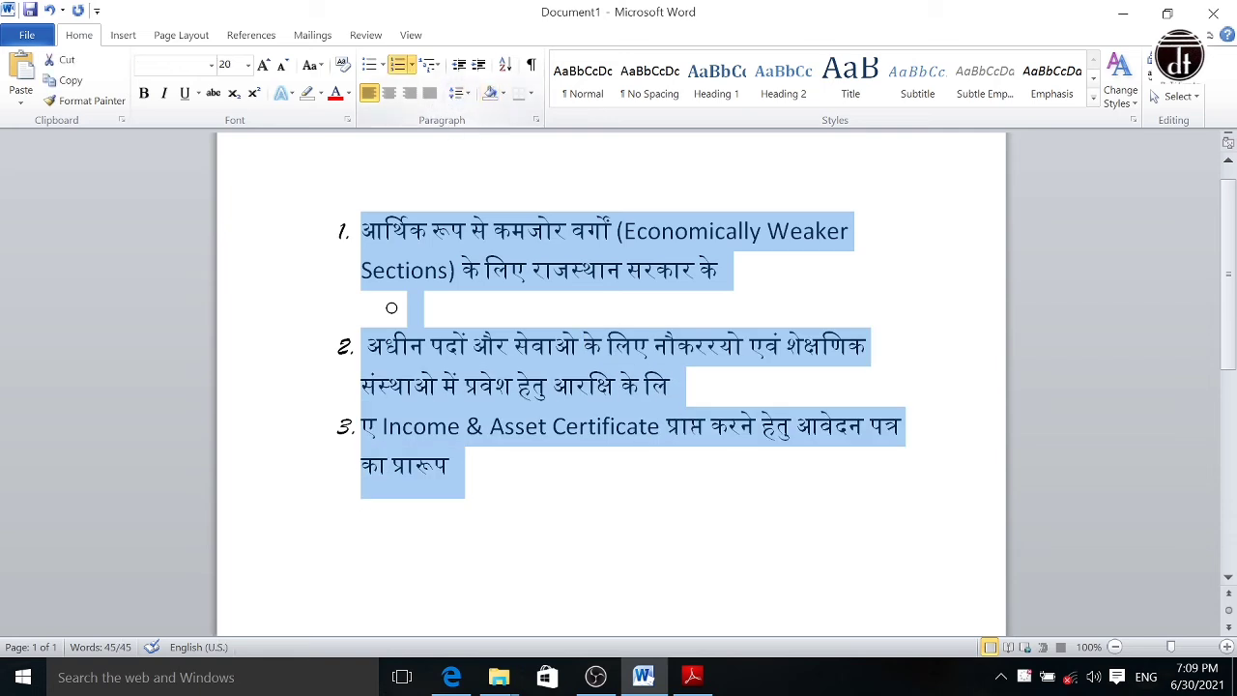
click(461, 66)
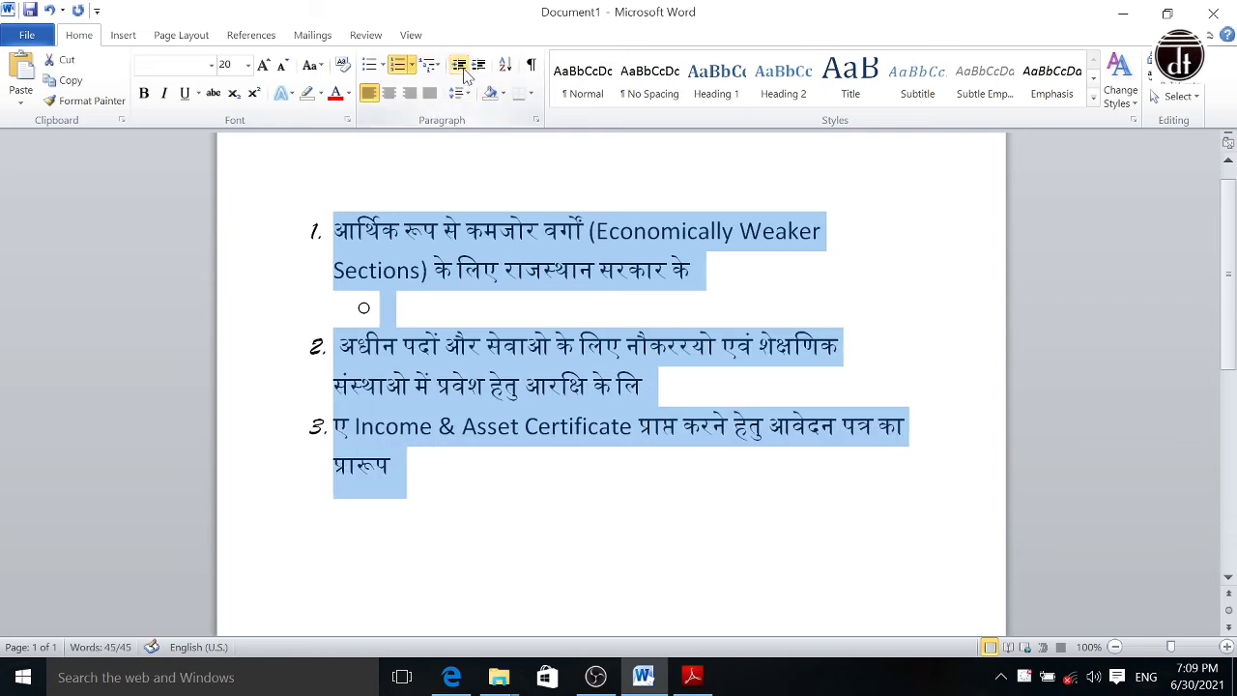
click(478, 66)
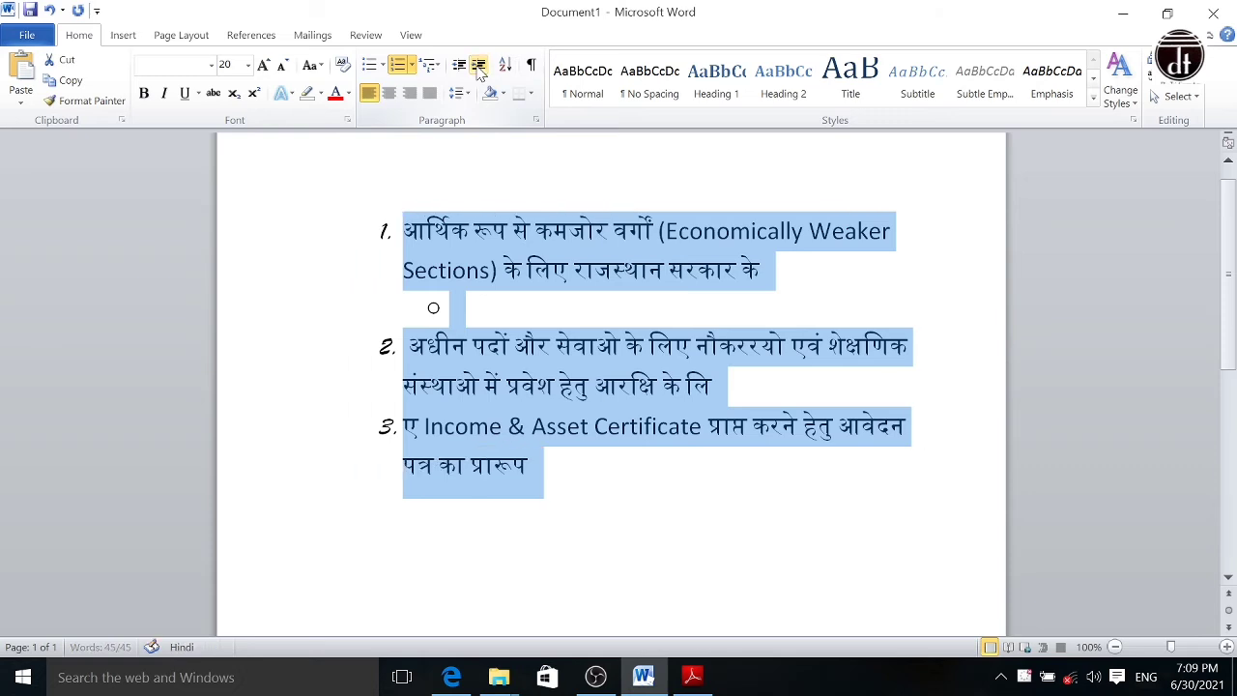
click(479, 65)
click(479, 66)
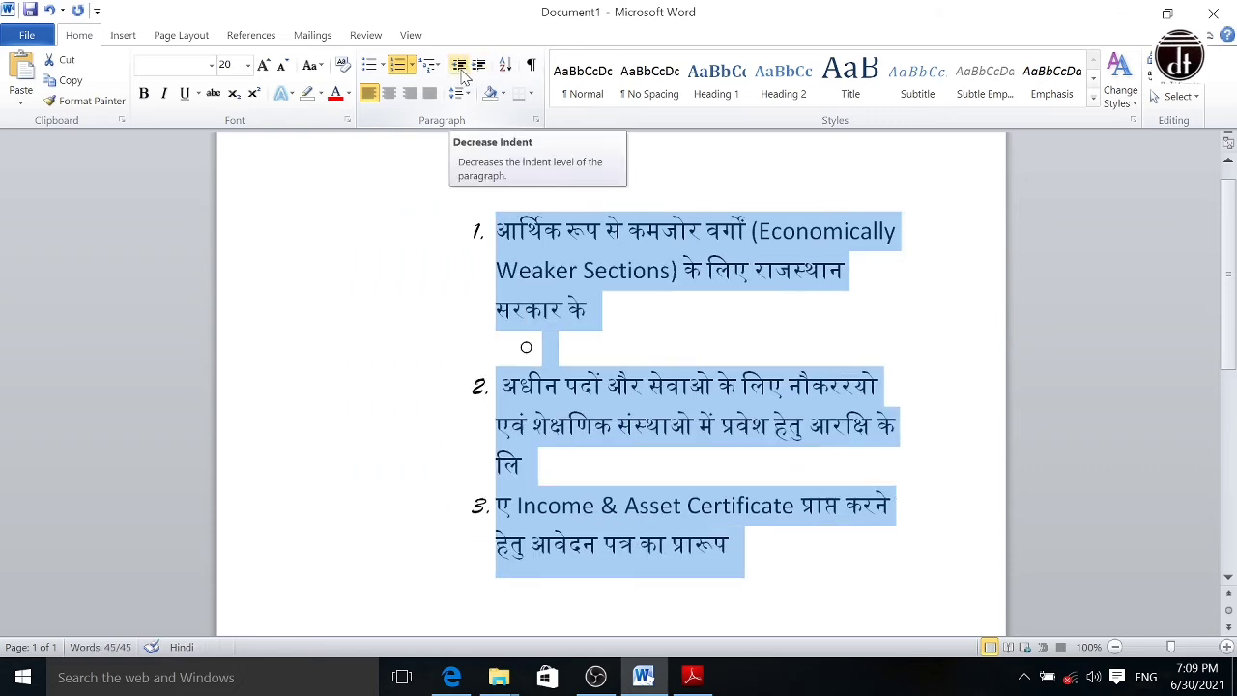
click(461, 66)
click(460, 65)
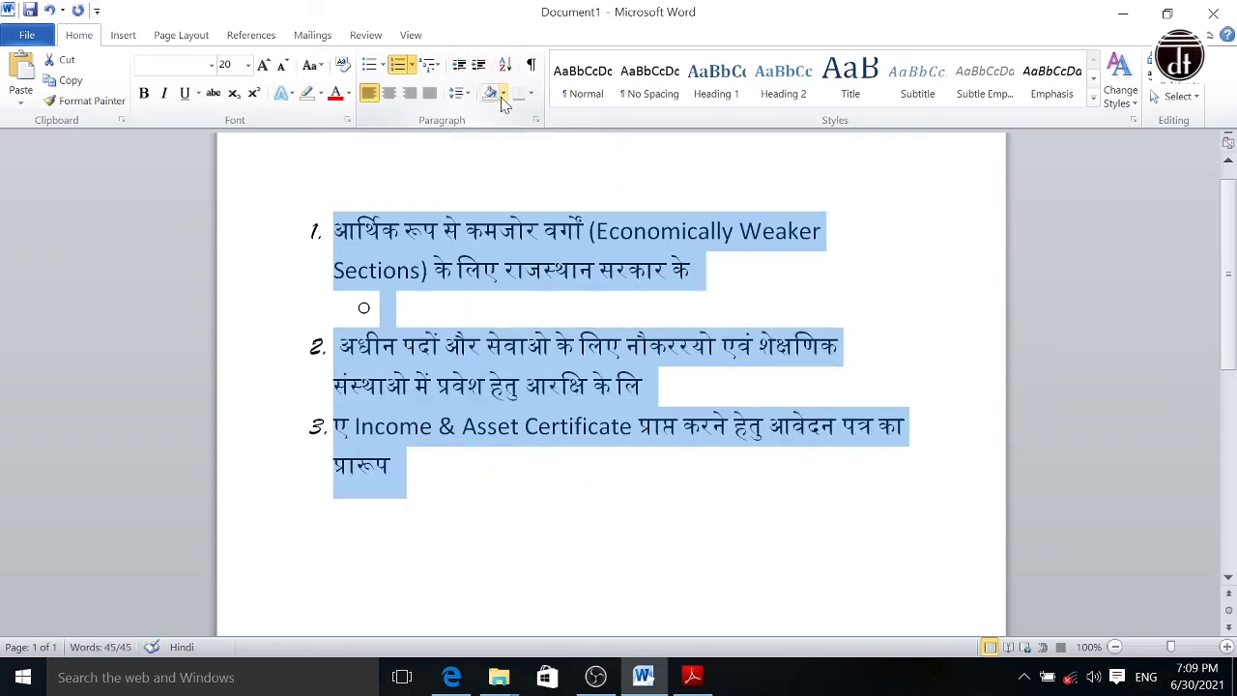
Step: Remove the empty sub-item below the first numbered item
click(405, 309)
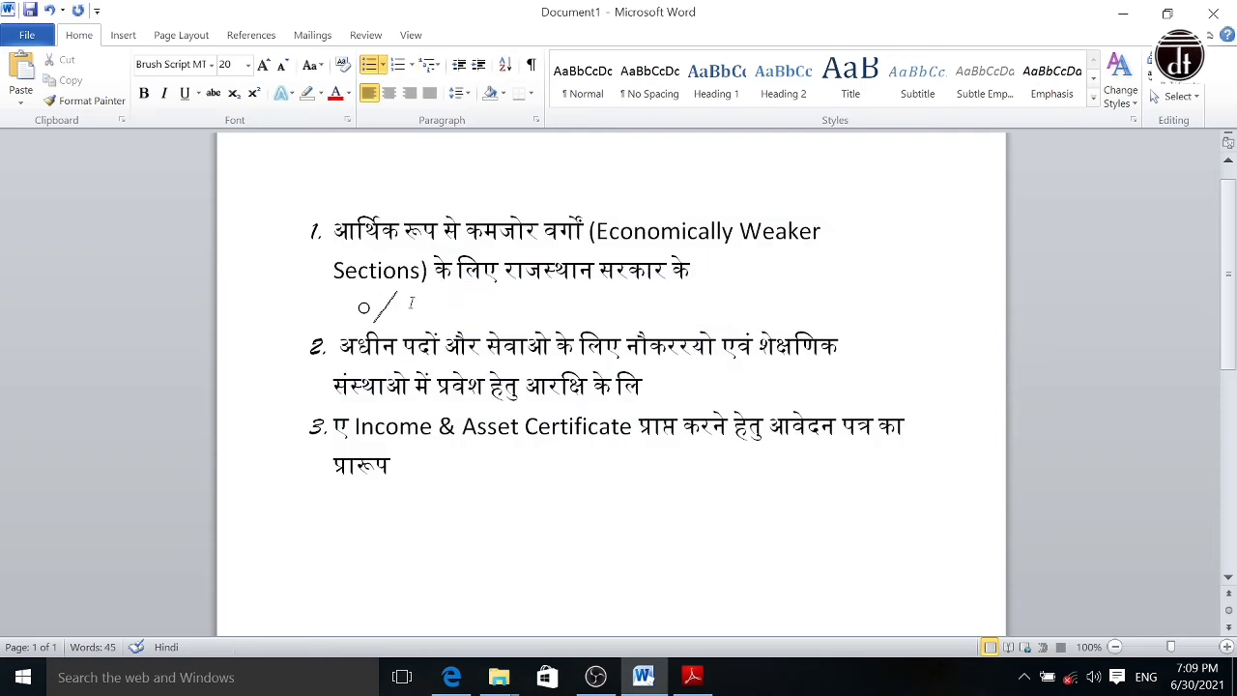
key(BackSpace)
key(BackSpace)
key(BackSpace)
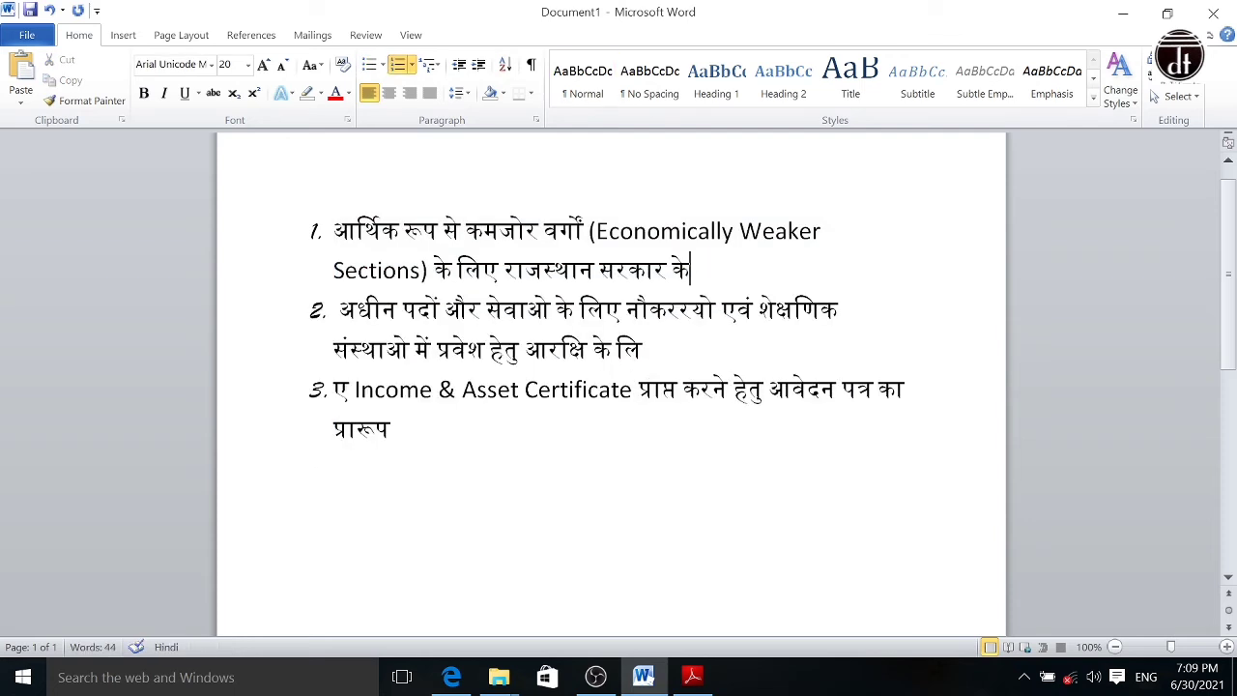
Step: Sort the three numbered items by paragraph text in ascending order, with no header row
drag(334, 230, 406, 440)
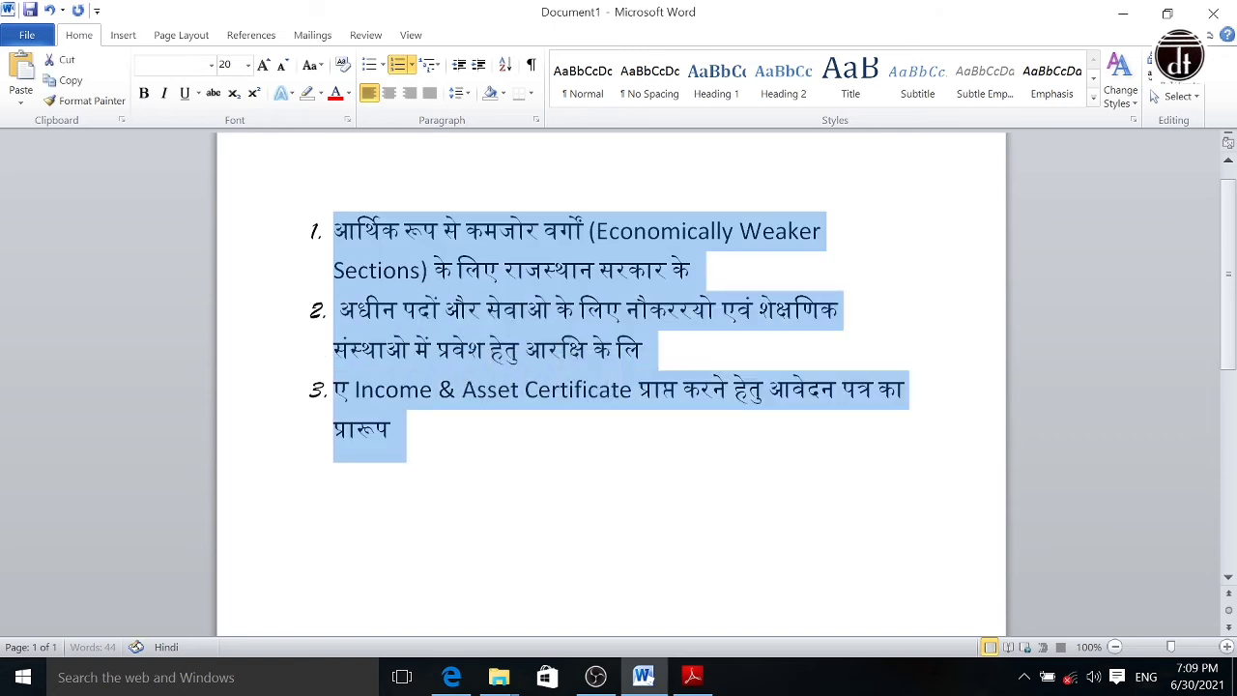
click(504, 64)
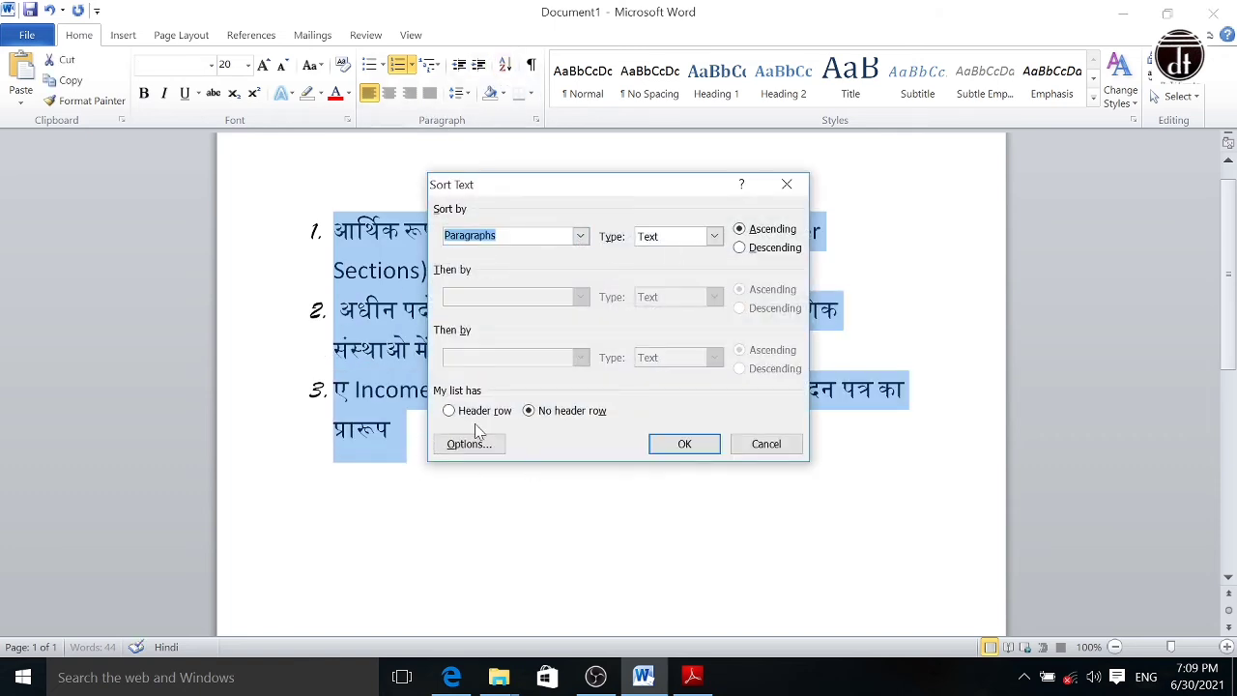
click(686, 447)
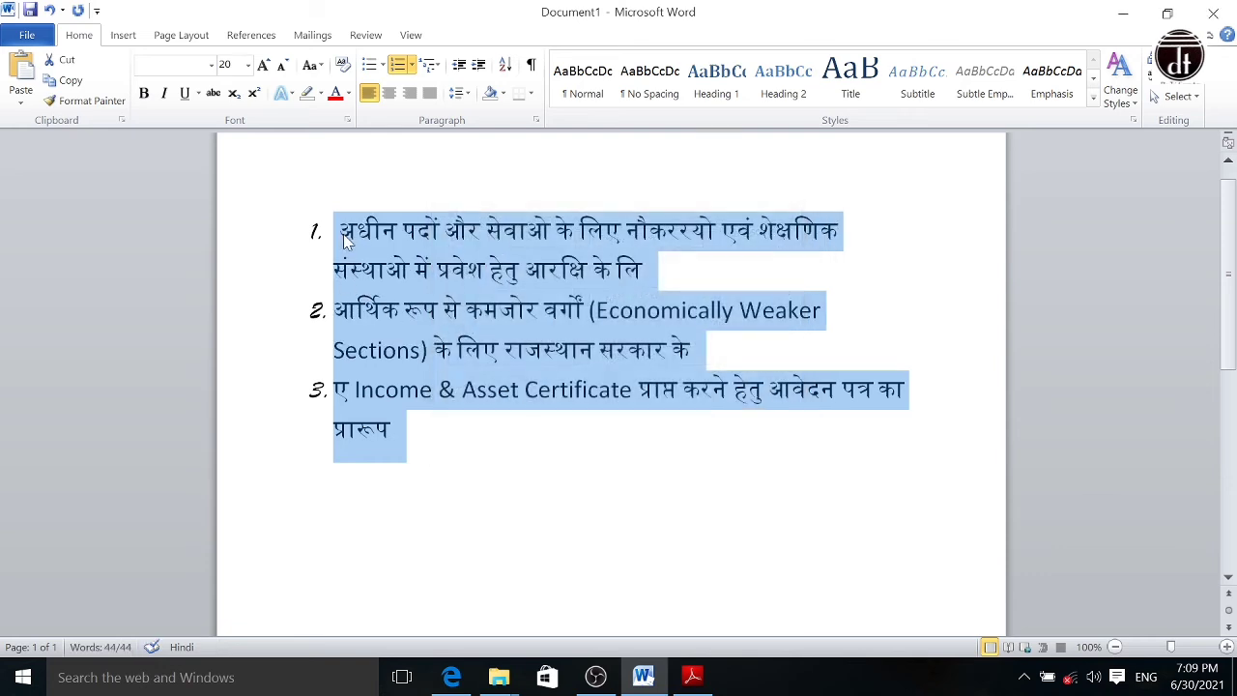
click(358, 232)
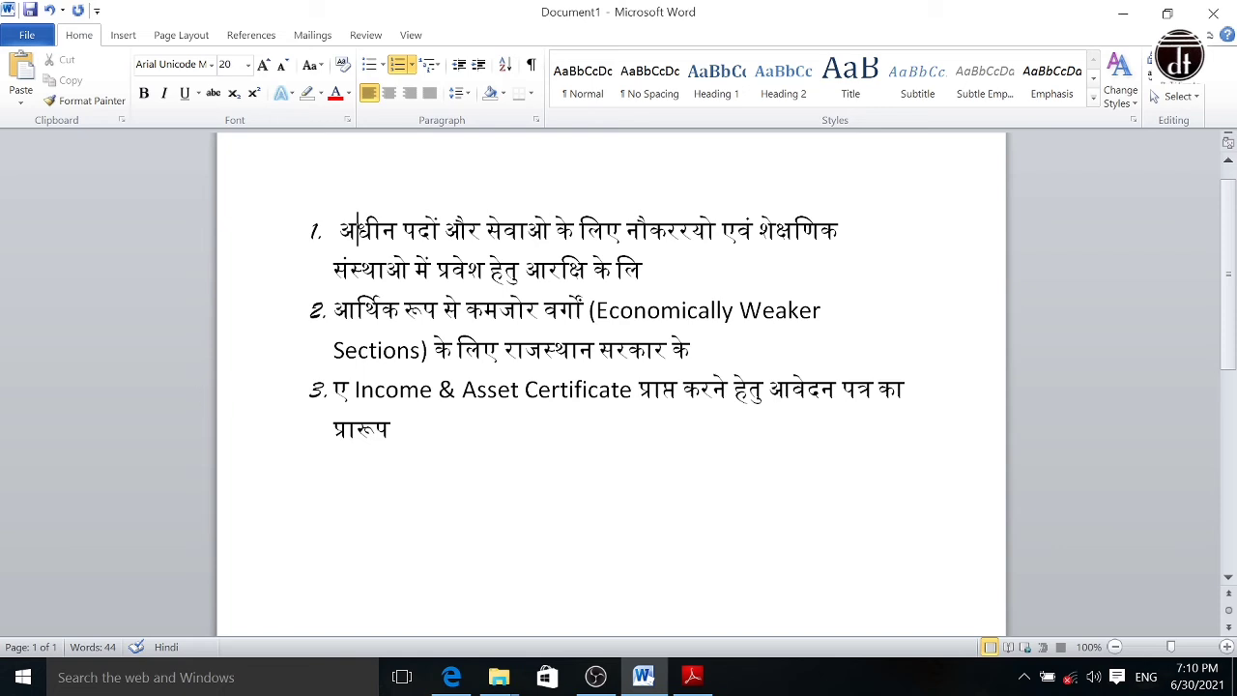
scroll(611, 387, down, 2)
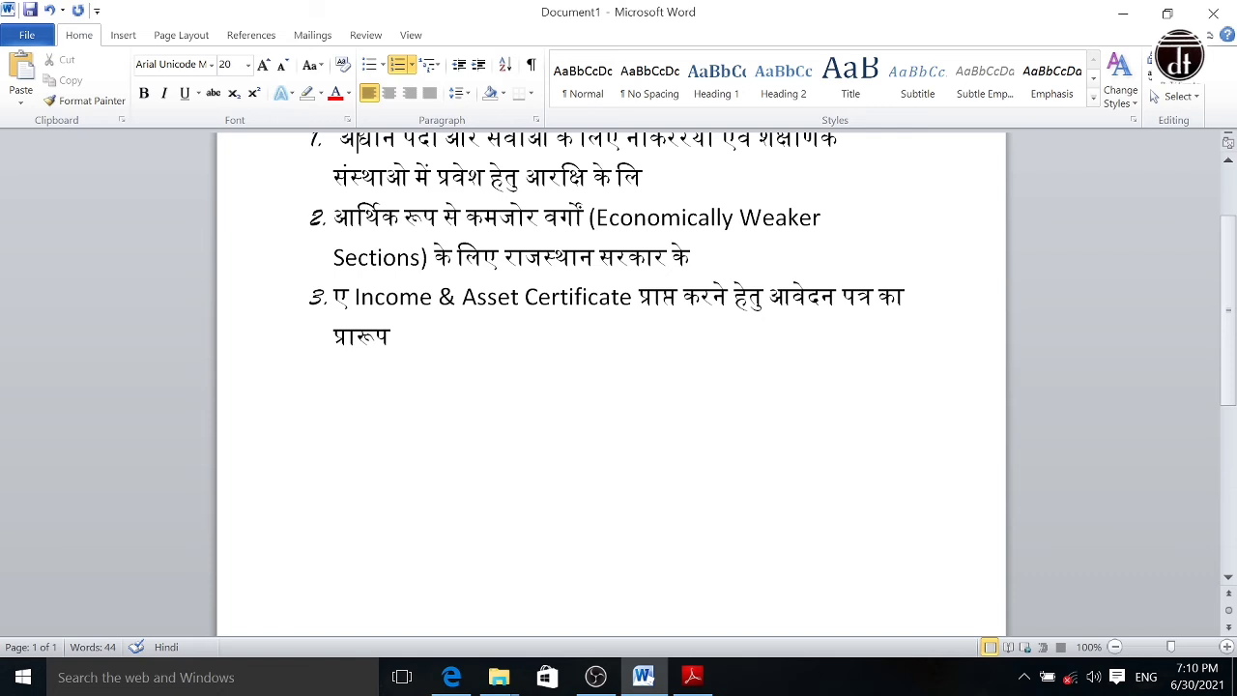
scroll(611, 387, up, 2)
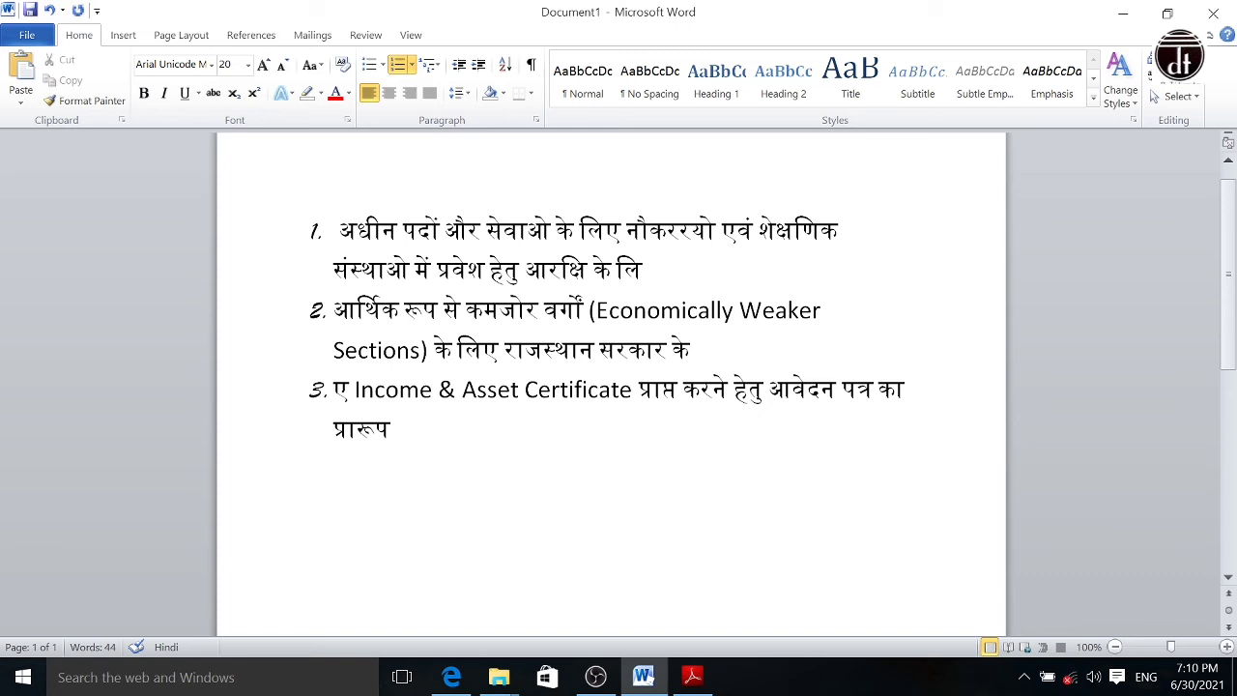
Step: Show the formatting marks while adding several spaces at the end of the first item, and hide the marks again
click(532, 70)
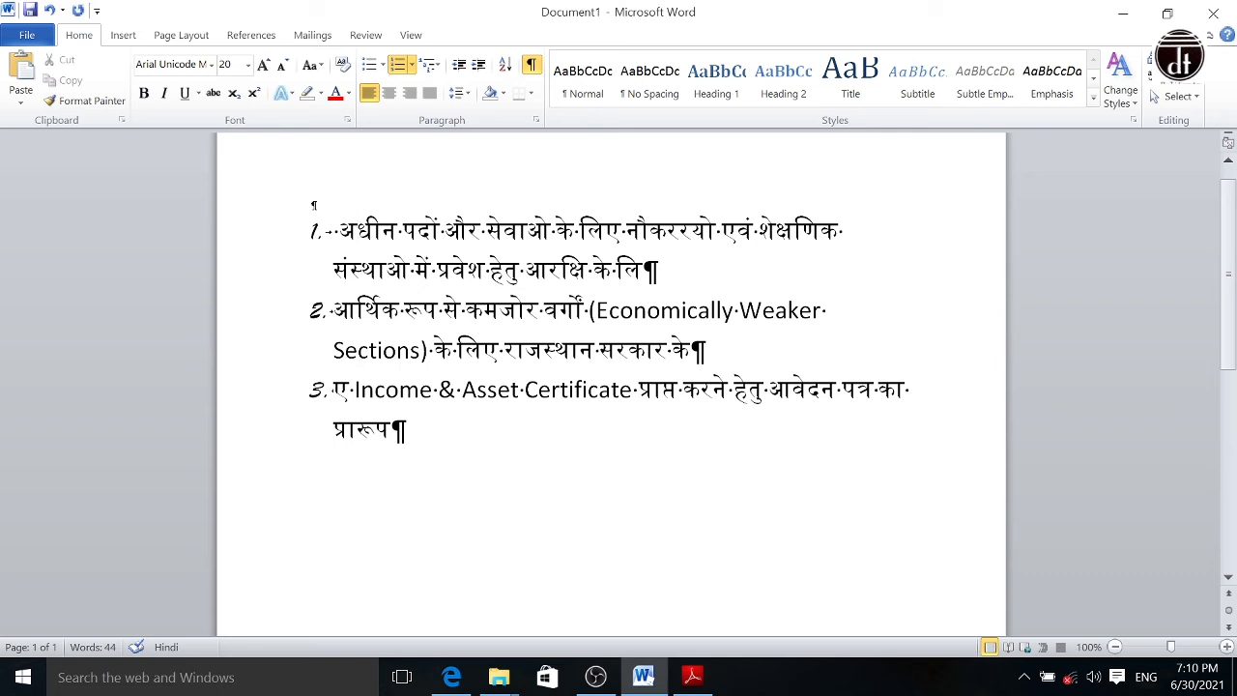
click(643, 270)
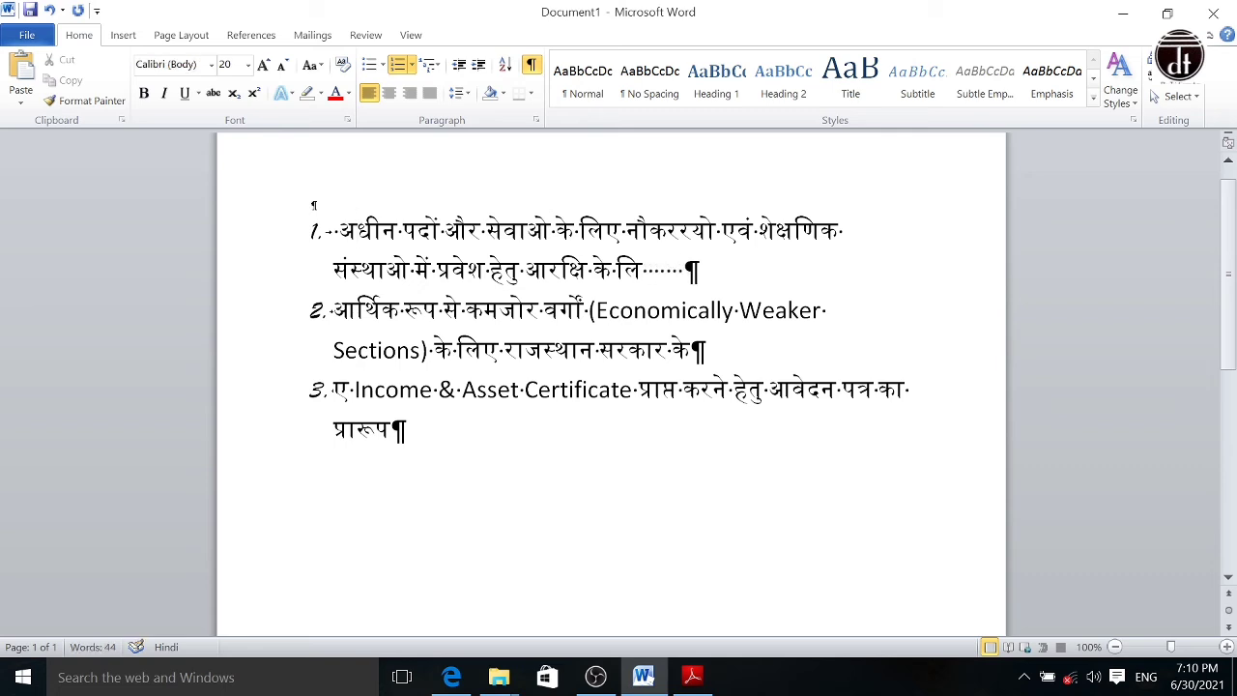
click(531, 64)
key(ctrl+End)
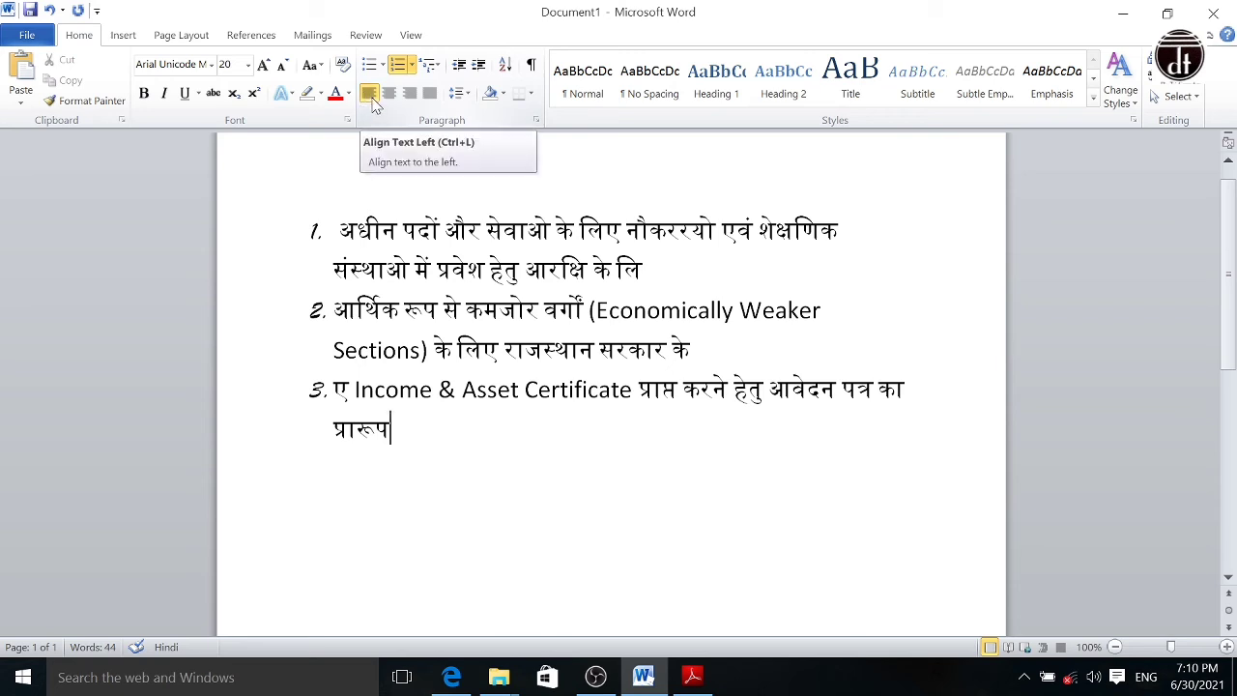
Step: Justify the whole list and remove its numbering
key(ctrl+a)
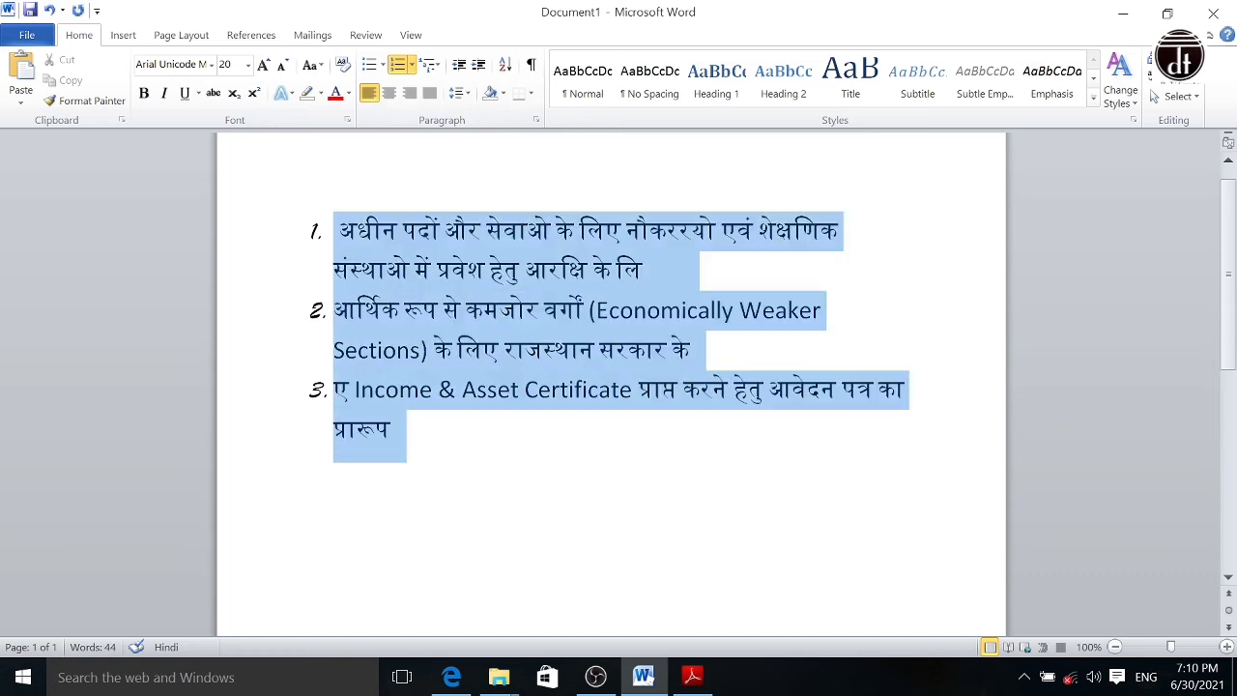
key(ctrl+j)
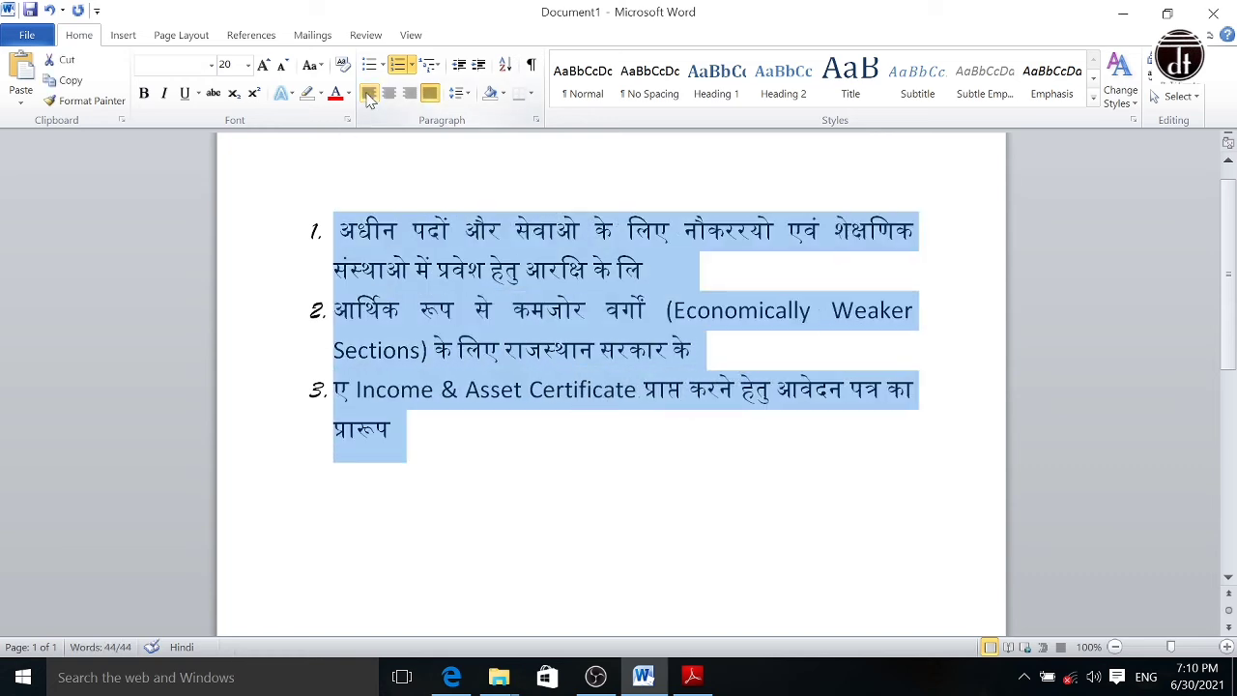
click(397, 63)
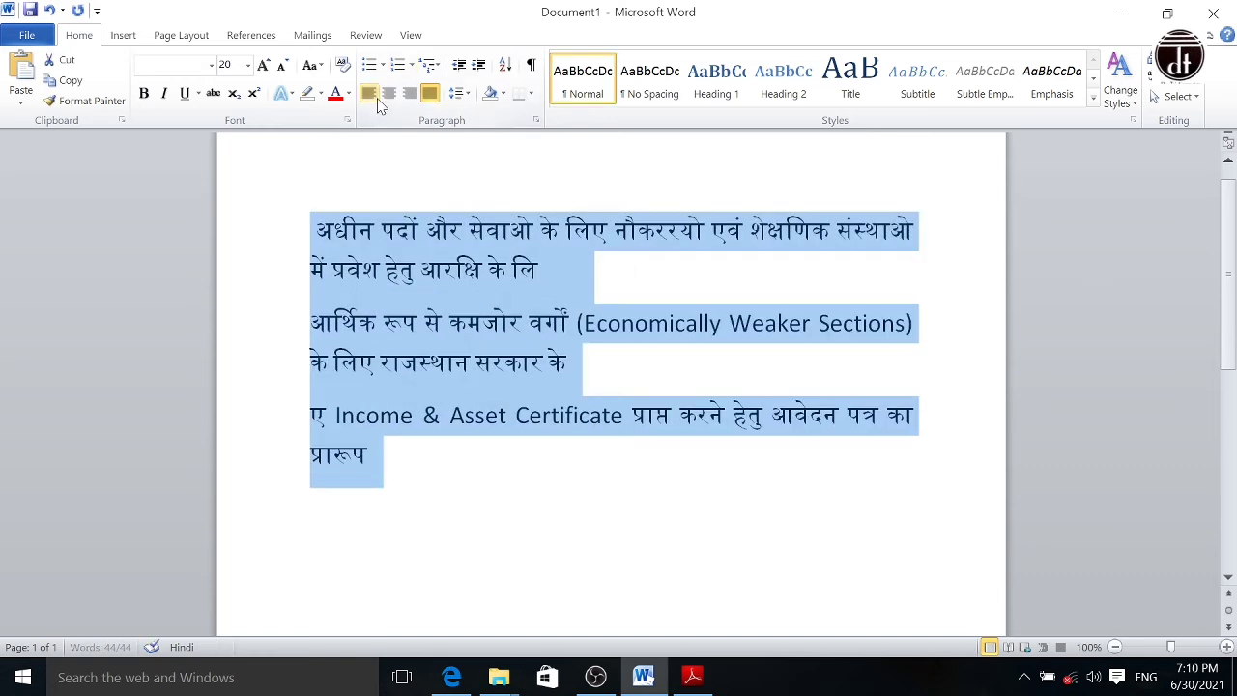
Step: Try centred and right alignment on all three paragraphs, and return them to justified
click(388, 97)
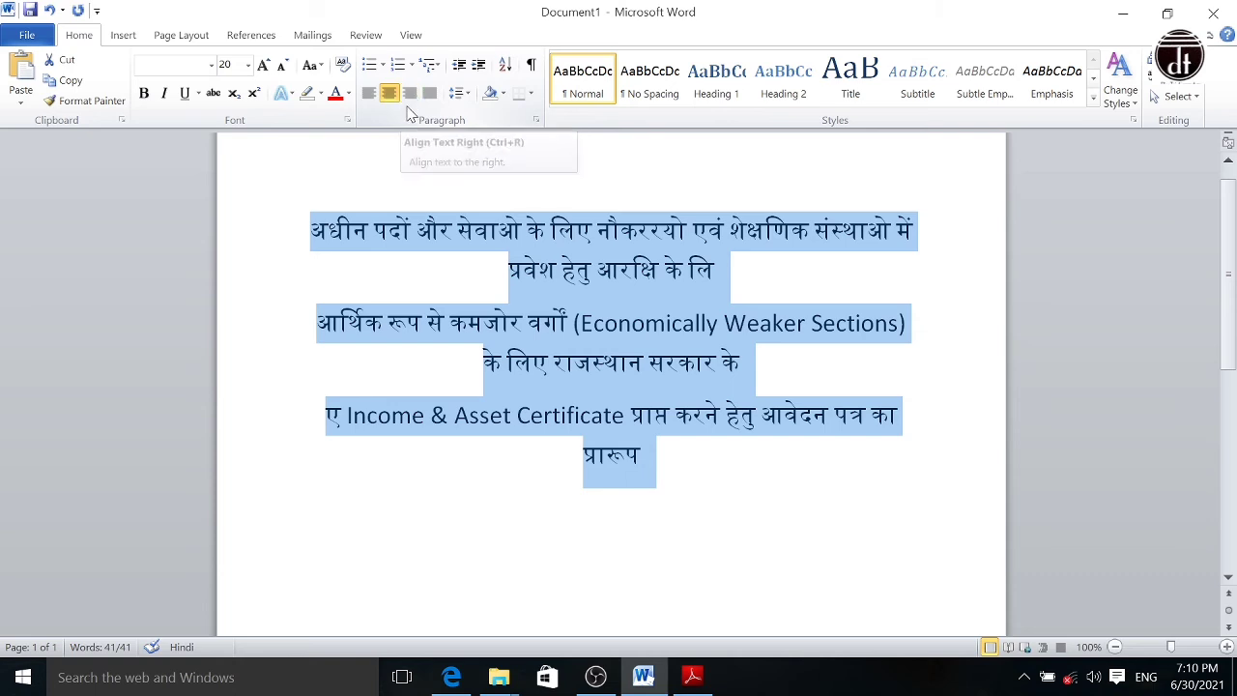
click(411, 94)
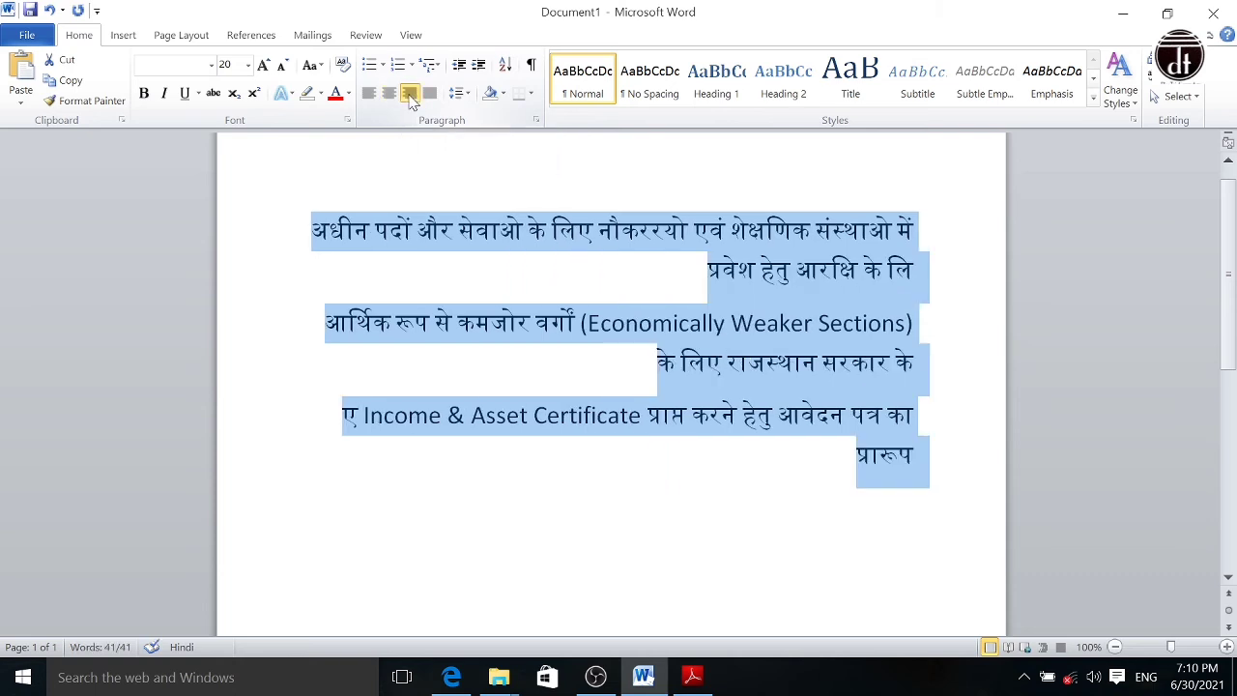
click(431, 94)
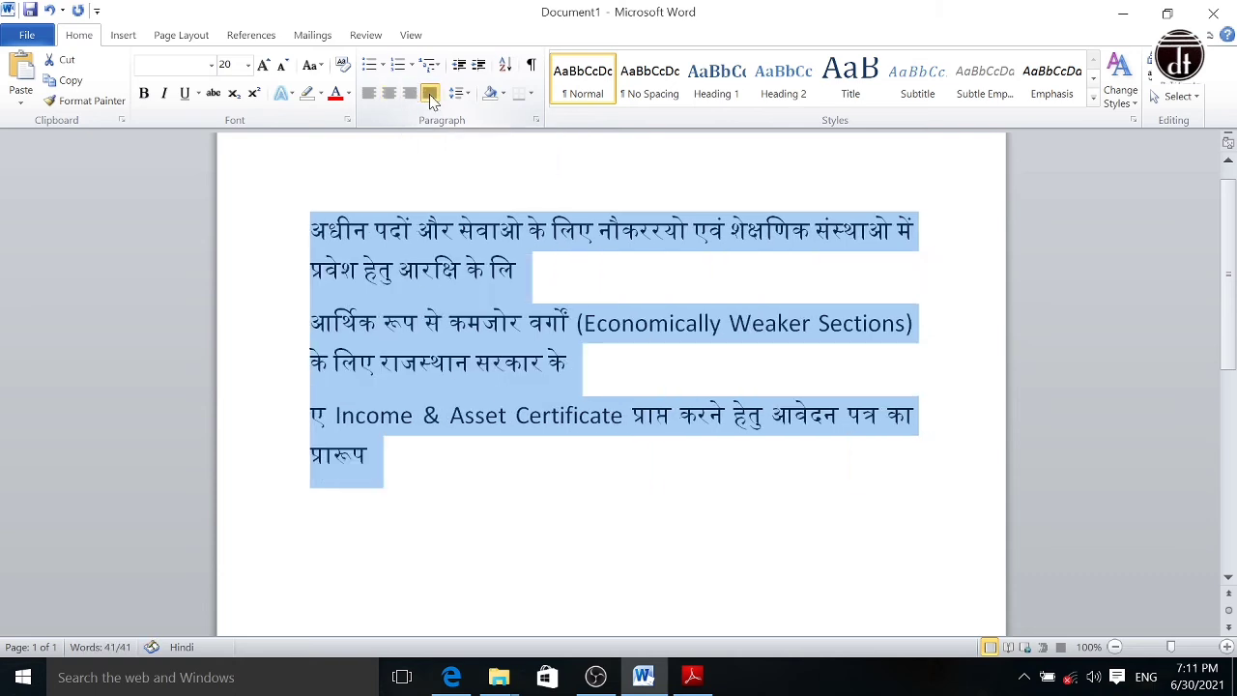
Step: Join the second paragraph onto the end of the first, and set the line spacing of all the text to 1.15
click(530, 276)
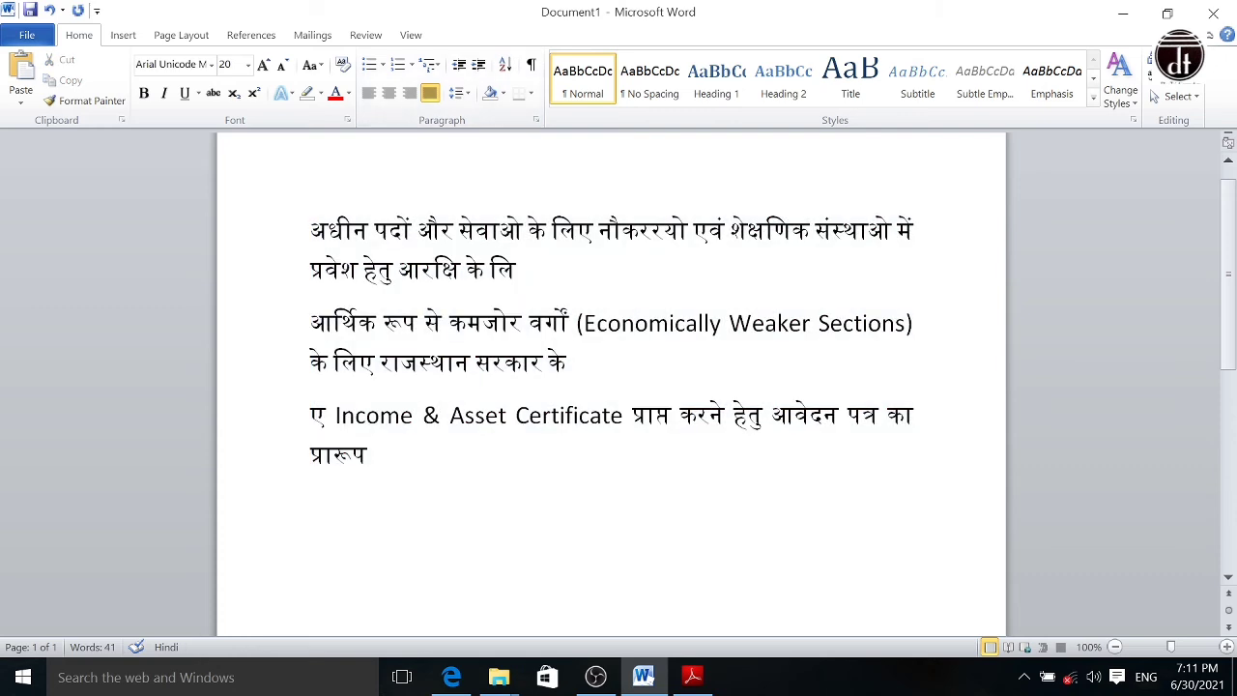
key(Delete)
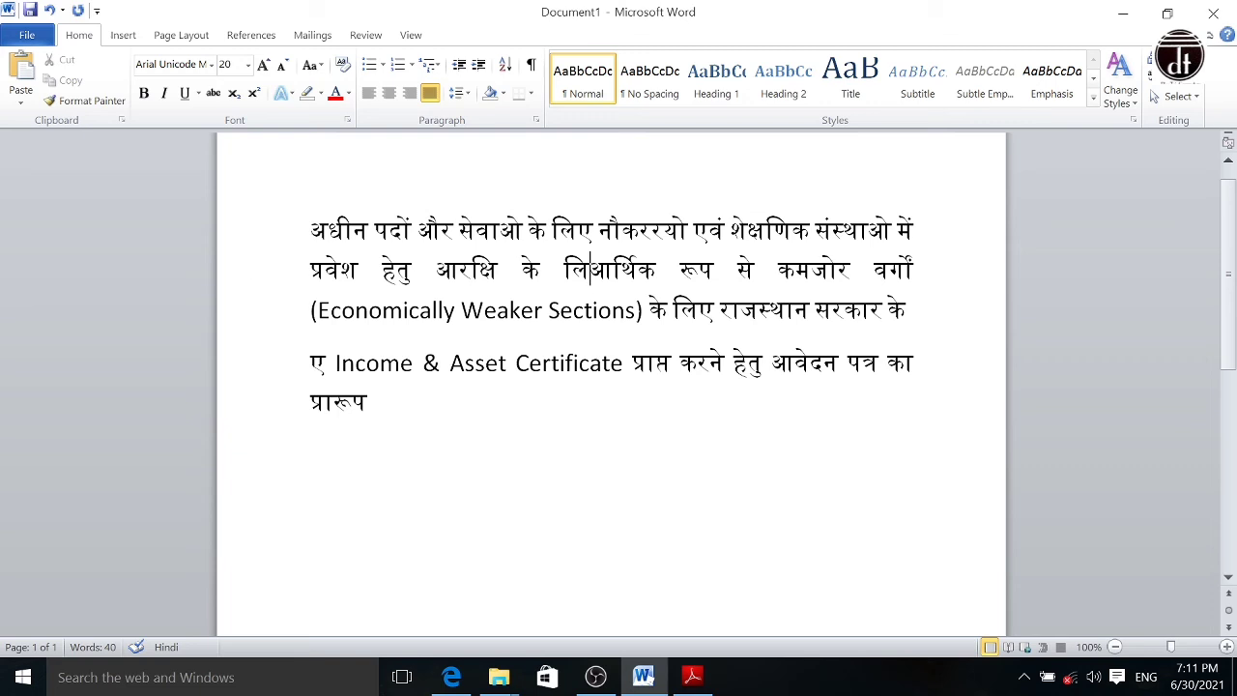
drag(309, 230, 564, 436)
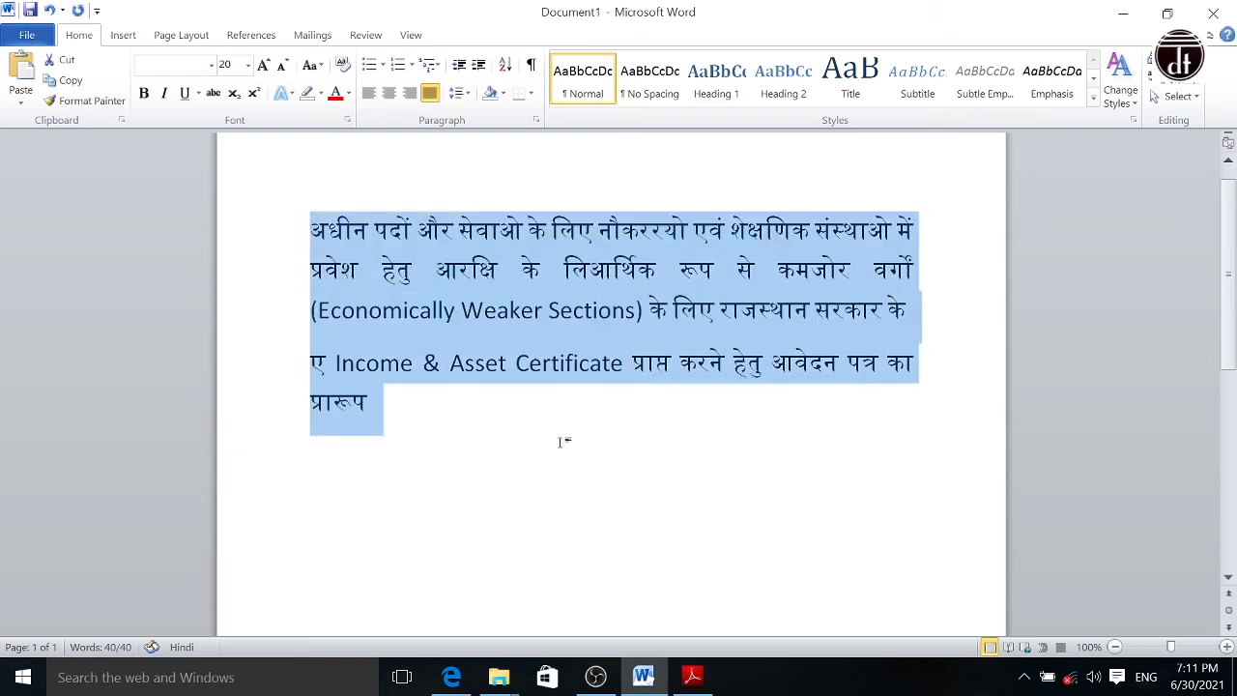
click(466, 94)
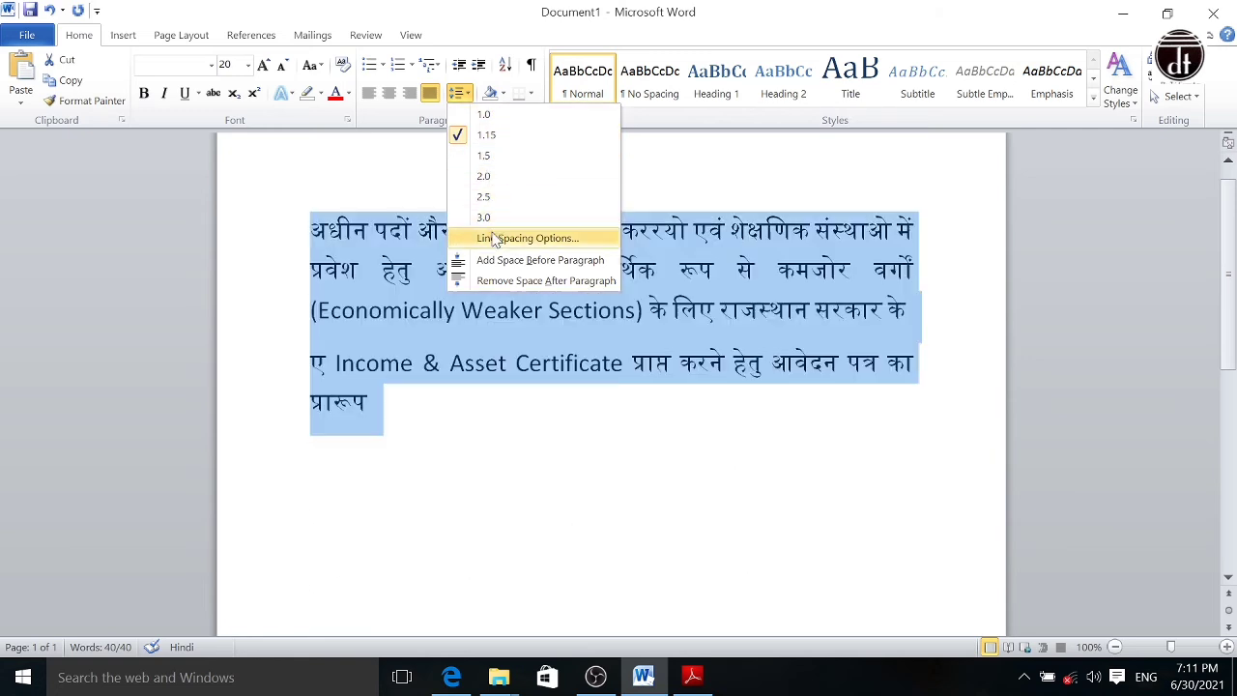
click(486, 135)
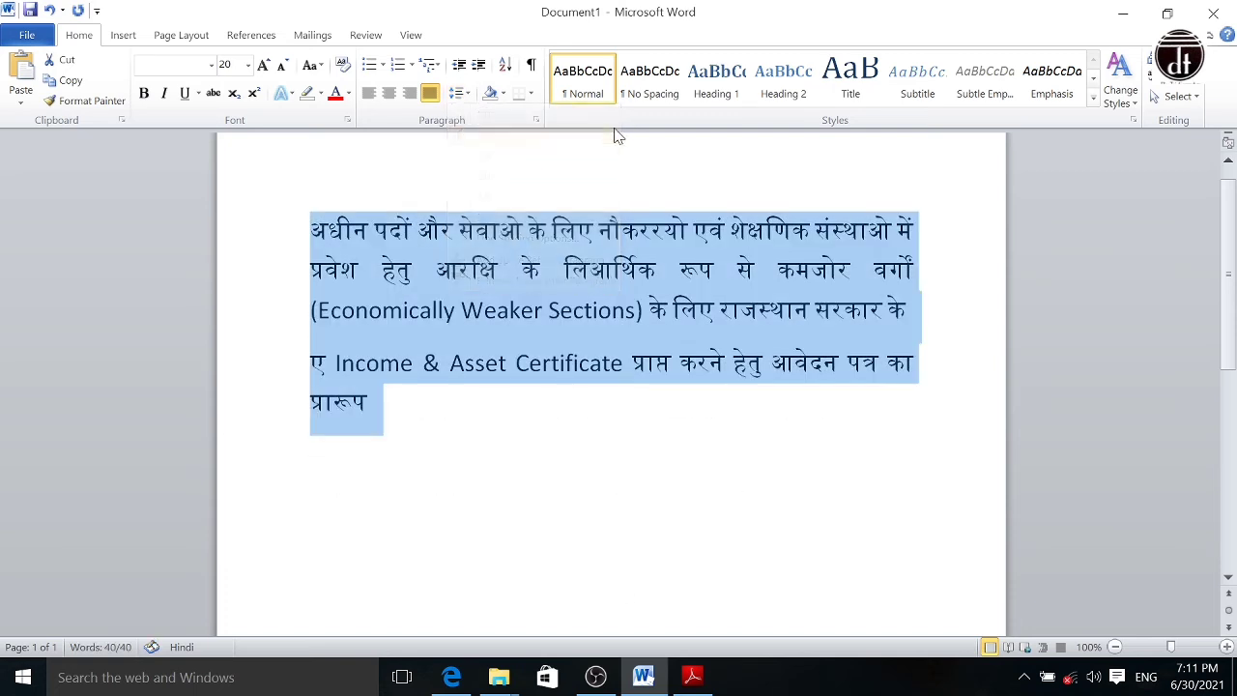
Step: Shade both paragraphs light blue and put all borders around them
click(504, 95)
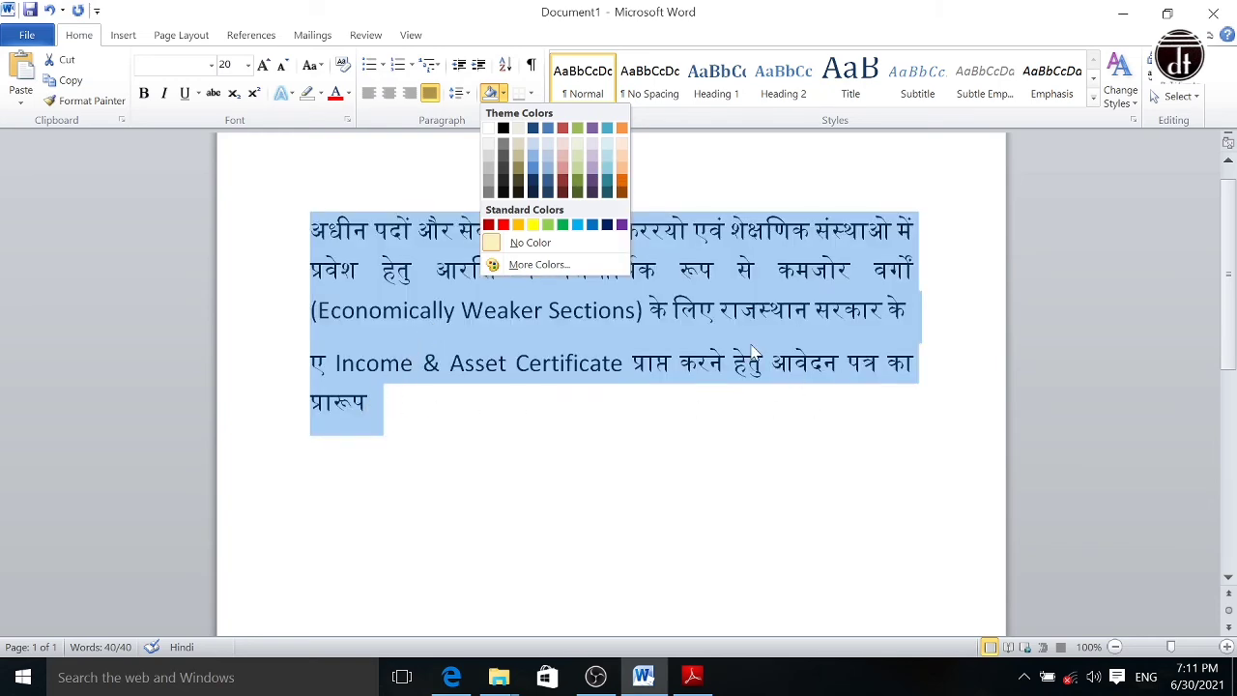
click(548, 166)
click(480, 446)
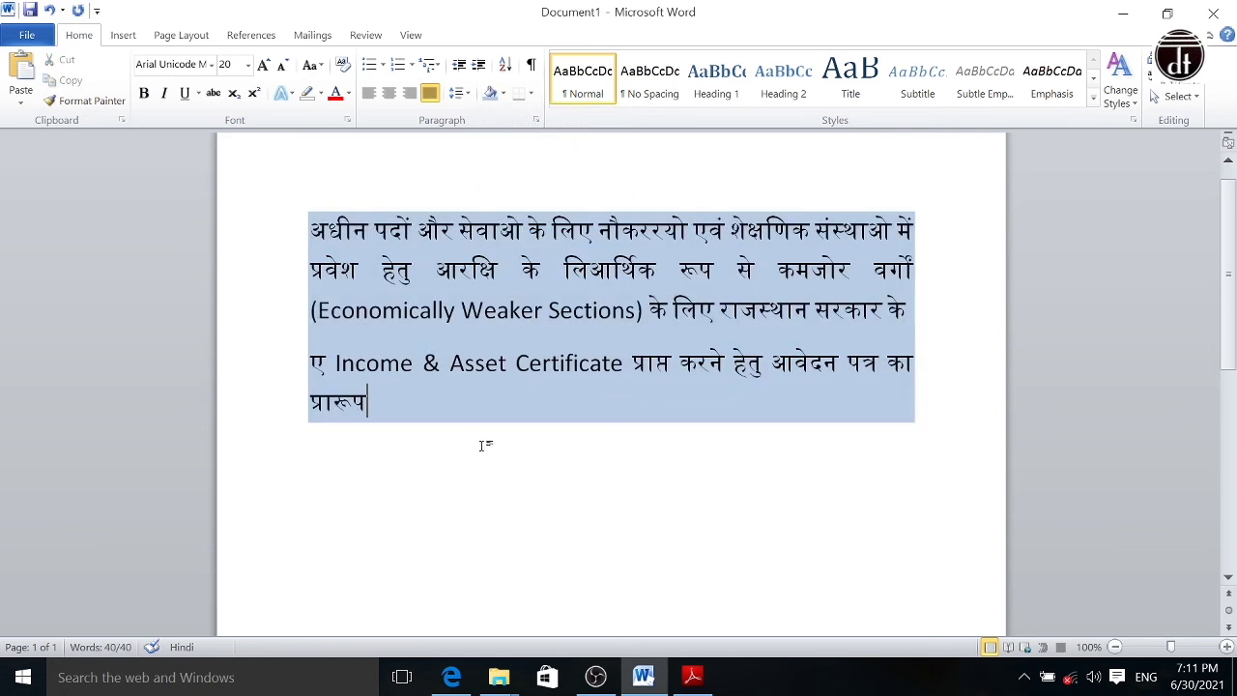
click(531, 95)
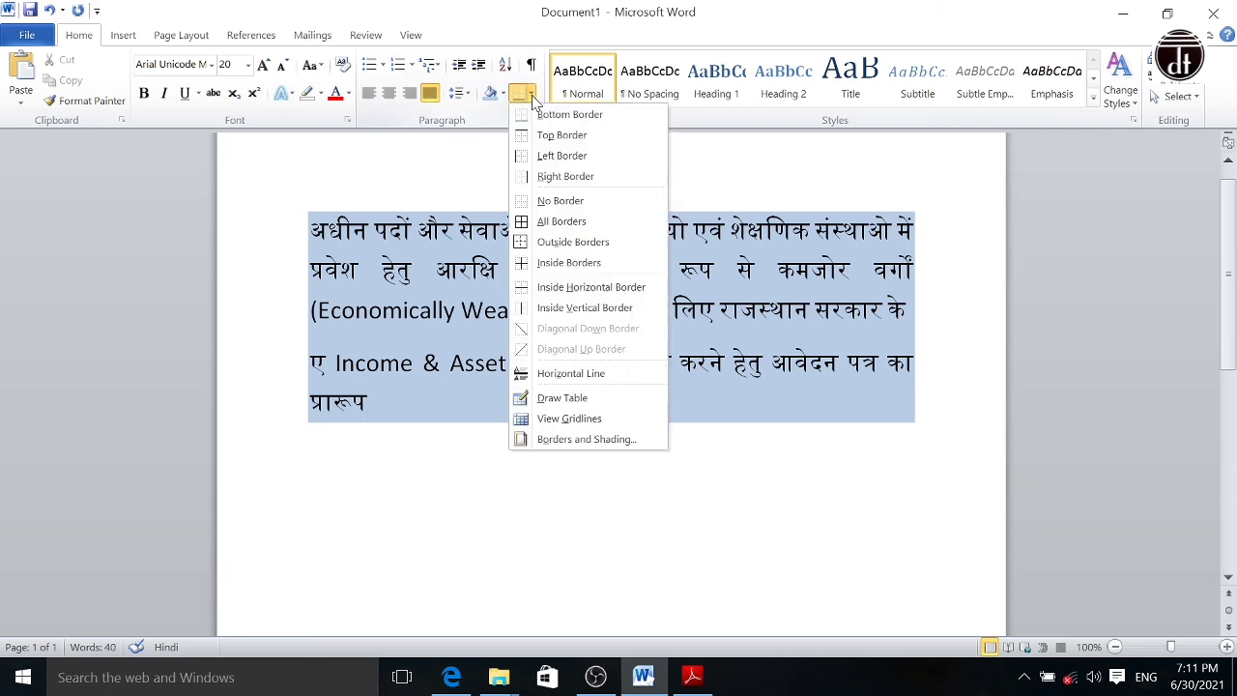
click(559, 224)
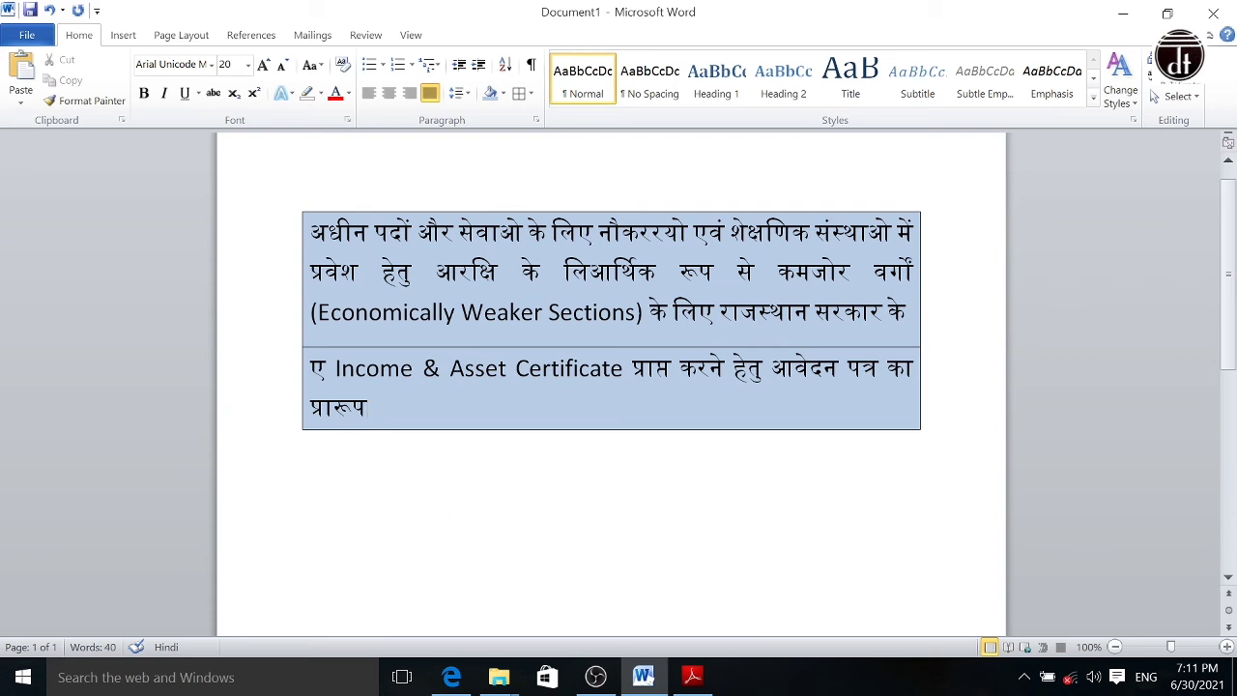
Step: Clear the shading colour from both paragraphs
drag(312, 232, 383, 426)
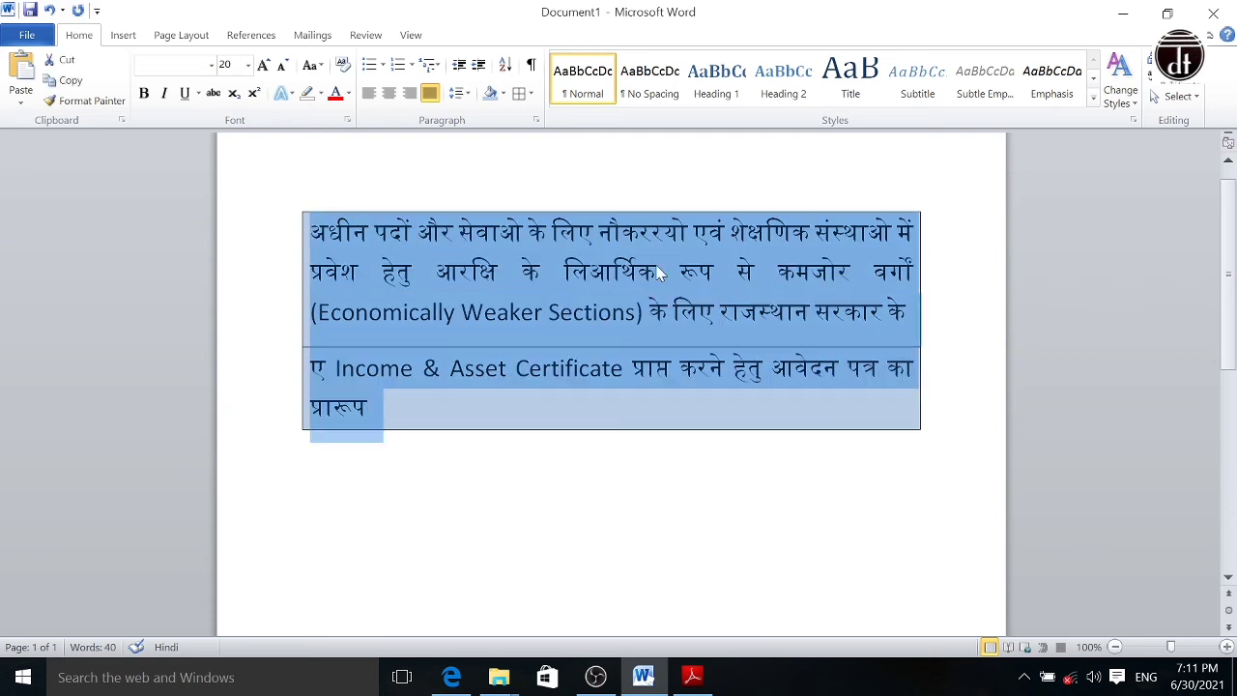
click(502, 94)
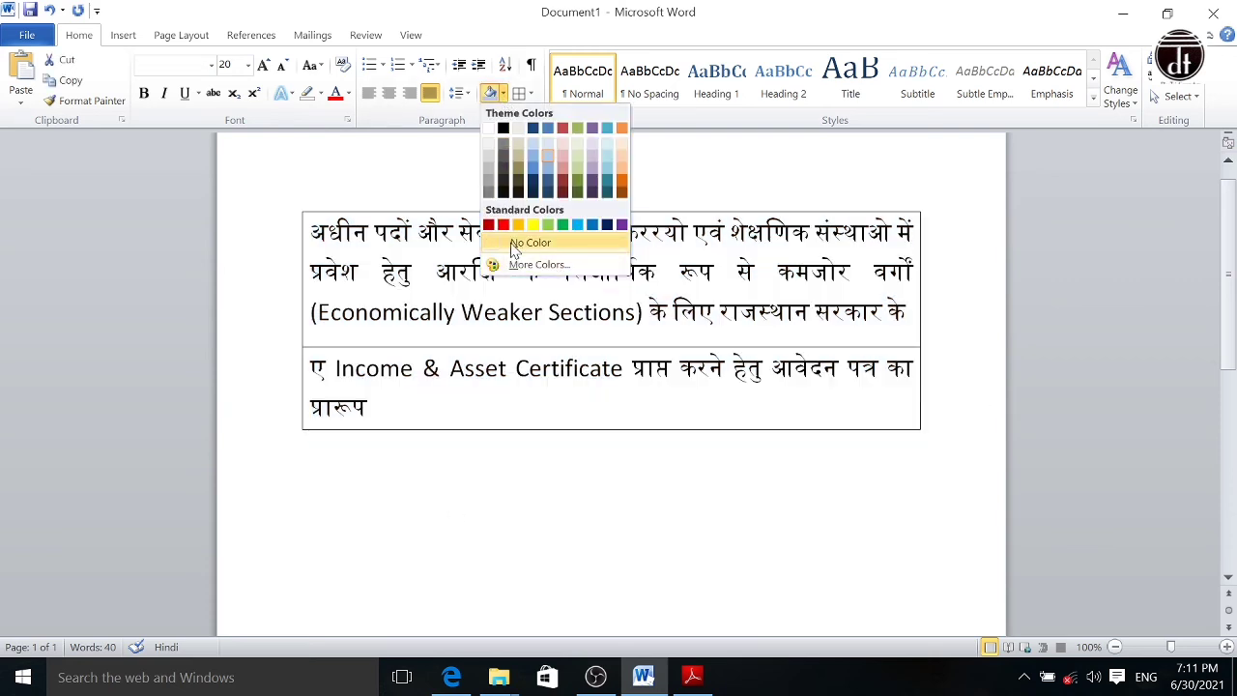
click(513, 243)
click(580, 484)
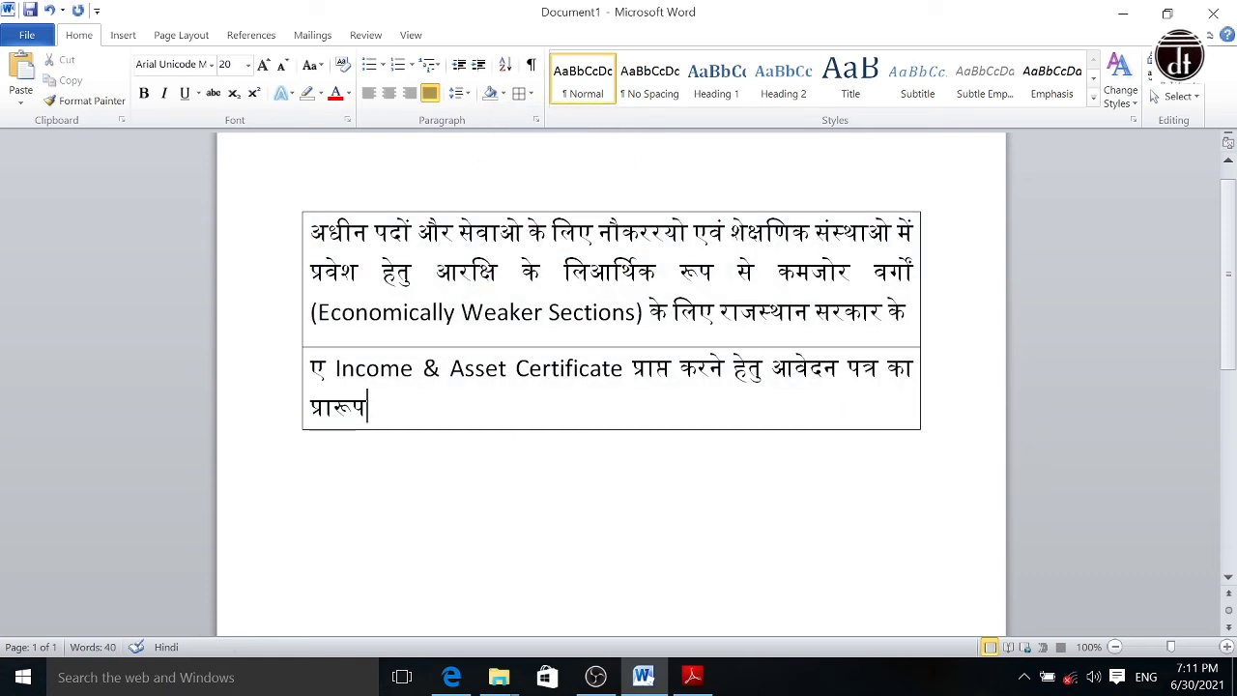
Step: Remove all borders from the whole text
scroll(498, 426, down, 1)
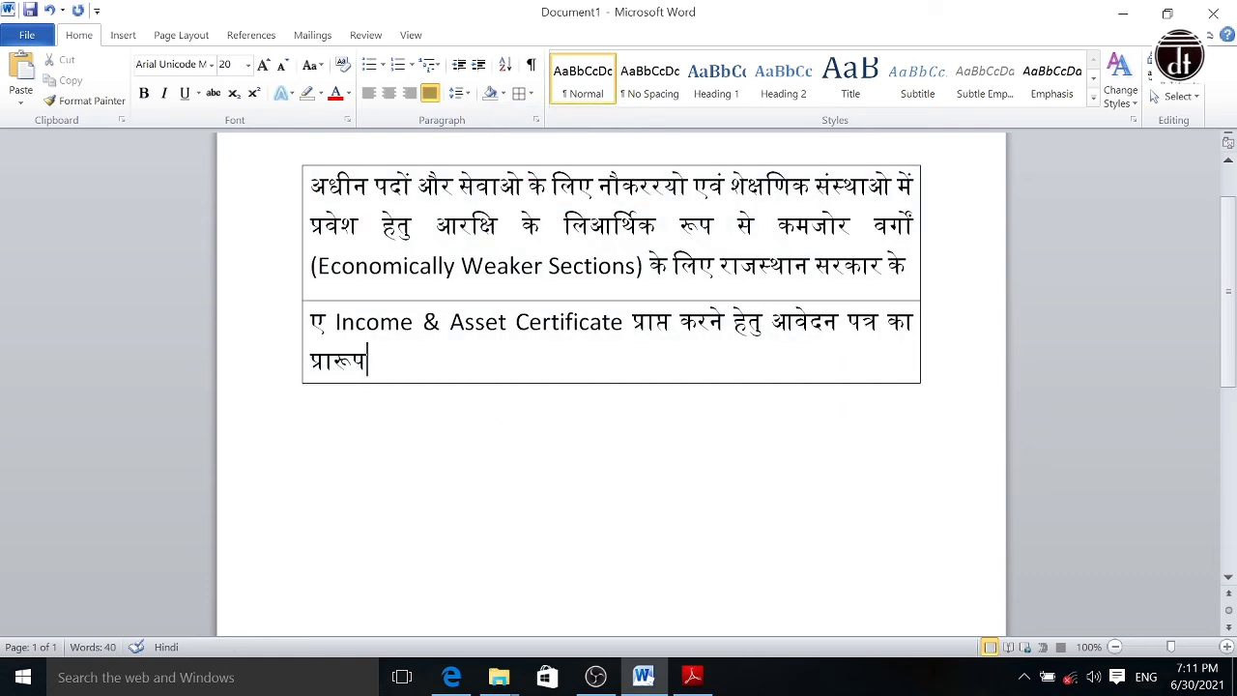
scroll(611, 386, up, 2)
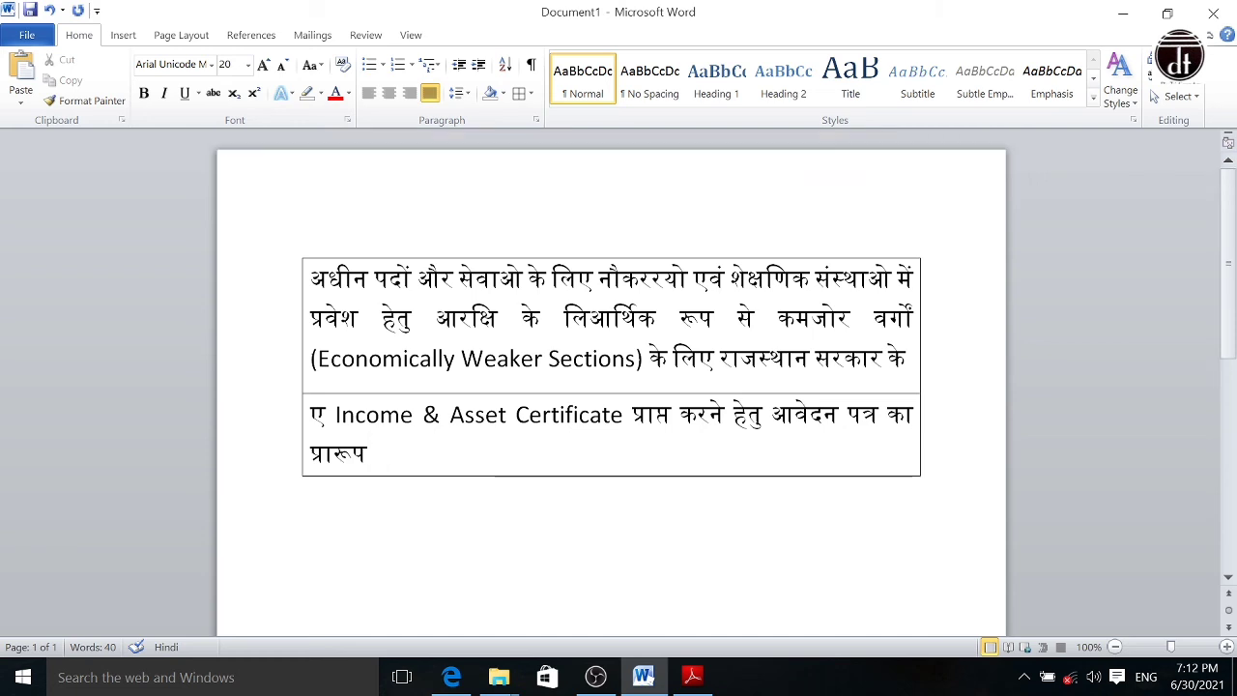
key(ctrl+a)
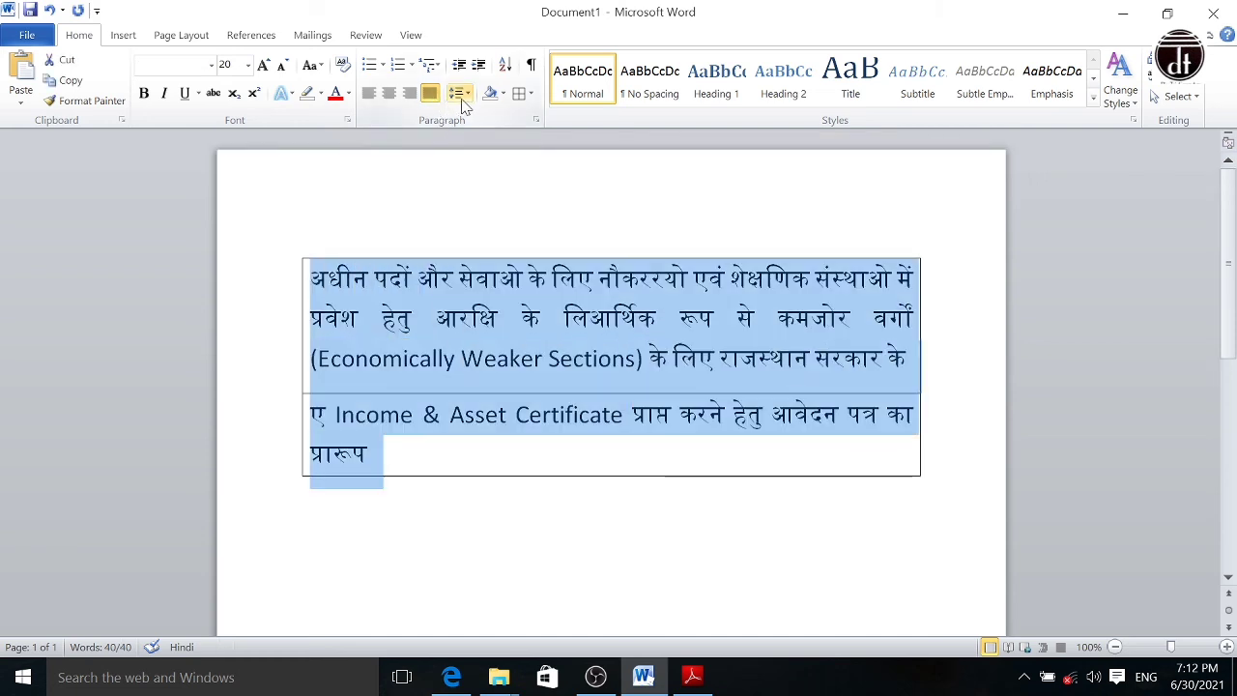
click(530, 97)
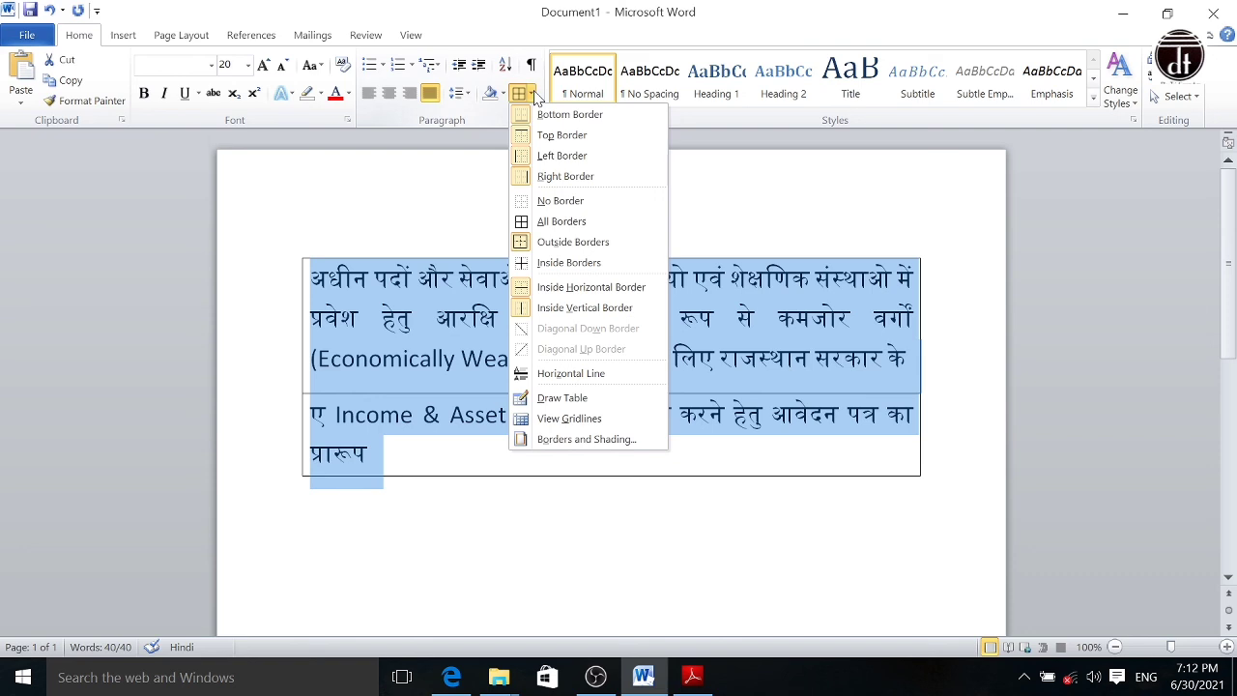
click(553, 201)
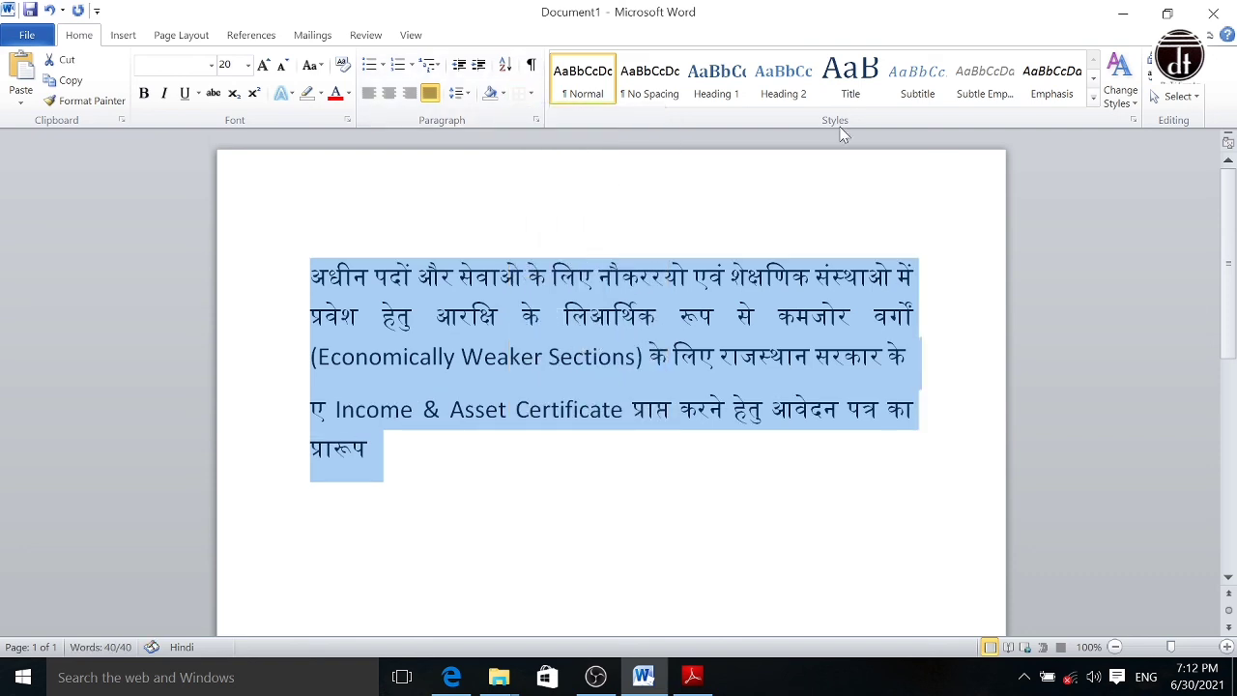
Step: Try the Heading 2 style on the whole text, apply Heading 3 instead, and look through the full set of quick styles
click(768, 85)
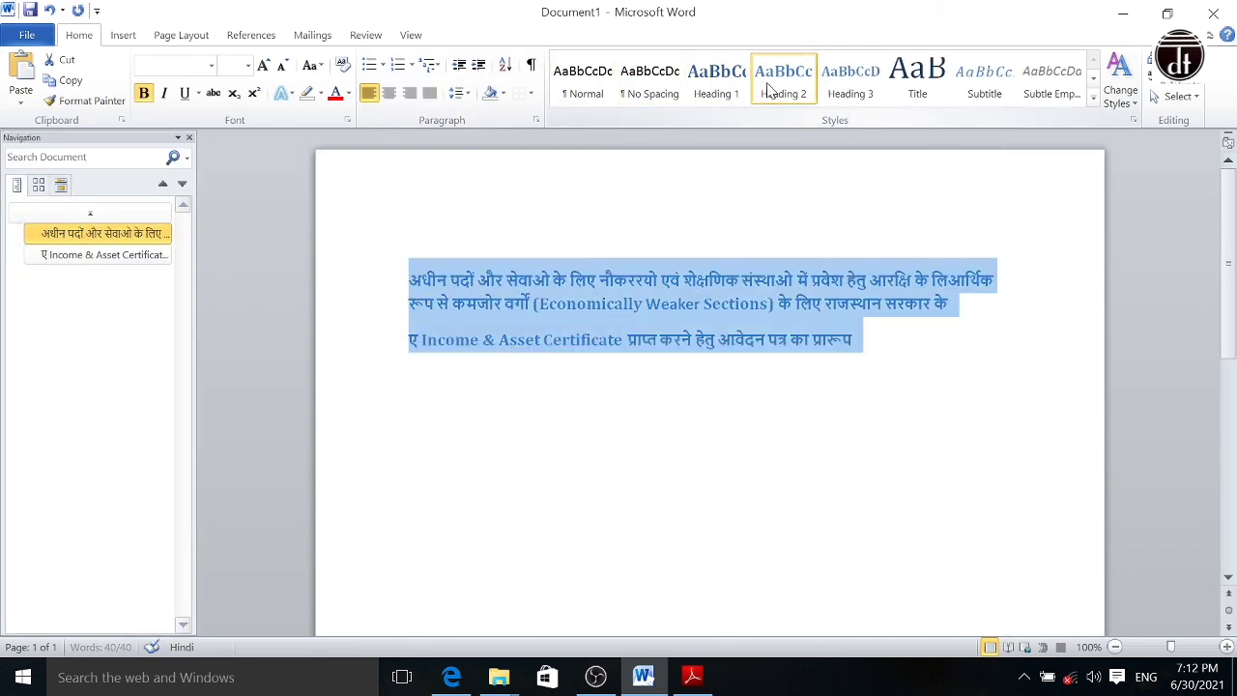
click(833, 85)
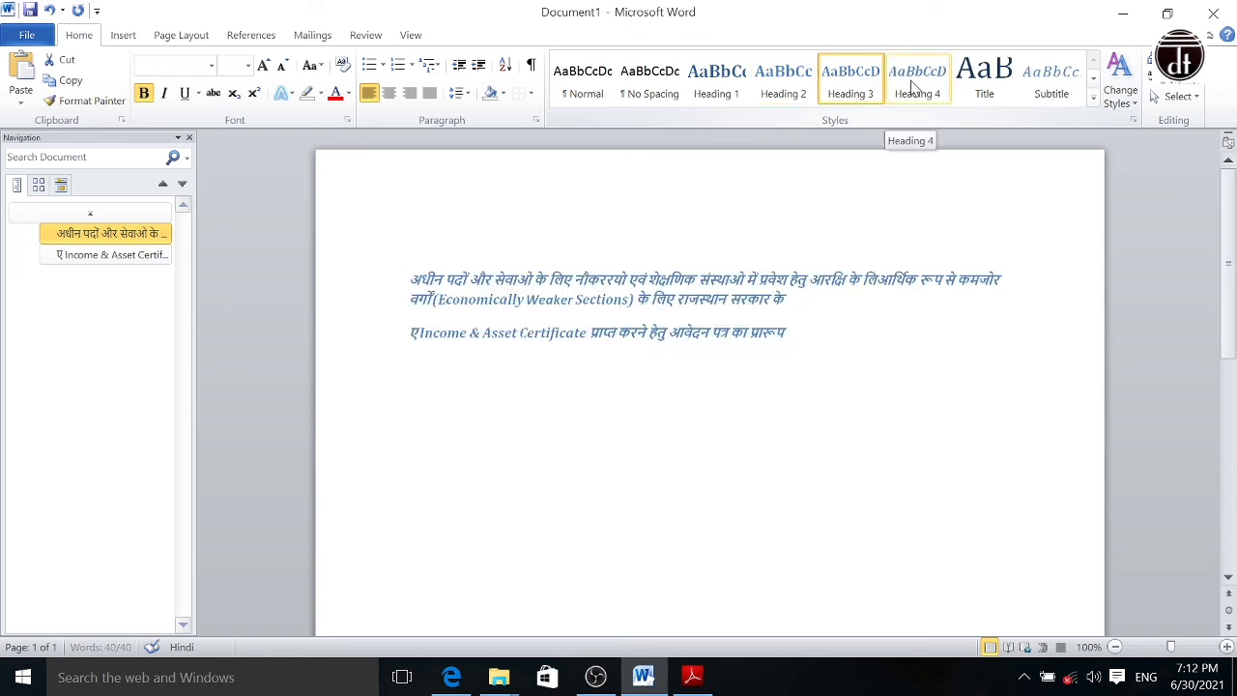
click(1094, 102)
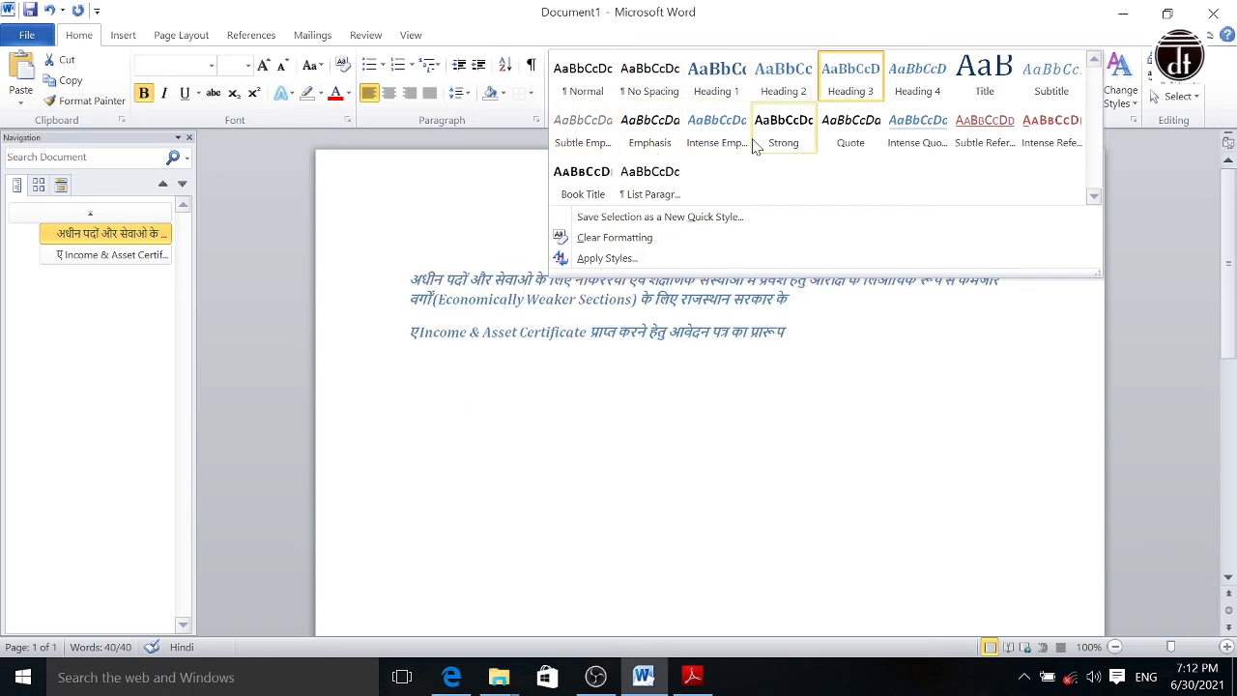
key(Escape)
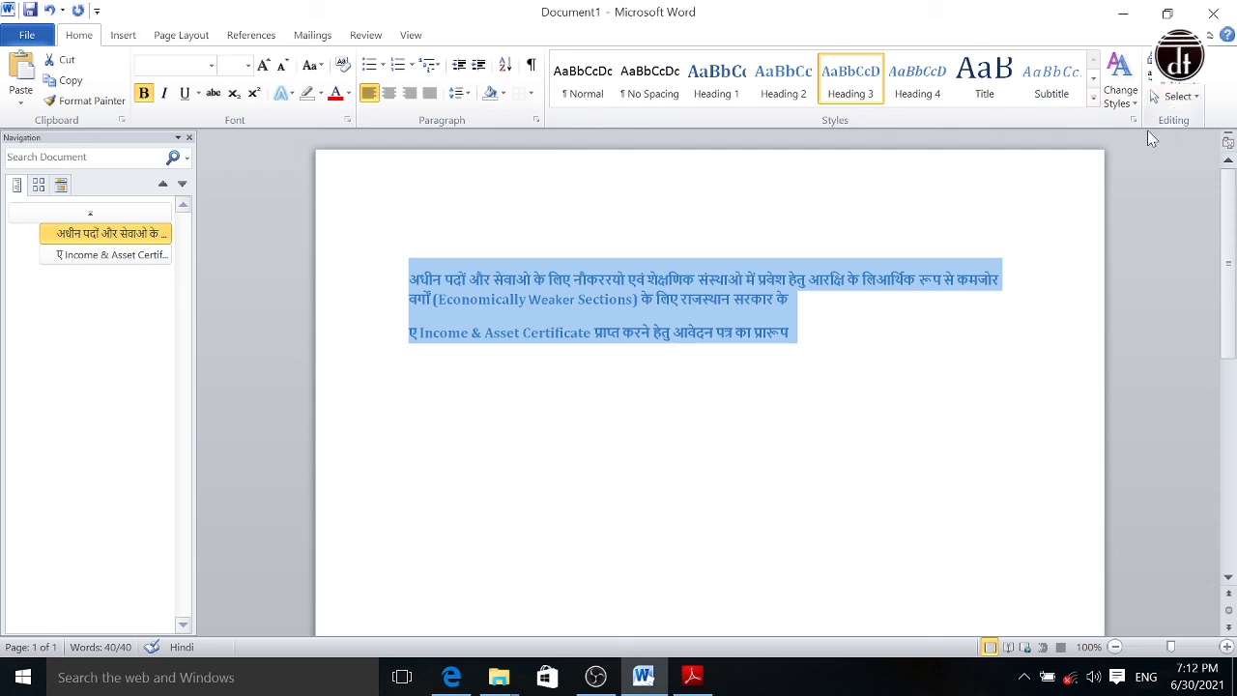
Step: Search the document for the Hindi word लिए
key(Right)
key(ctrl+a)
key(ctrl+f)
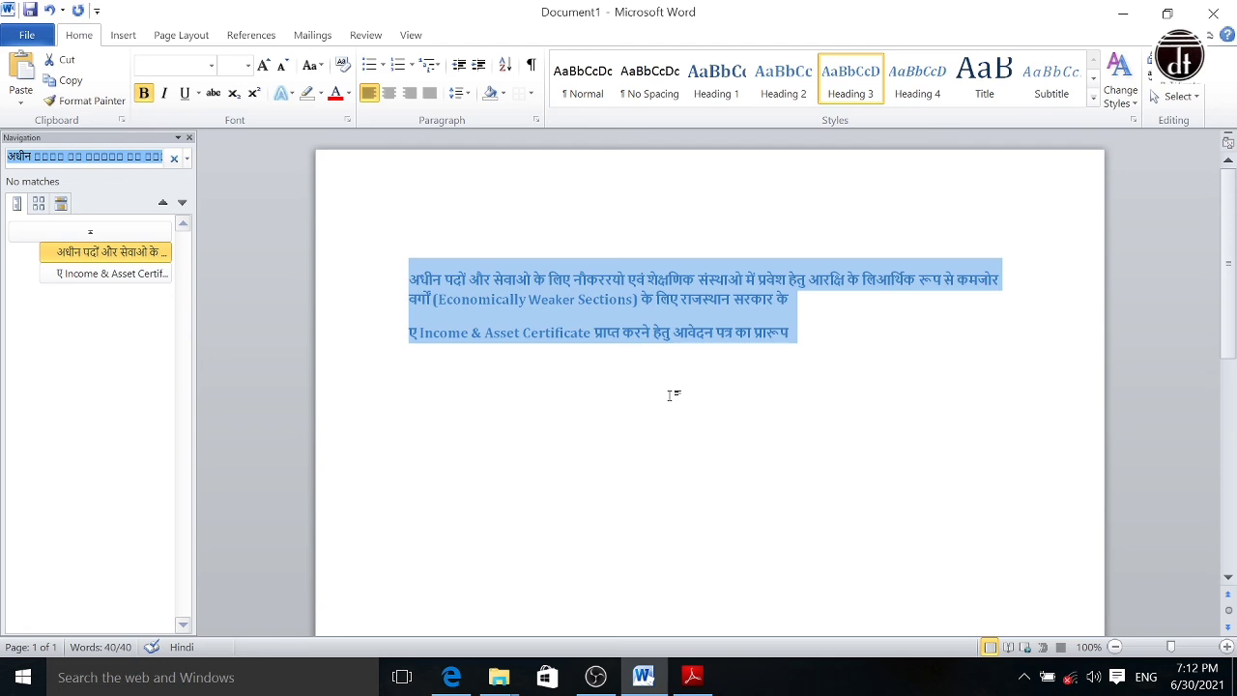
key(BackSpace)
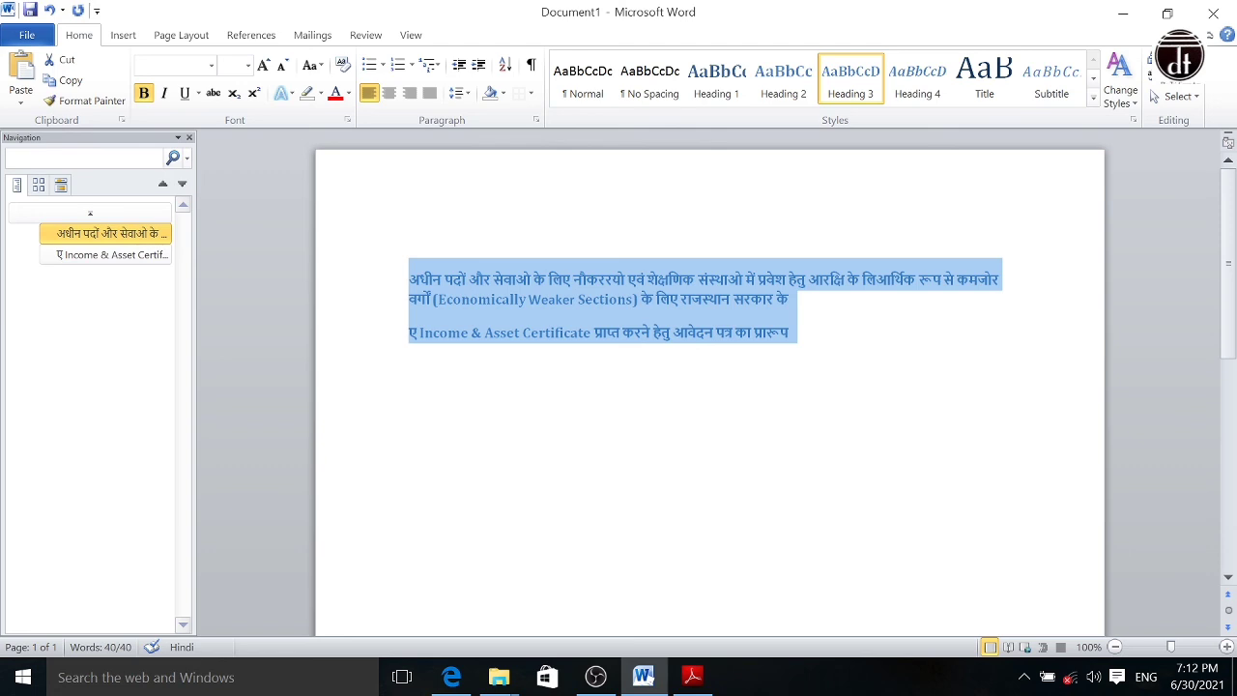
text(liye)
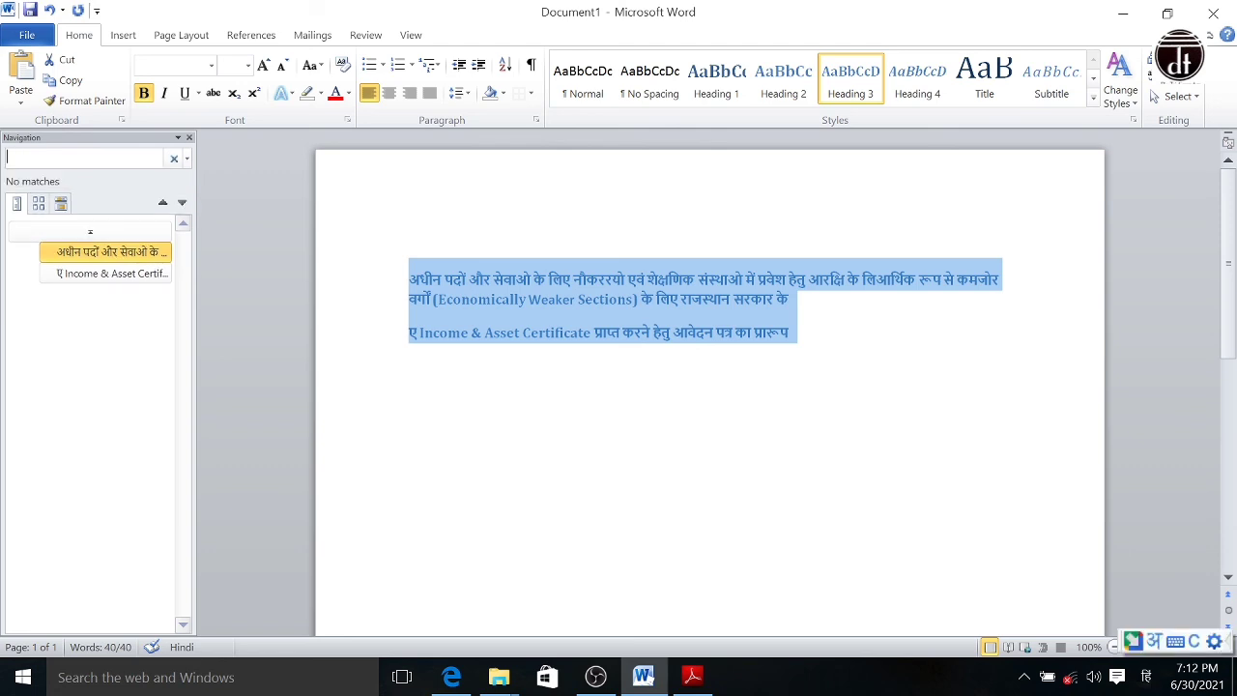
text(liye)
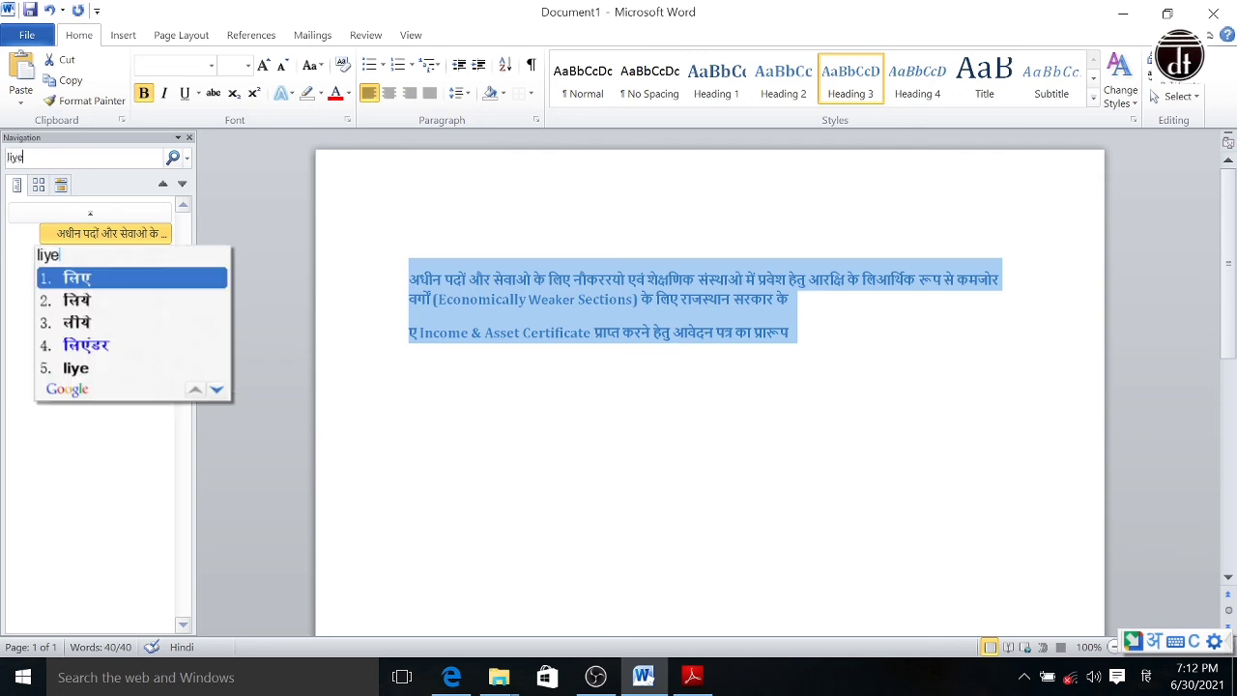
key(Return)
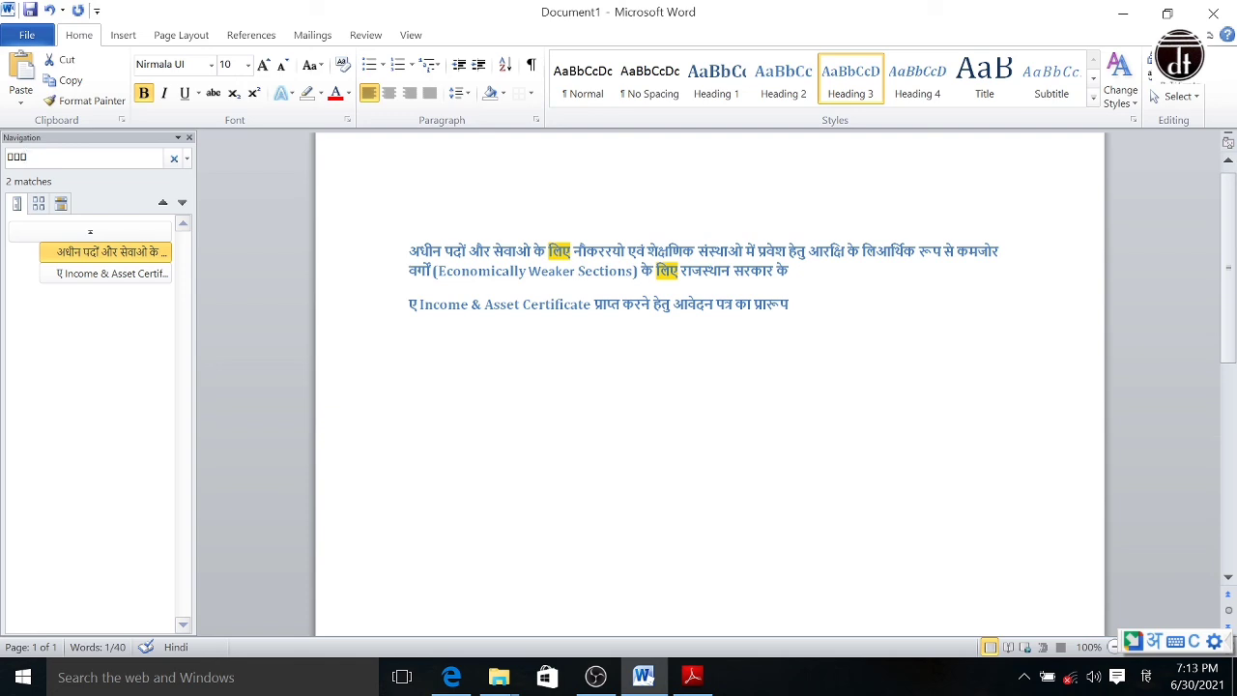
Step: Replace every occurrence of लिए in the document with ॐ and check both replaced places in the first paragraph
click(1179, 81)
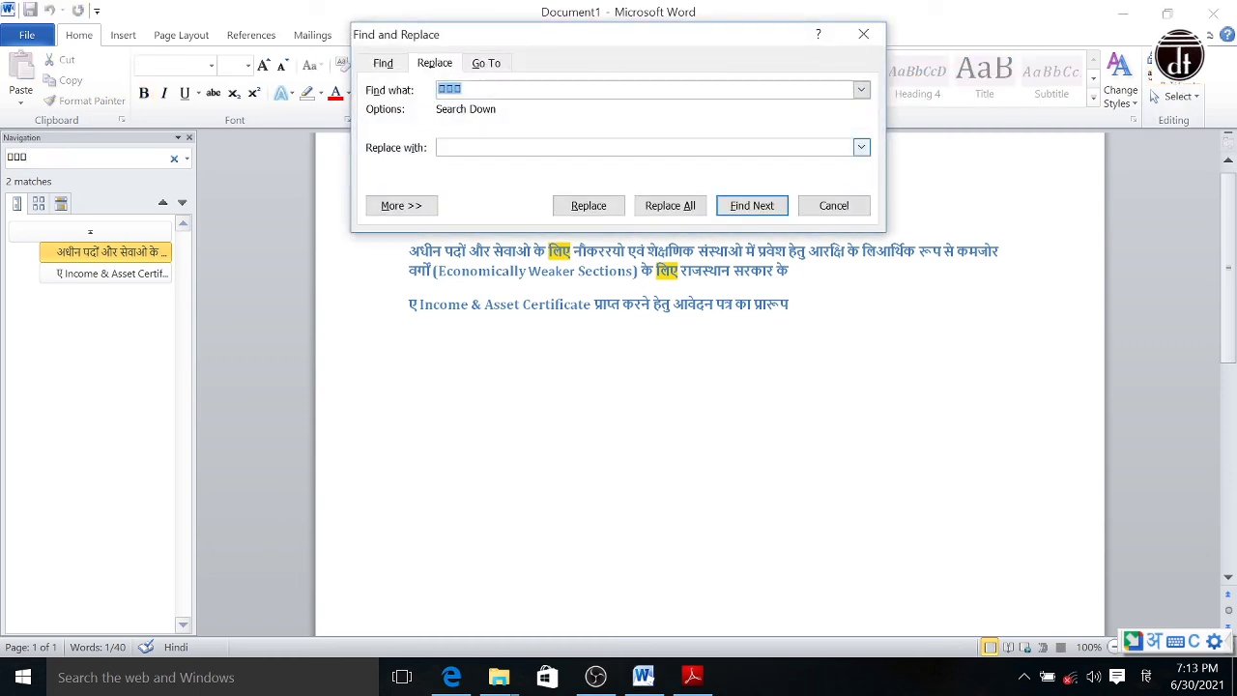
click(511, 147)
text(om)
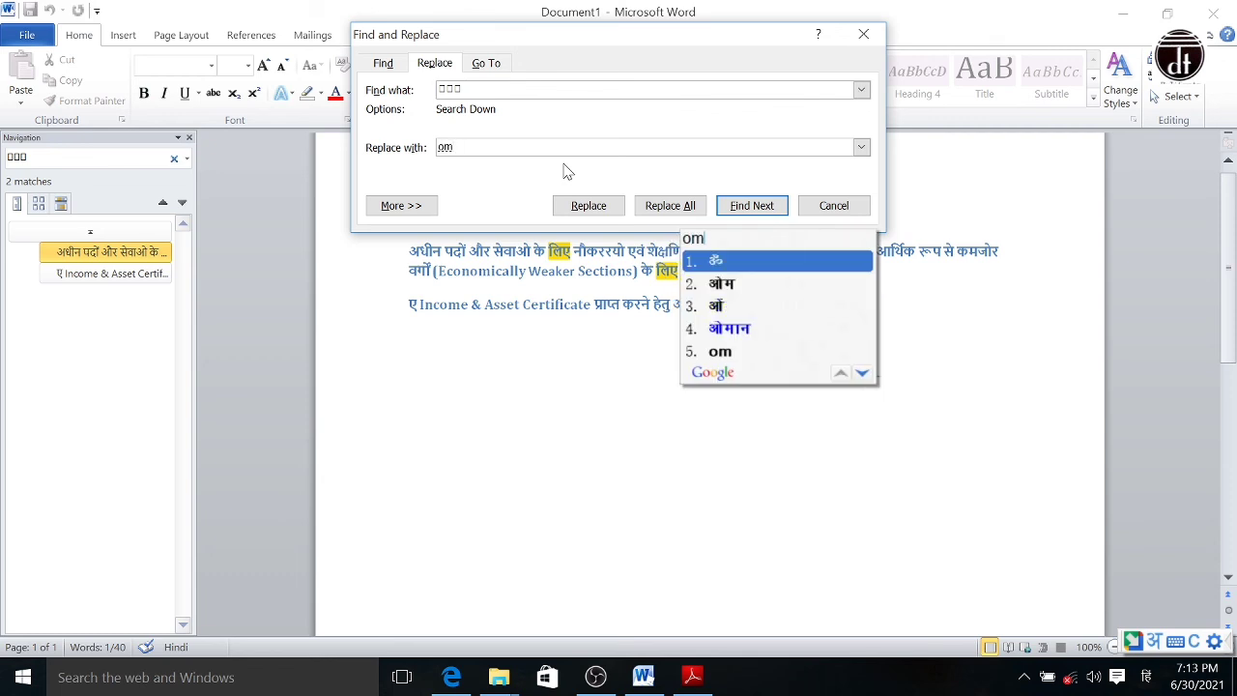
key(Return)
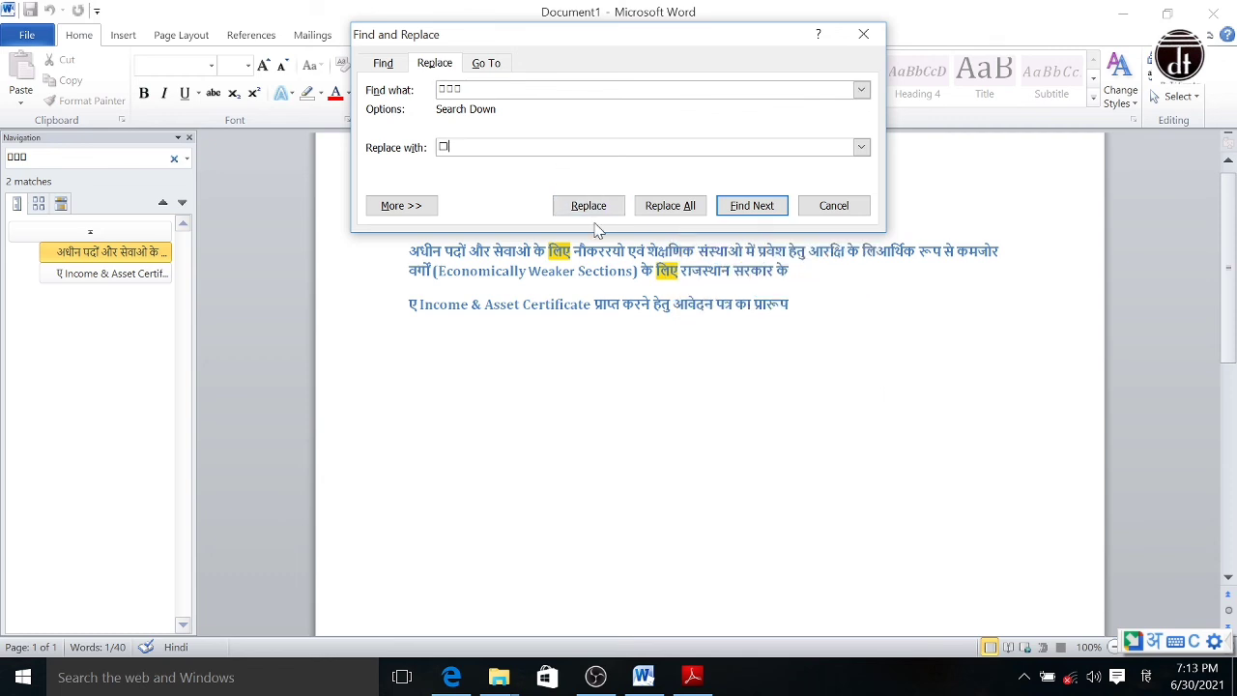
click(682, 207)
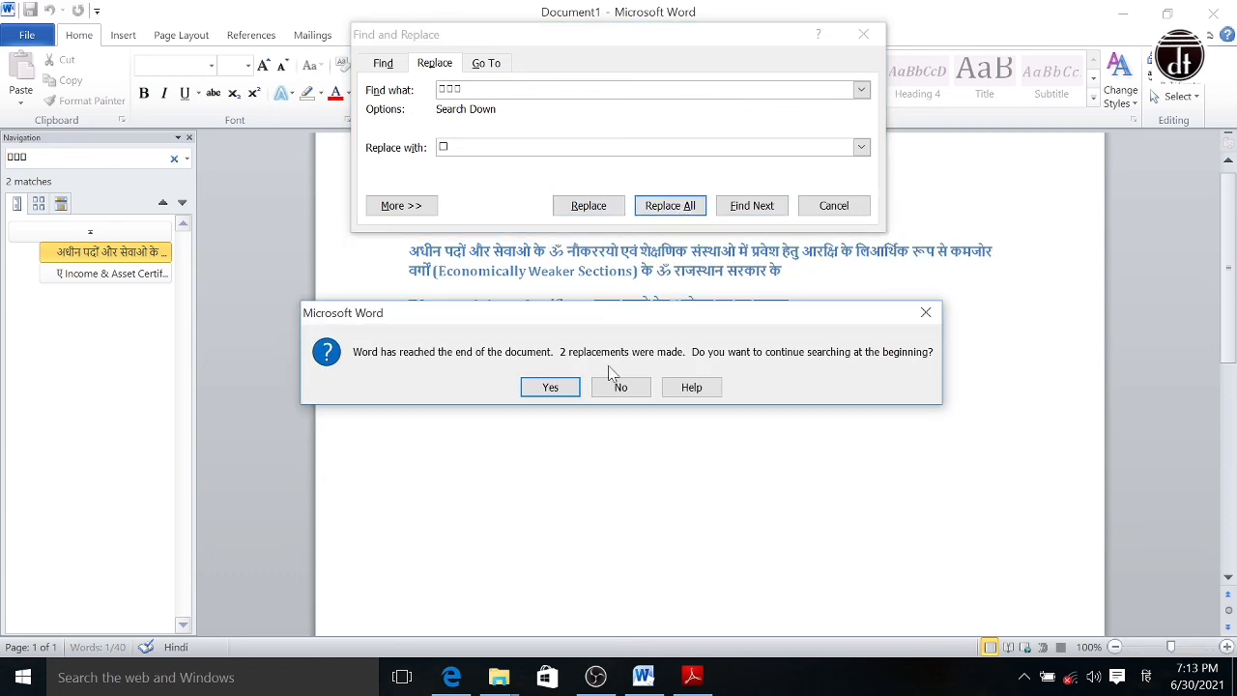
click(549, 387)
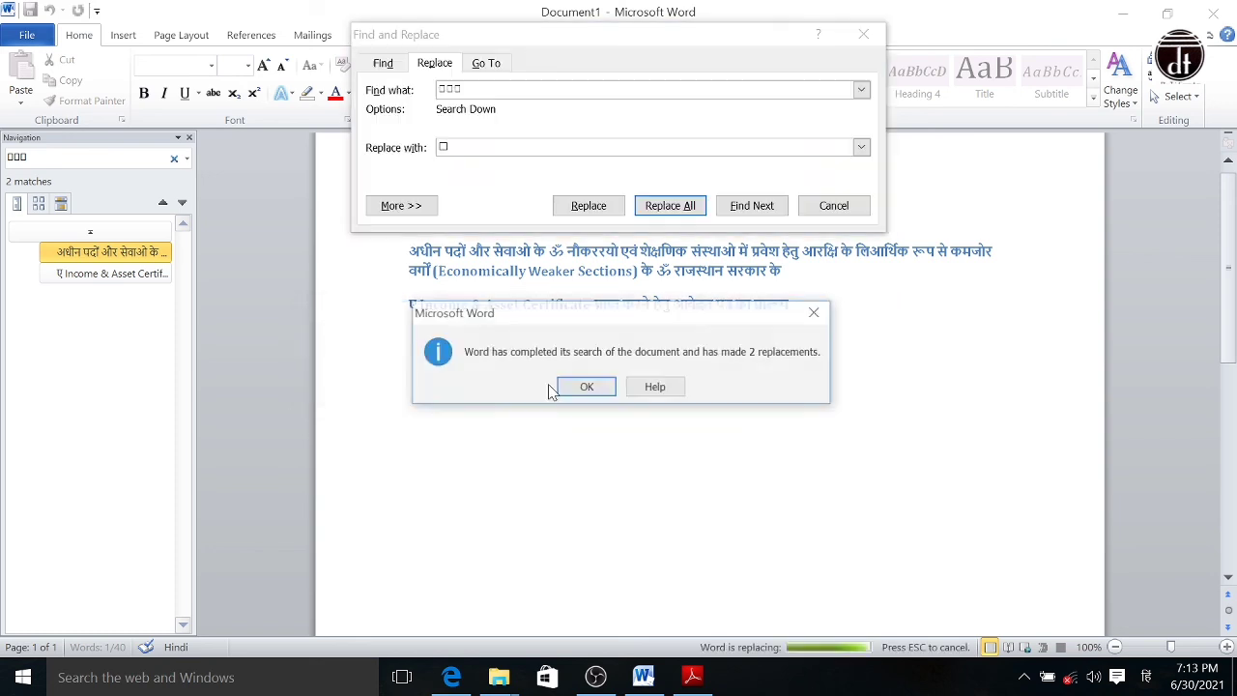
click(586, 387)
click(834, 206)
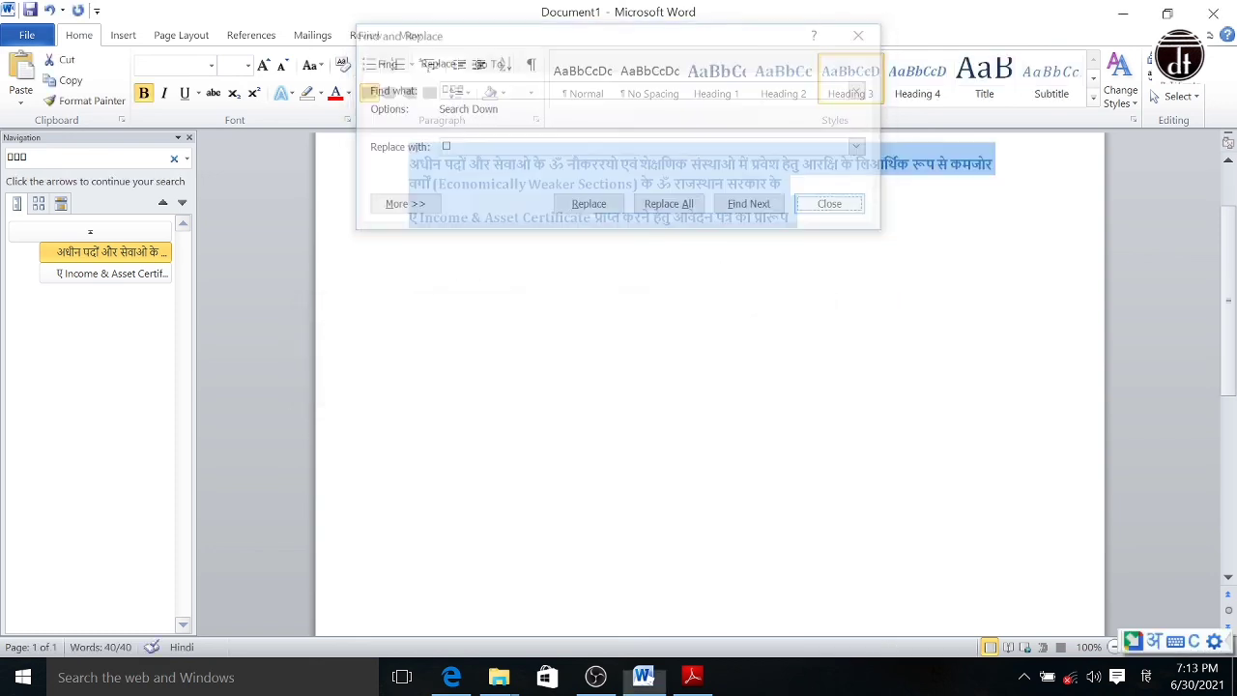
scroll(553, 314, up, 2)
click(553, 282)
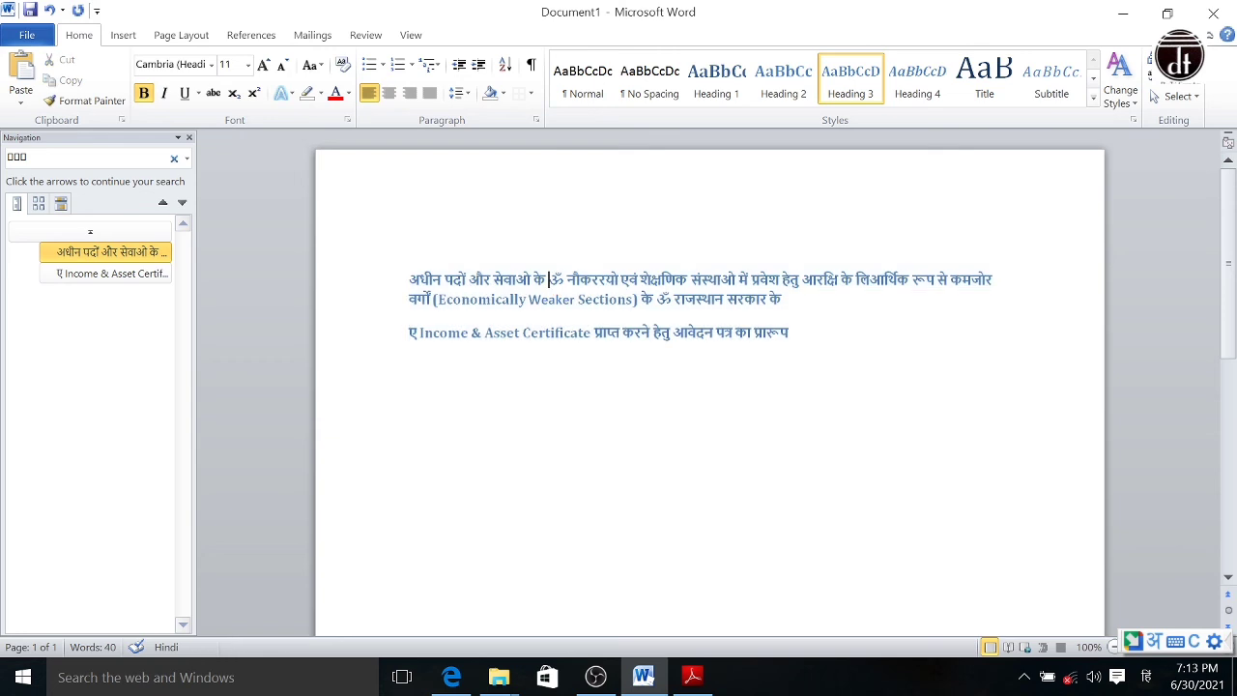
double_click(657, 300)
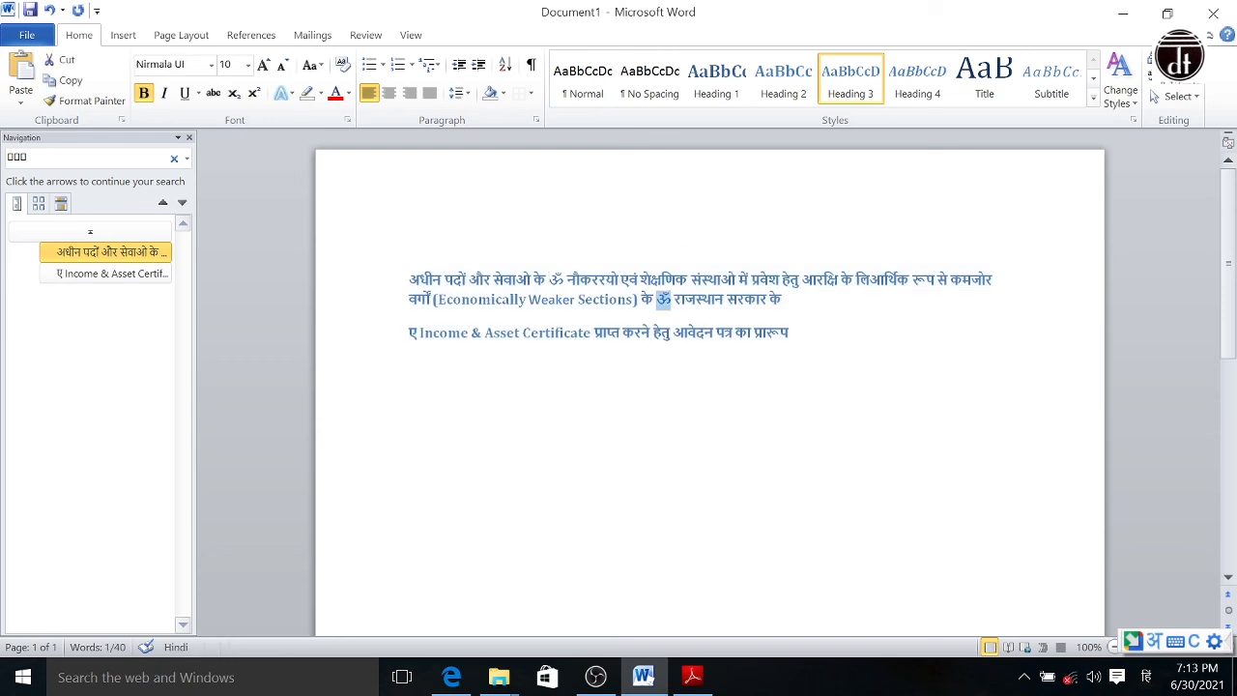
double_click(556, 280)
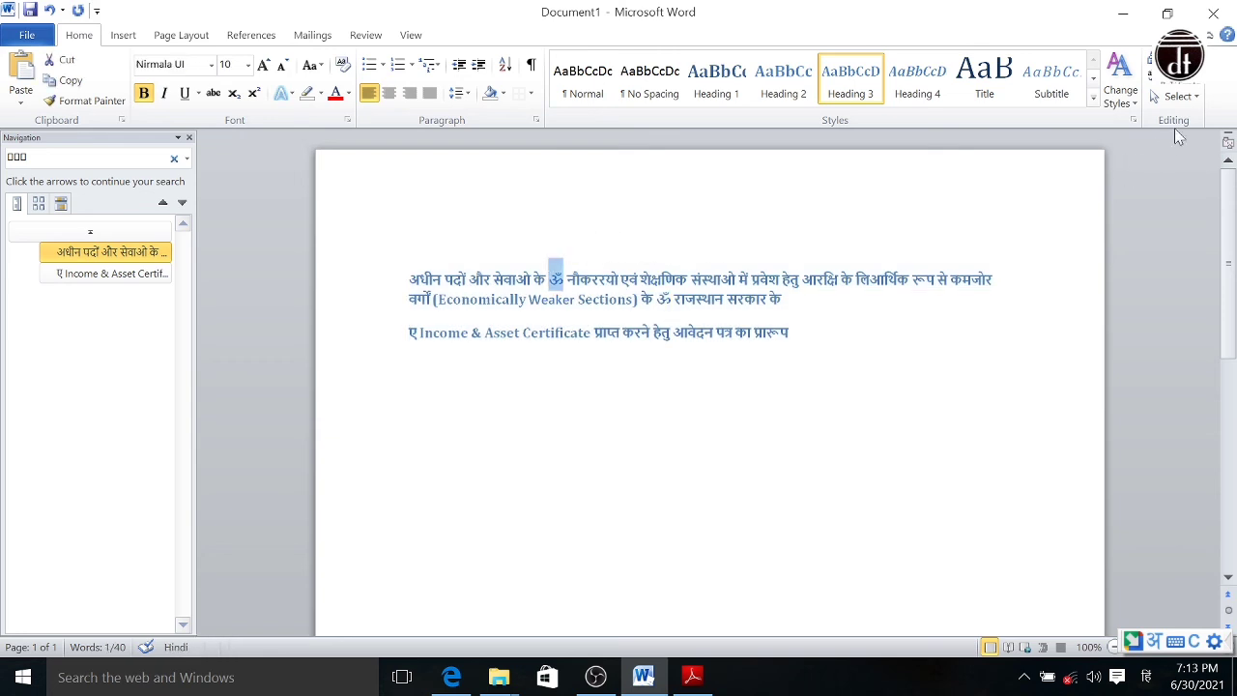
Step: Try selecting all text with similar formatting and selecting the entire document, leaving nothing selected at the end
click(1197, 97)
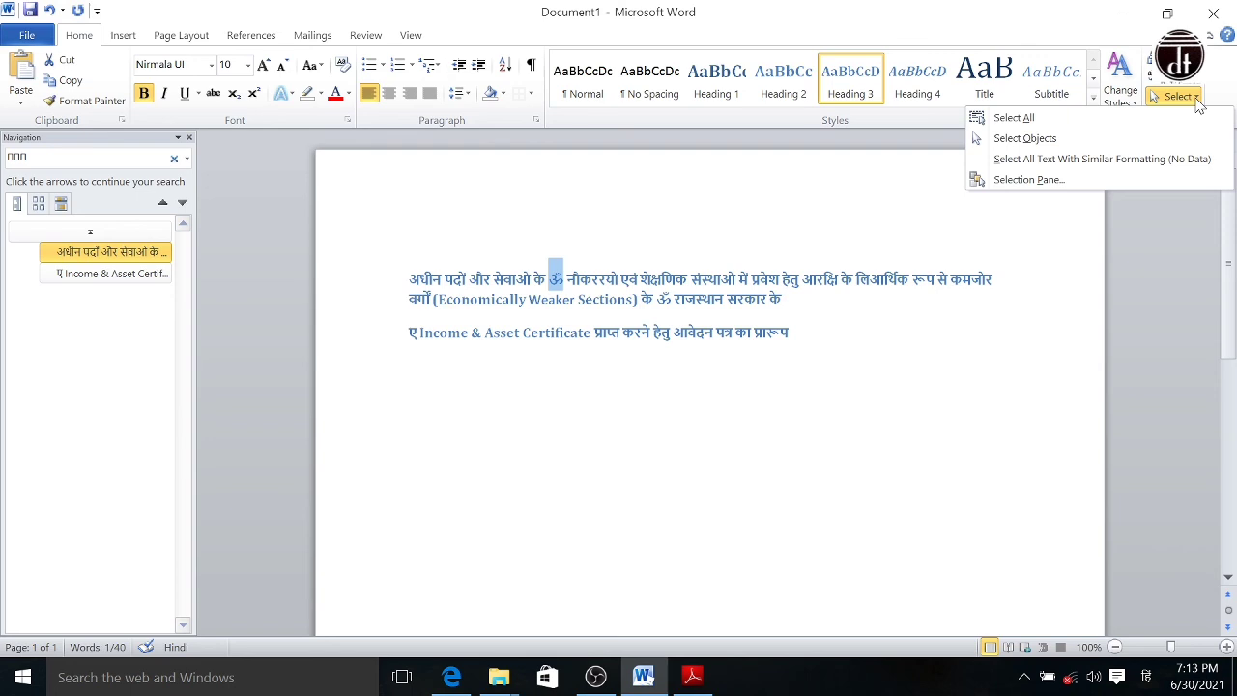
click(1102, 158)
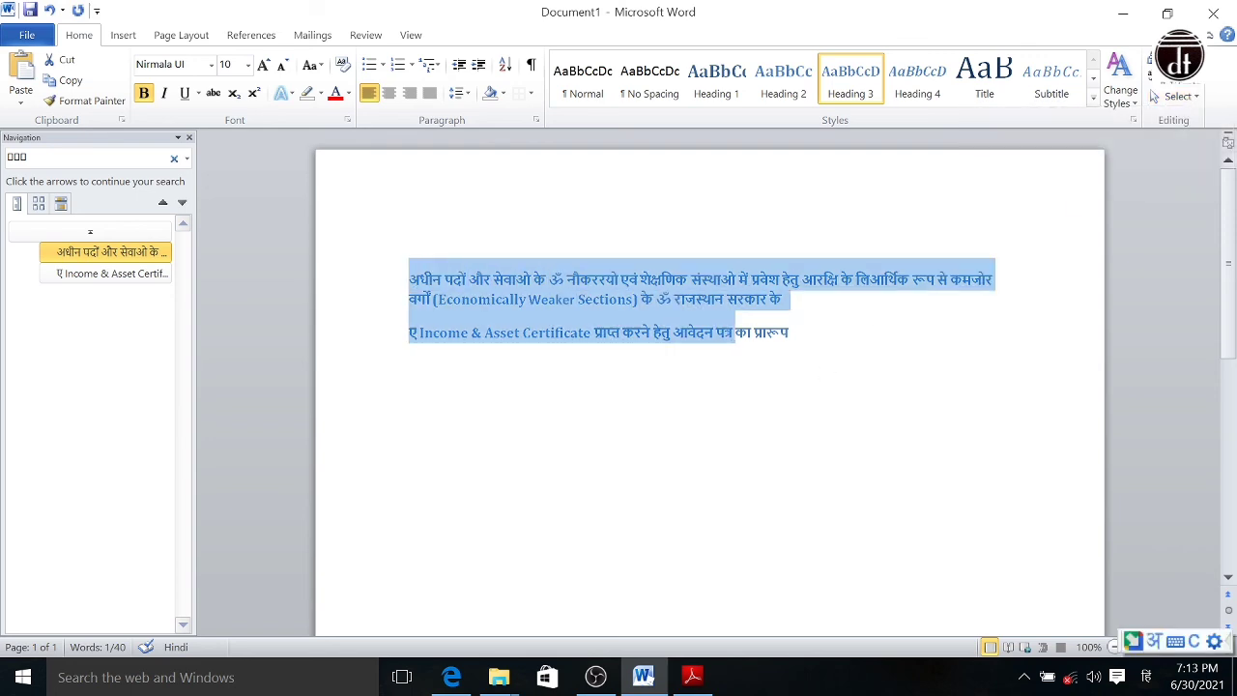
click(1197, 98)
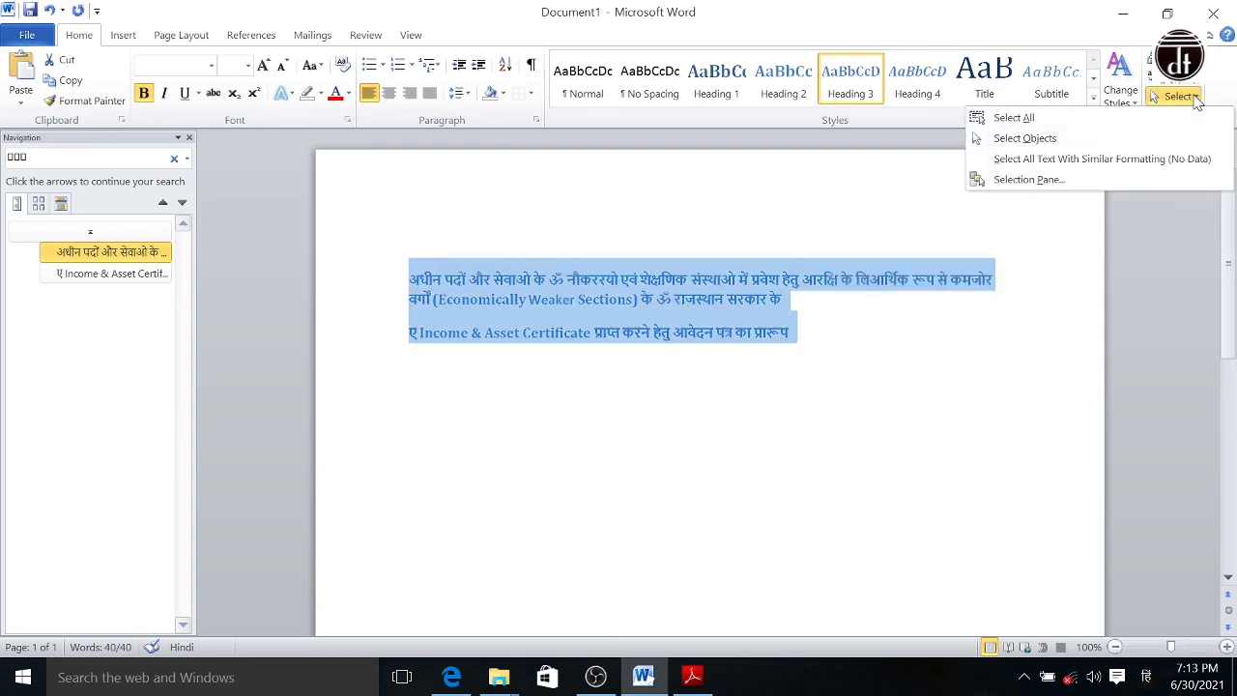
click(1005, 118)
click(1175, 97)
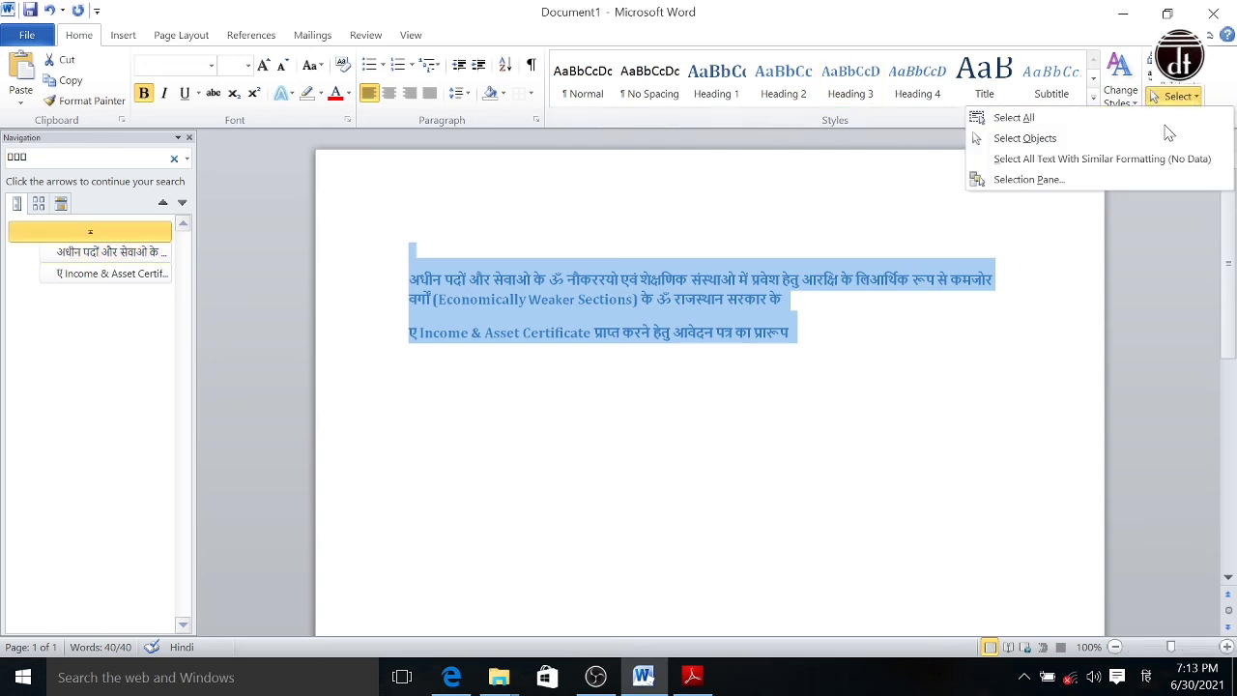
click(1047, 265)
click(1063, 315)
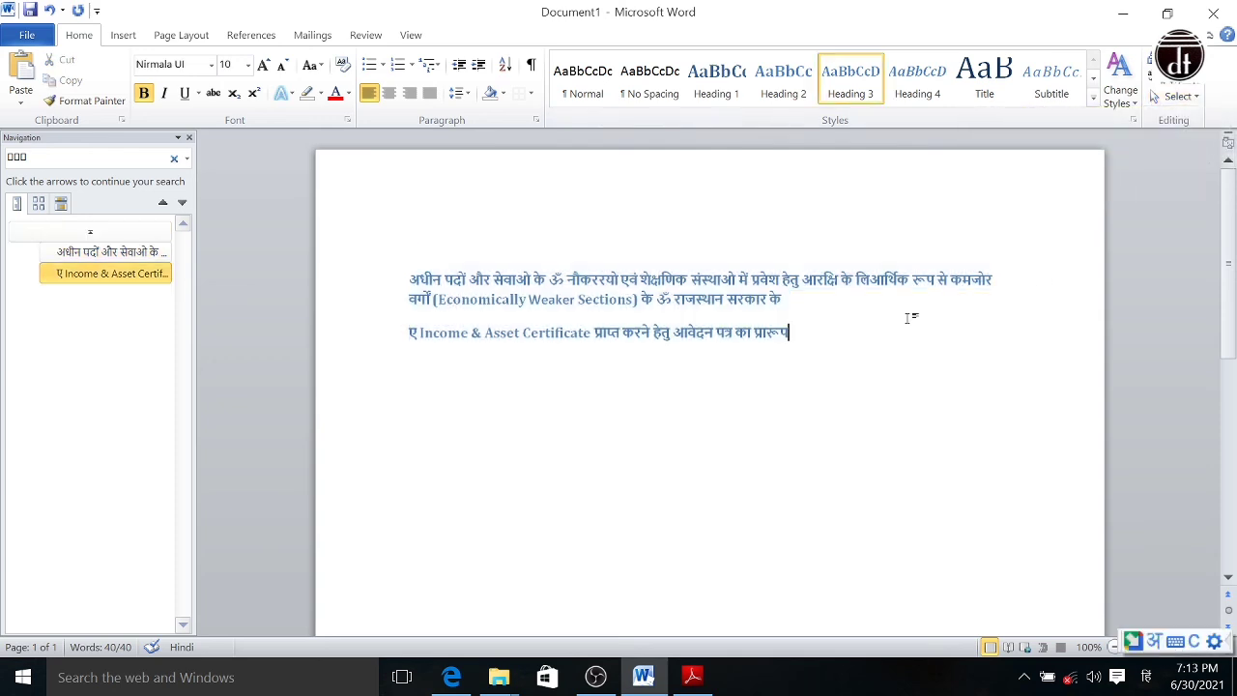
Step: Select the entire document again and clear the selection
click(1179, 95)
click(1036, 116)
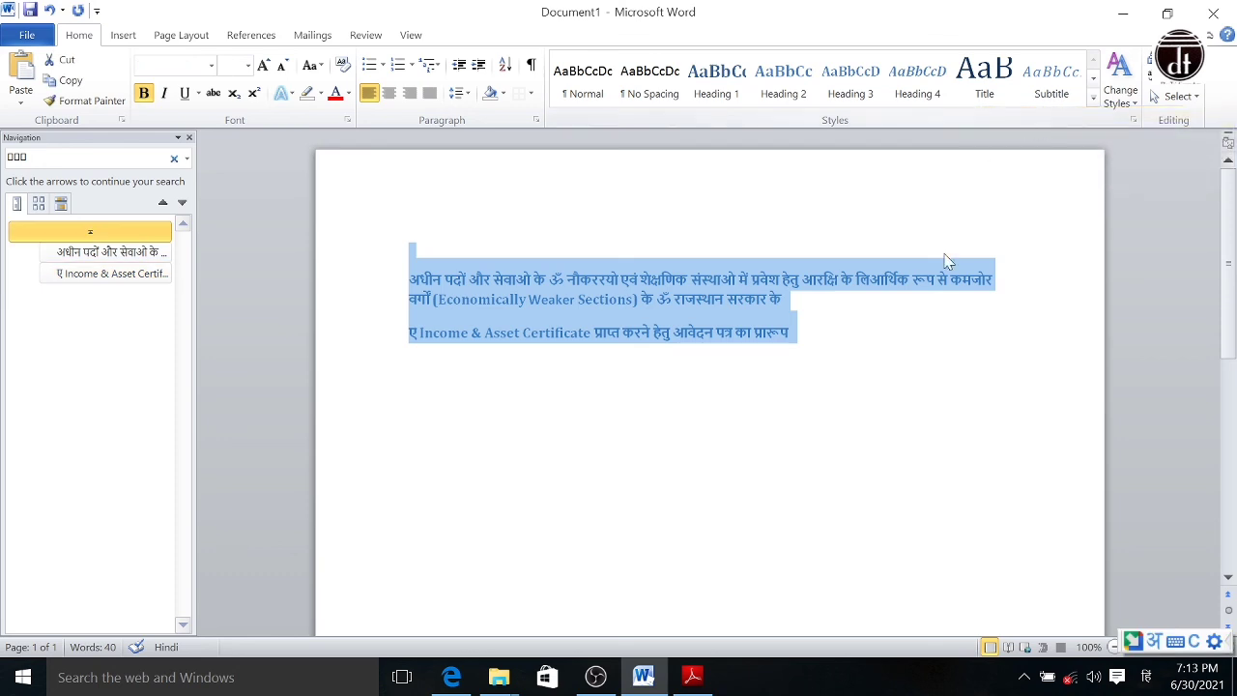
click(984, 237)
Step: Try the Select Objects mode on the text, ending with the word नौकररयो selected in the first paragraph
click(1185, 97)
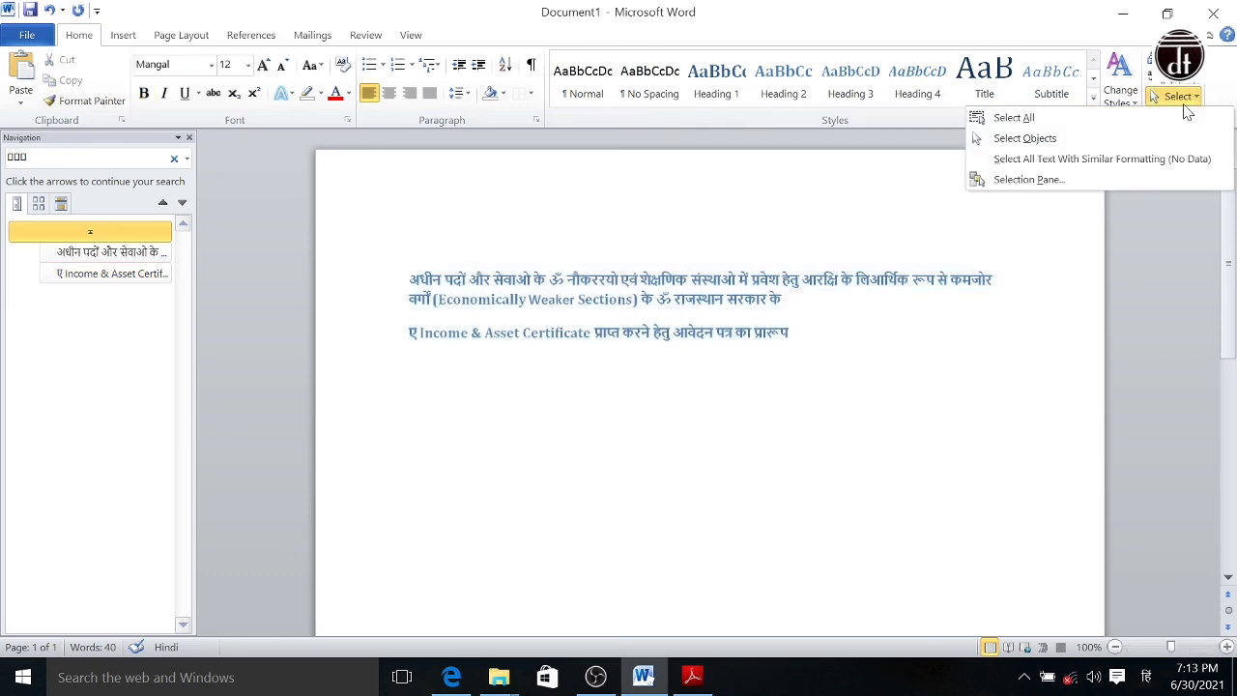
click(1050, 142)
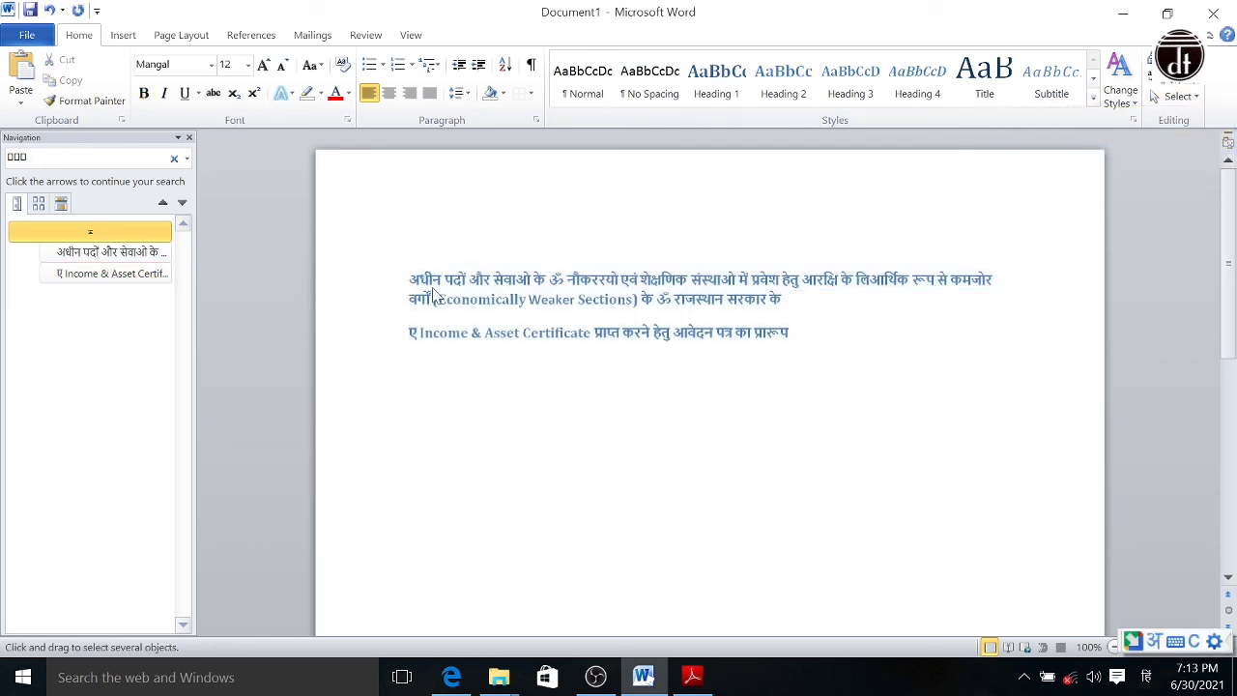
double_click(589, 300)
double_click(601, 281)
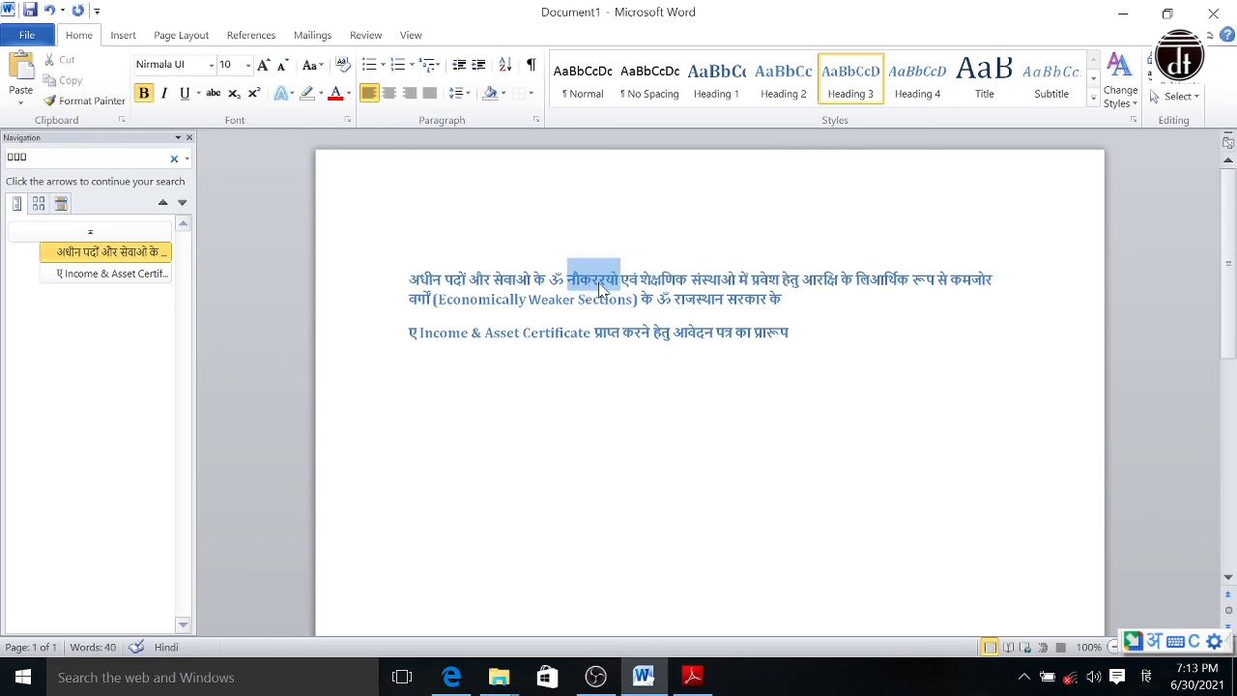
Step: Select the text from कमजोर in the first paragraph through Income in the second paragraph
click(721, 279)
double_click(715, 279)
drag(972, 279, 470, 333)
click(1195, 99)
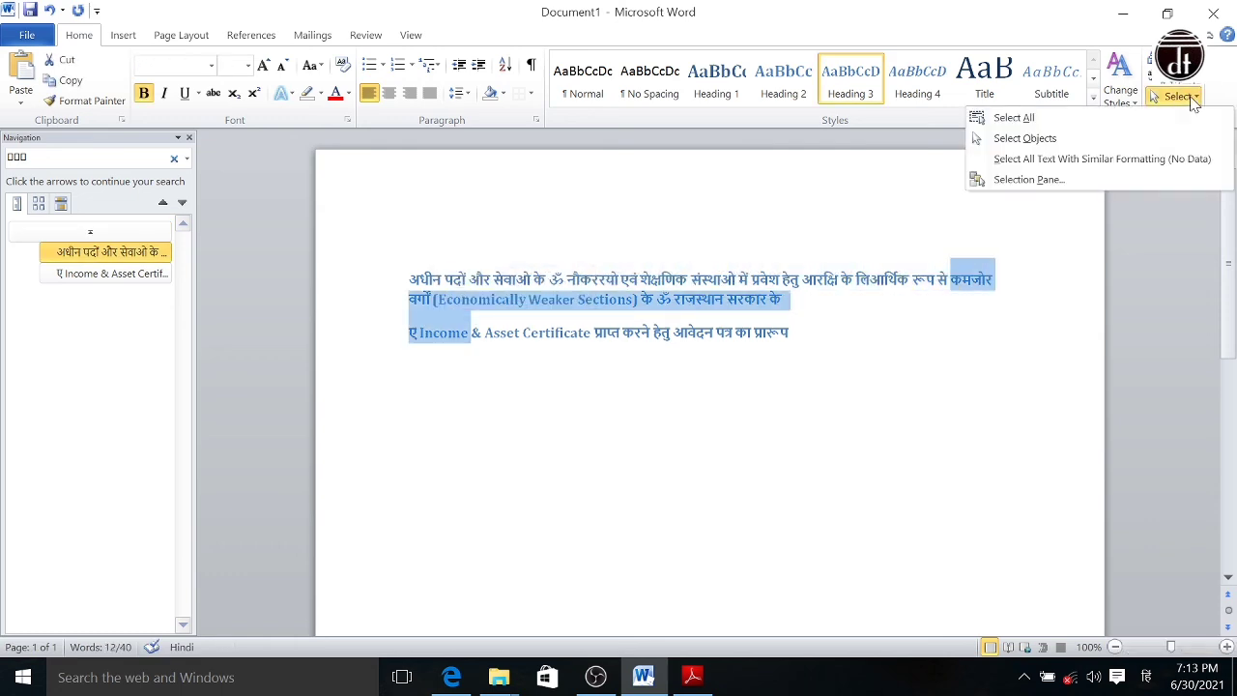
click(942, 347)
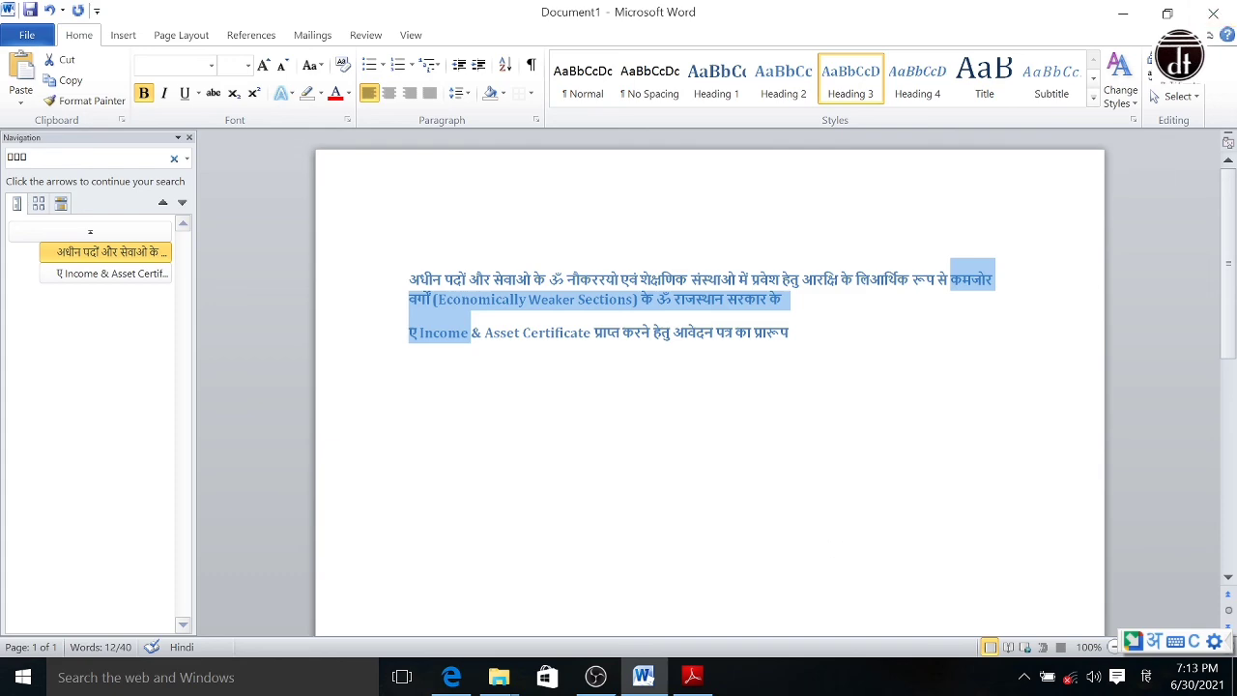
click(595, 676)
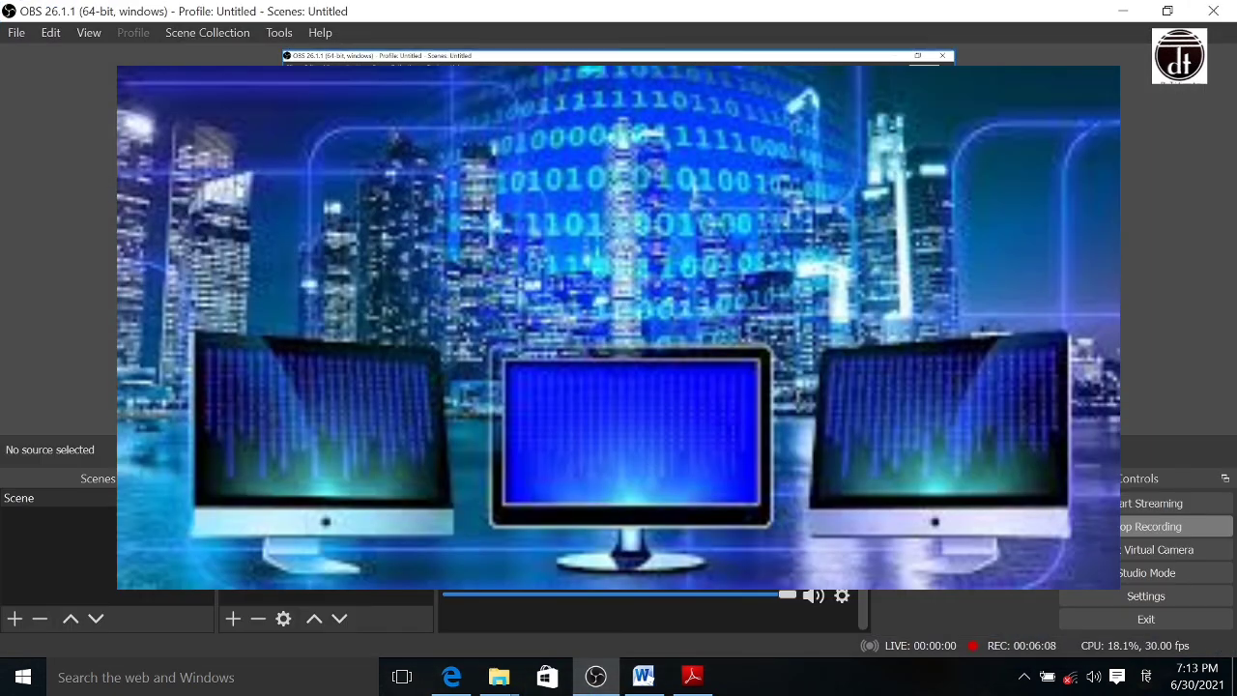
click(619, 56)
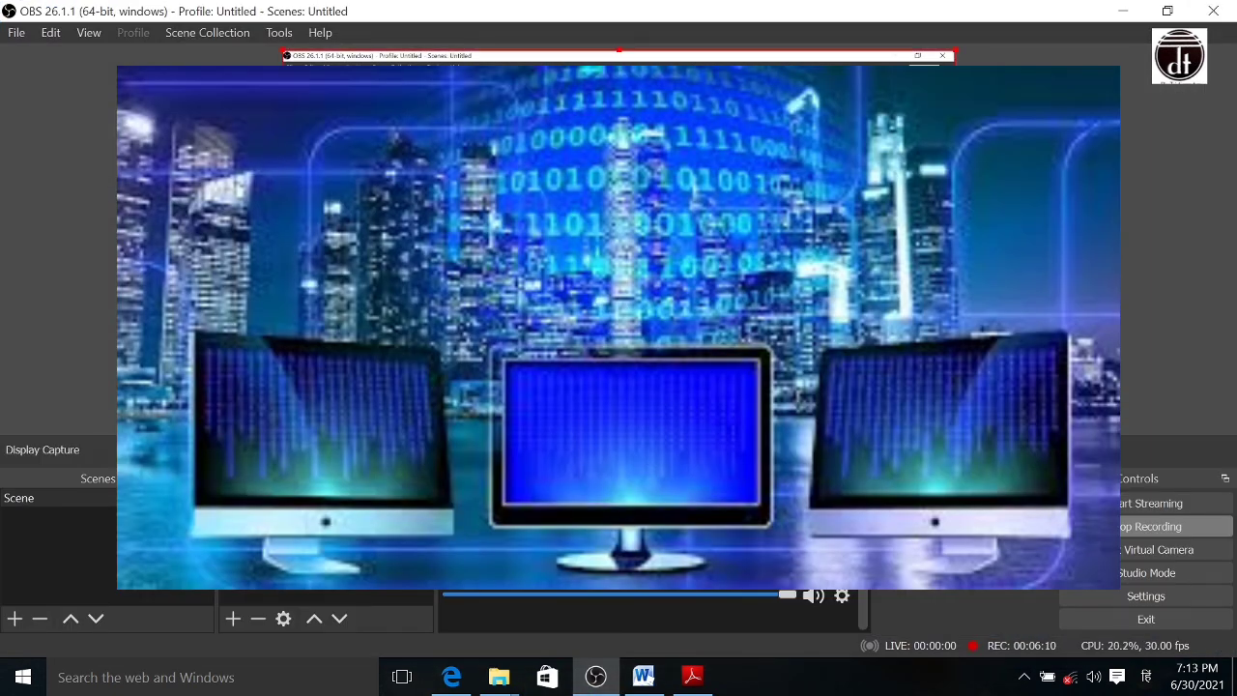